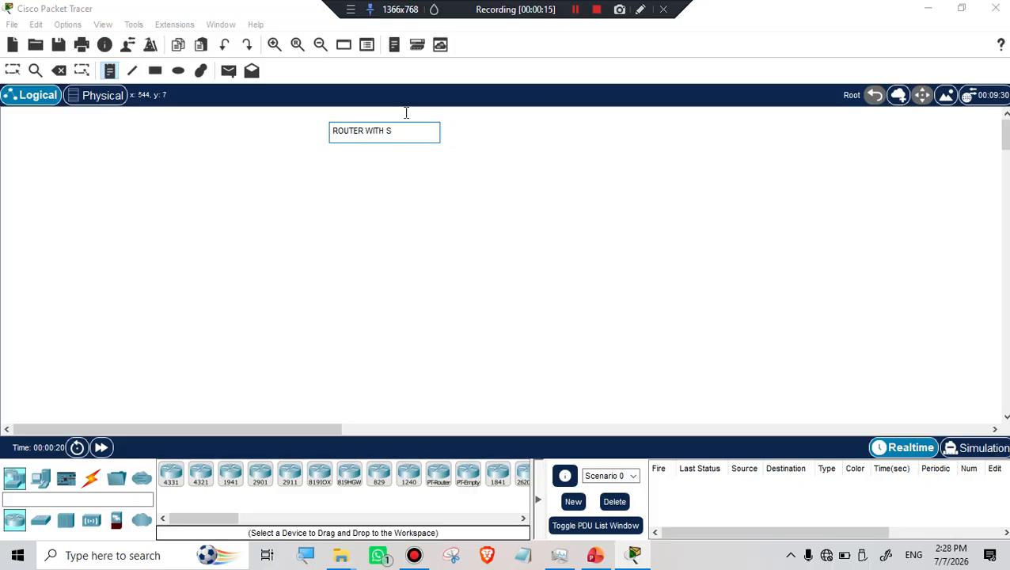
Finish the title note 'ROUTER WITH SWITCH AND END DEVICES' and zoom in twice to enlarge it.
type("AND END D")
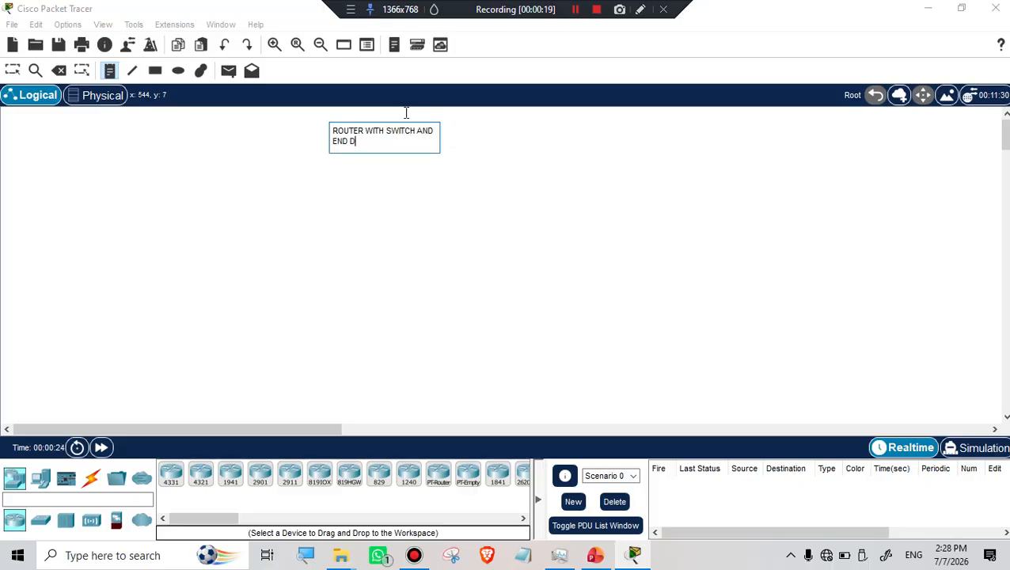
type("EVICES")
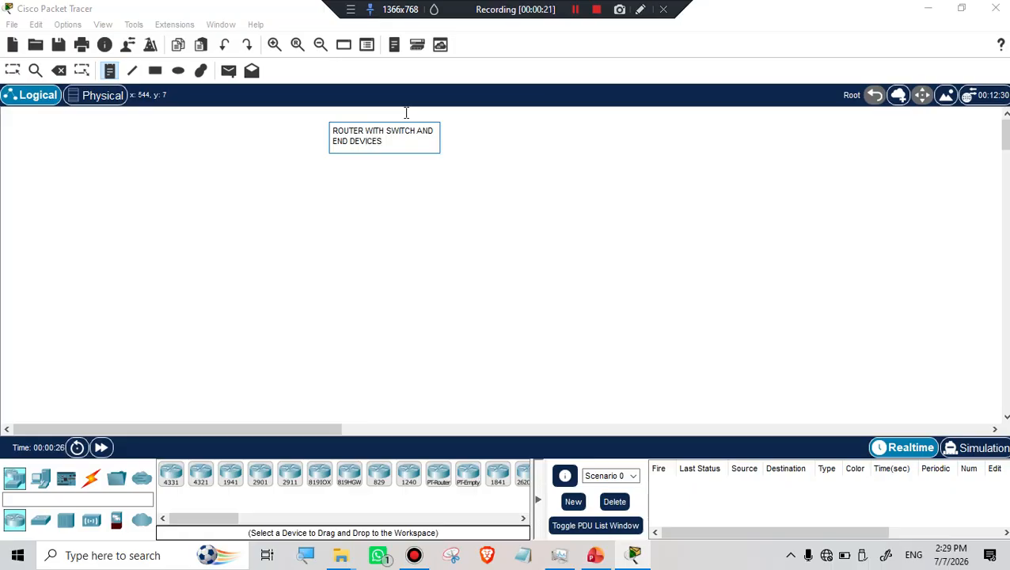
left_click(408, 228)
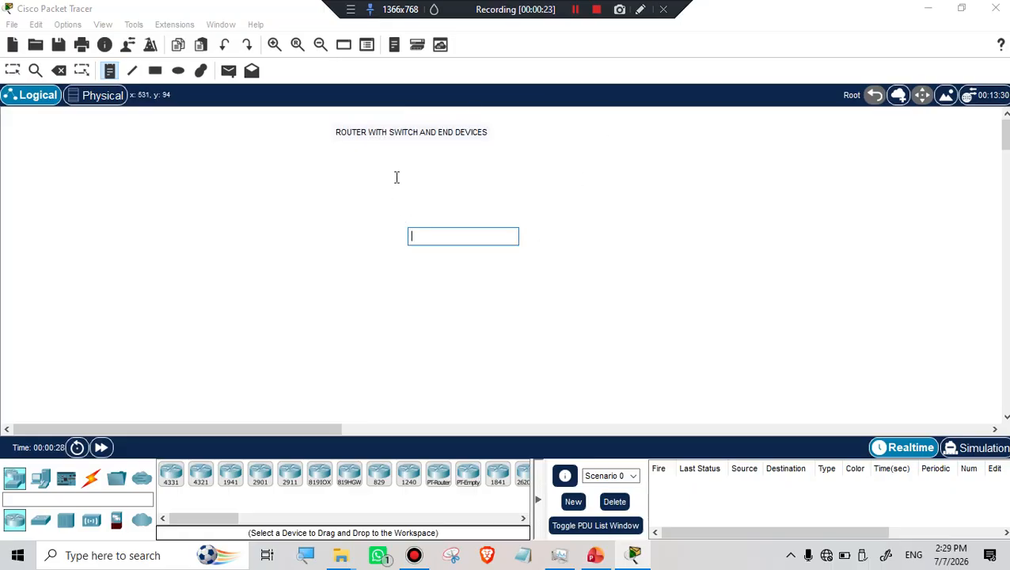
left_click(276, 49)
left_click(276, 49)
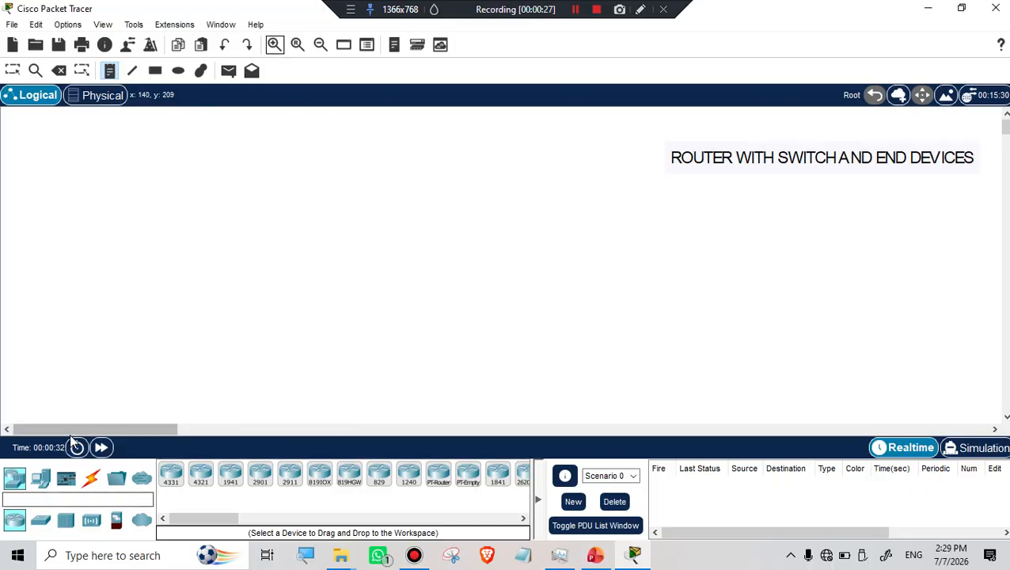
left_click_drag(69, 428, 133, 432)
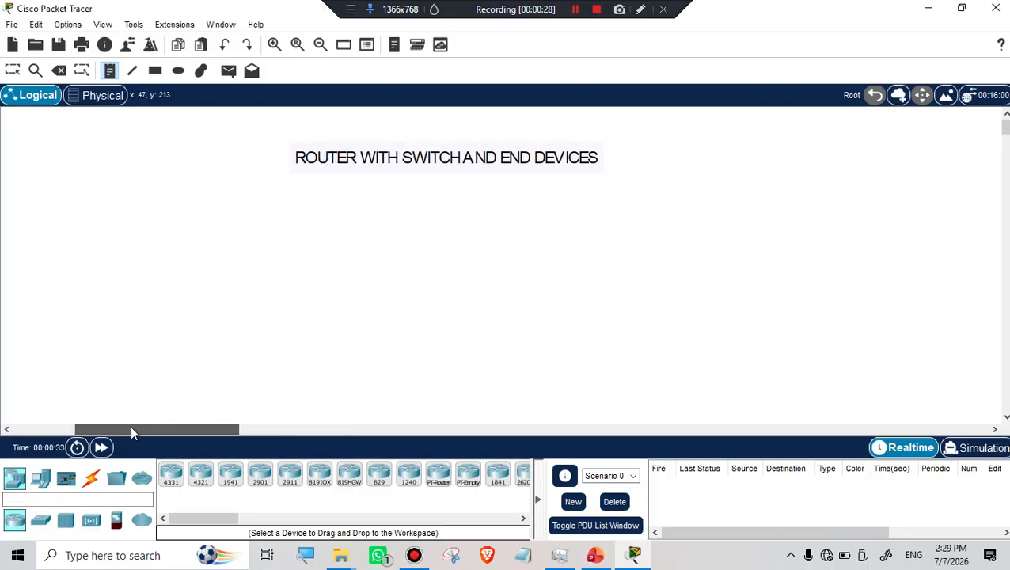
Set the Ellipse tool to a filled shape with a light blue fill and yellow outline.
left_click(178, 71)
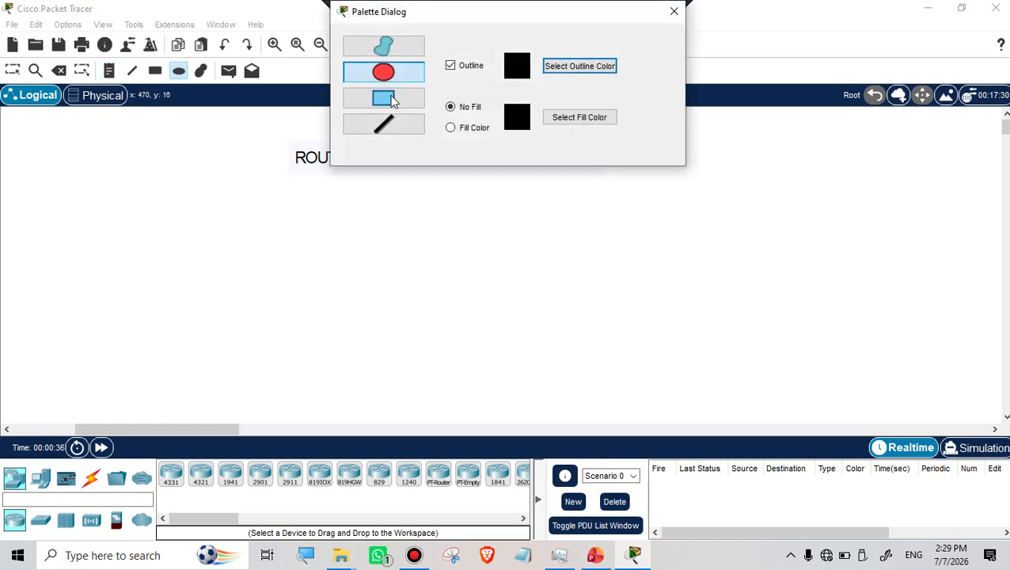
left_click(489, 130)
left_click(587, 125)
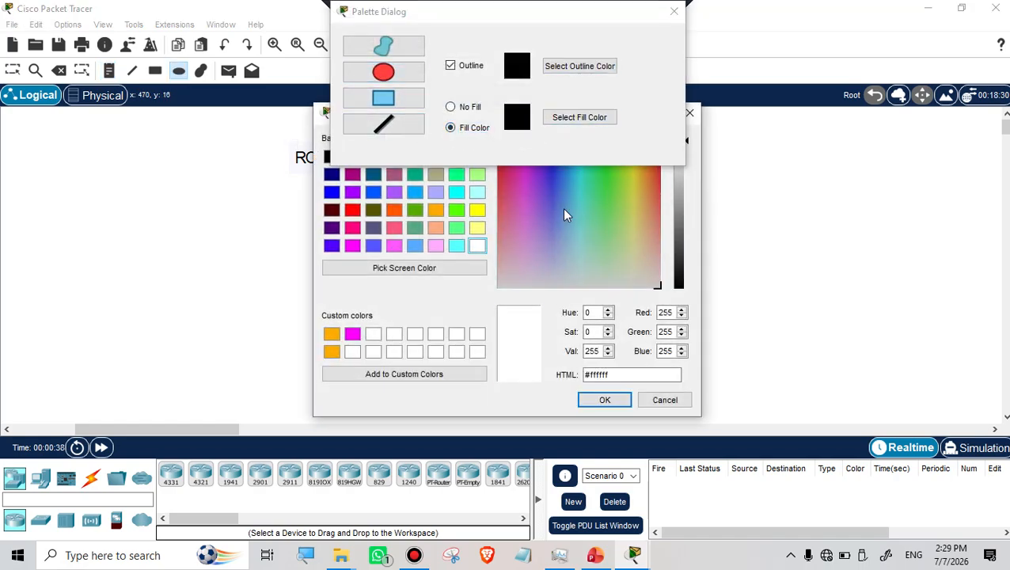
left_click(562, 208)
left_click(604, 400)
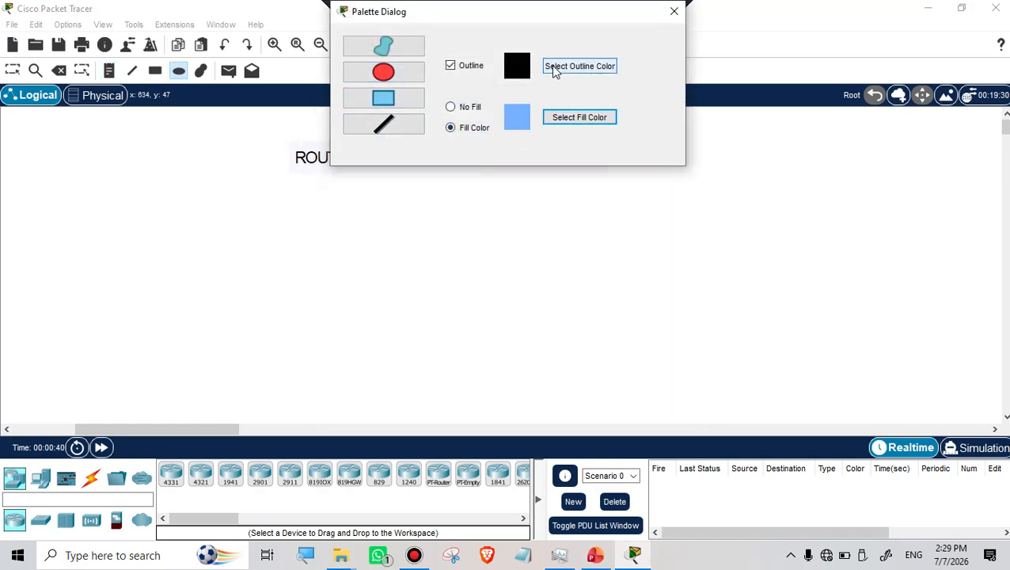
left_click(566, 66)
left_click(626, 206)
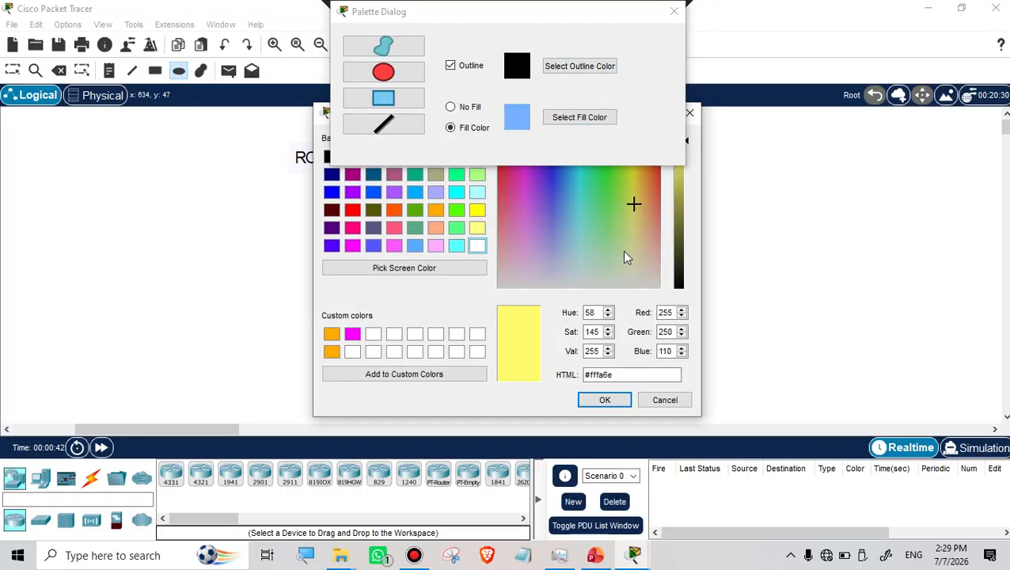
left_click(604, 400)
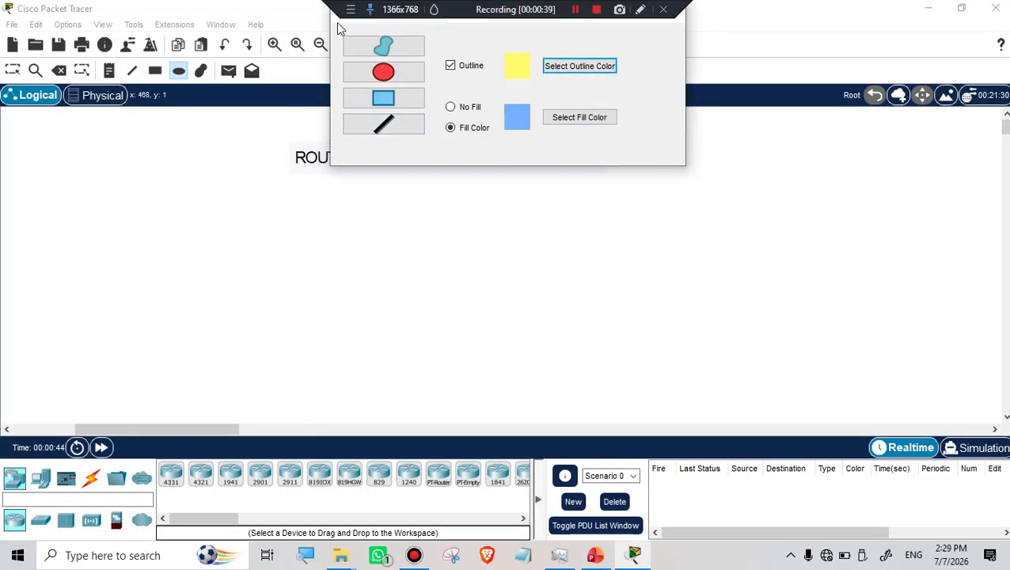
Draw the ellipse around the title text and close the palette.
left_click_drag(339, 14, 682, 81)
left_click_drag(274, 126, 618, 191)
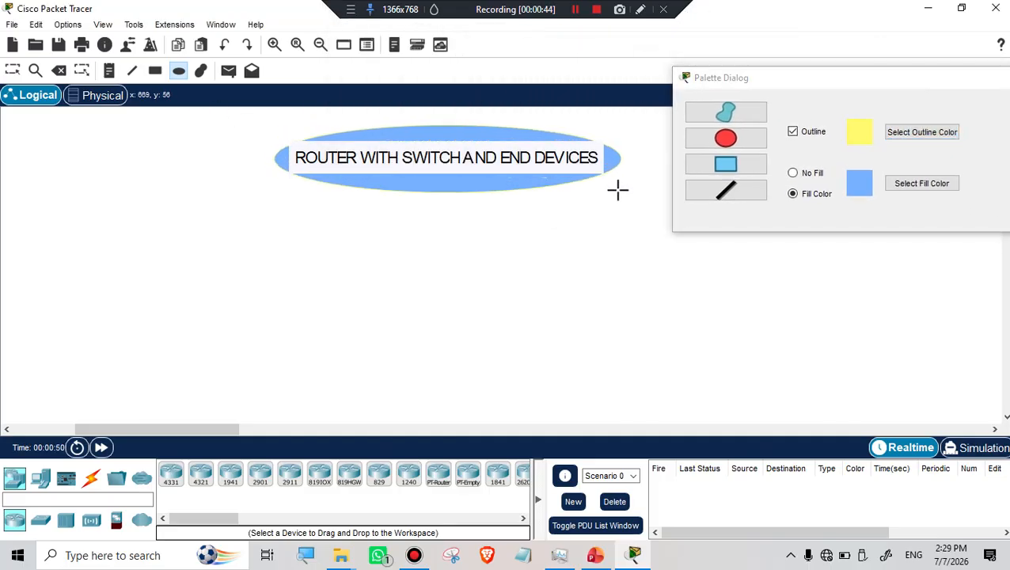
left_click(925, 85)
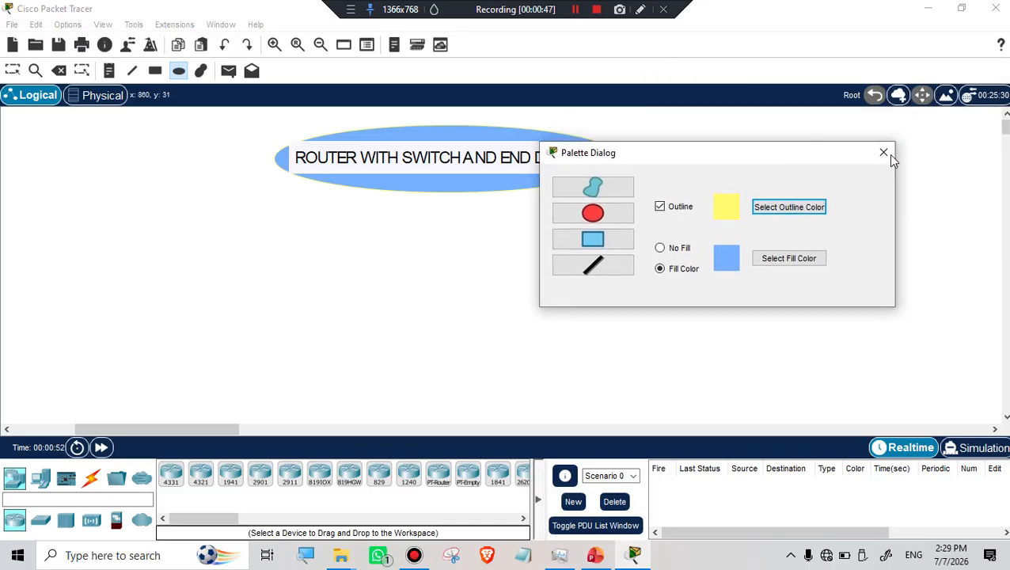
left_click(889, 153)
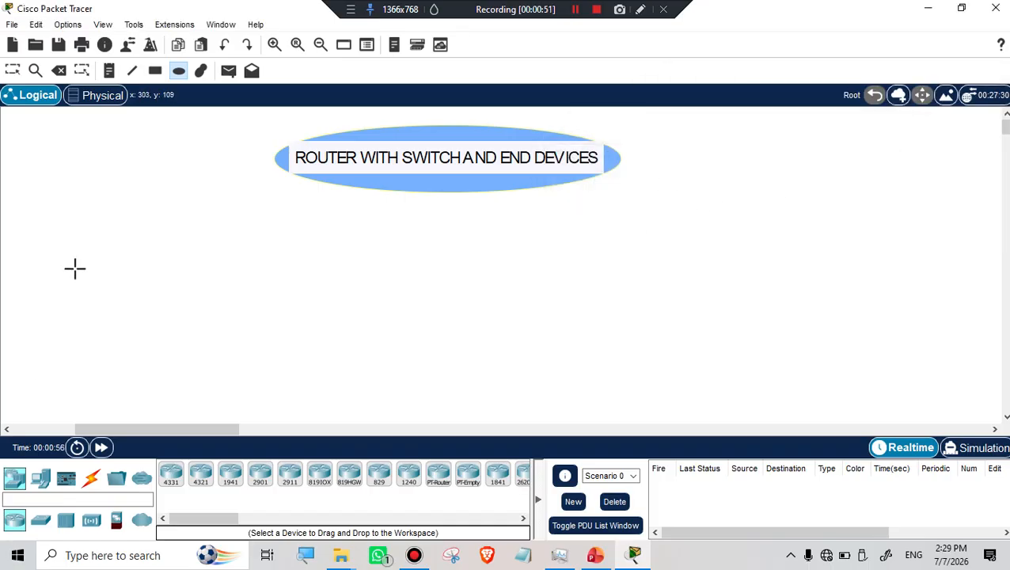
key("Escape")
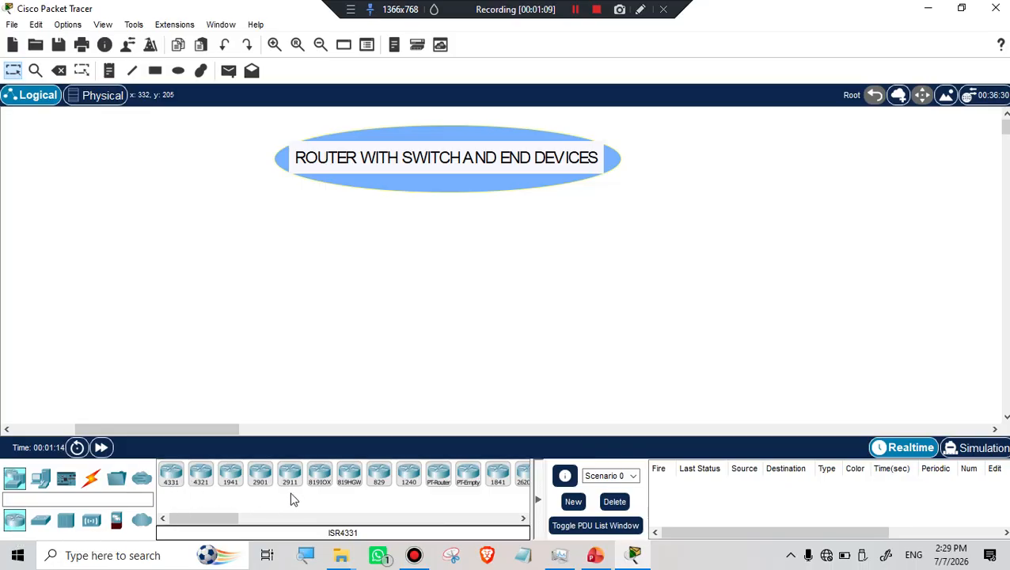
Place a generic Router-PT, Router0, below the title and open its device window.
left_click(442, 487)
left_click(441, 236)
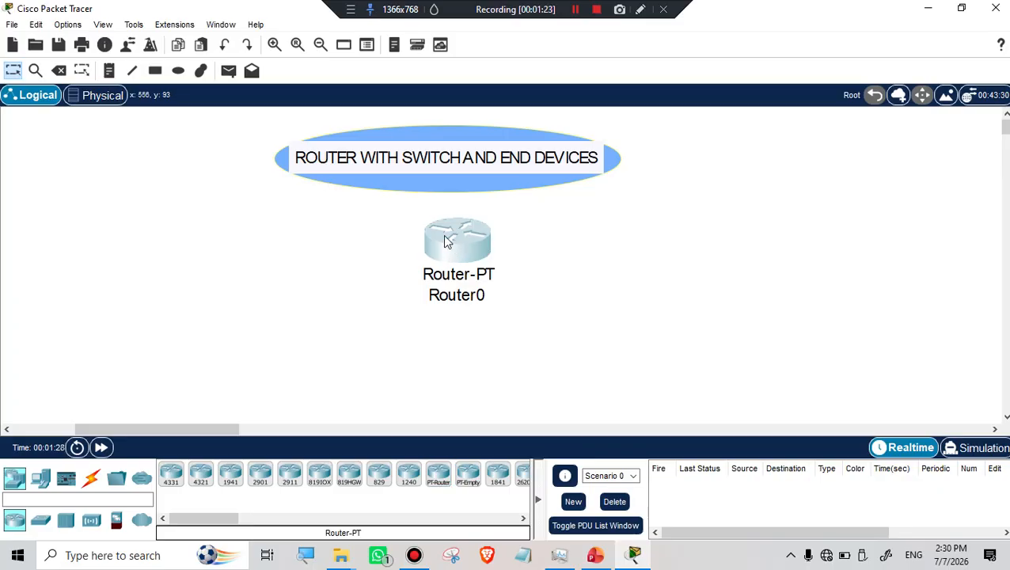
mouse_move(480, 251)
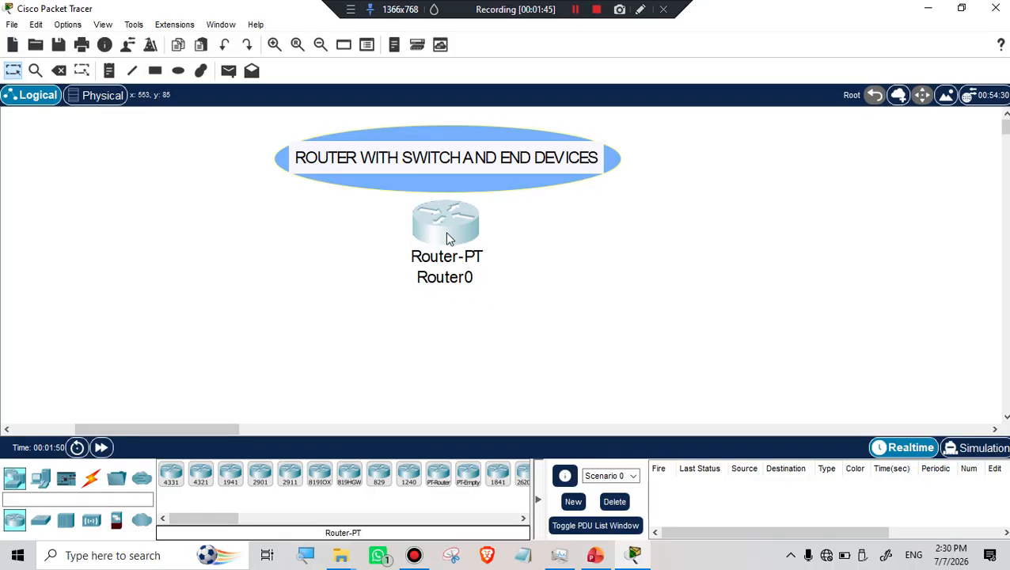
mouse_move(447, 239)
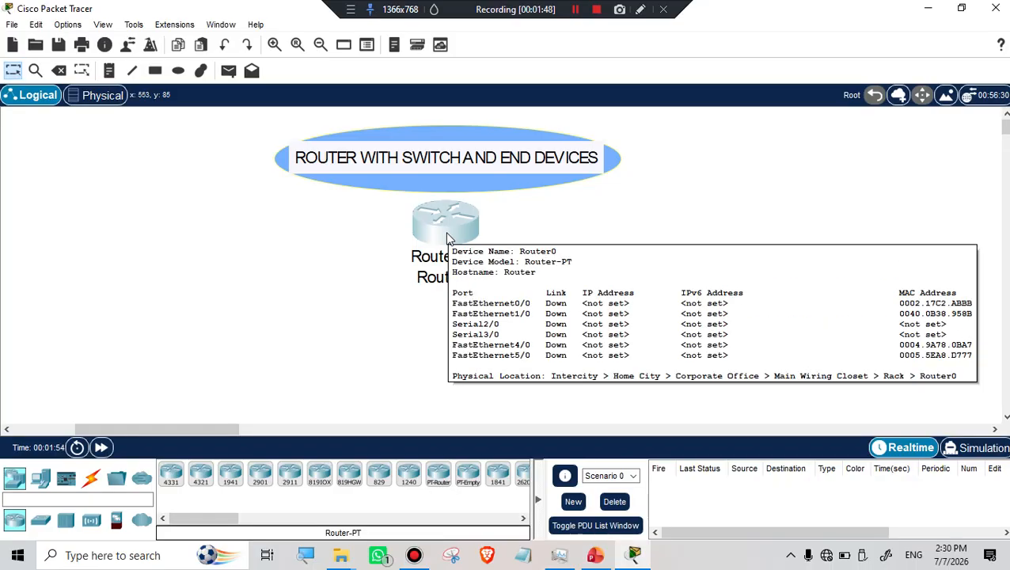
left_click(447, 237)
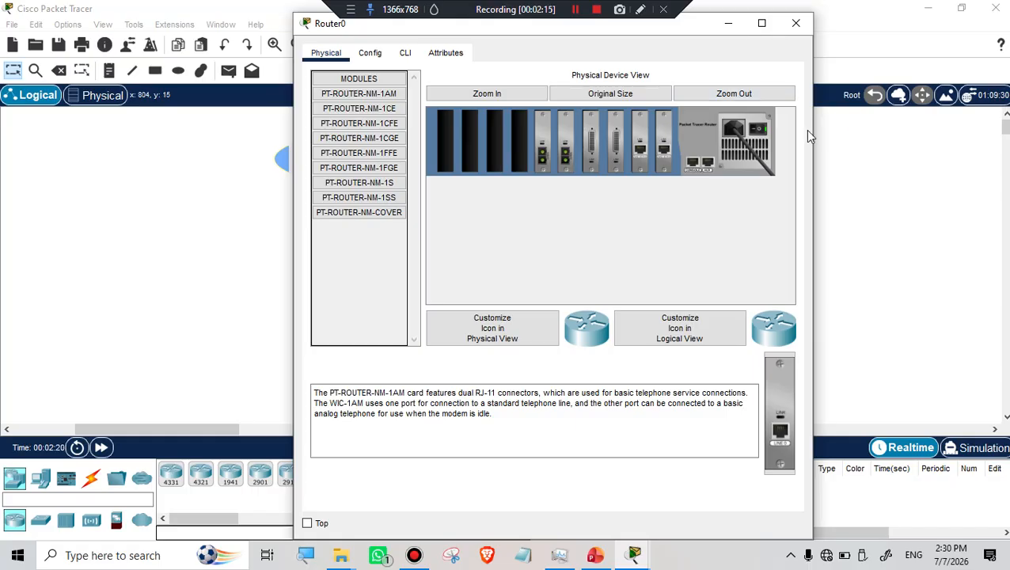
With Router0 powered off, install NM-1AM, NM-1CE, NM-1CFE and NM-1CGE modules, then power it on.
left_click(756, 131)
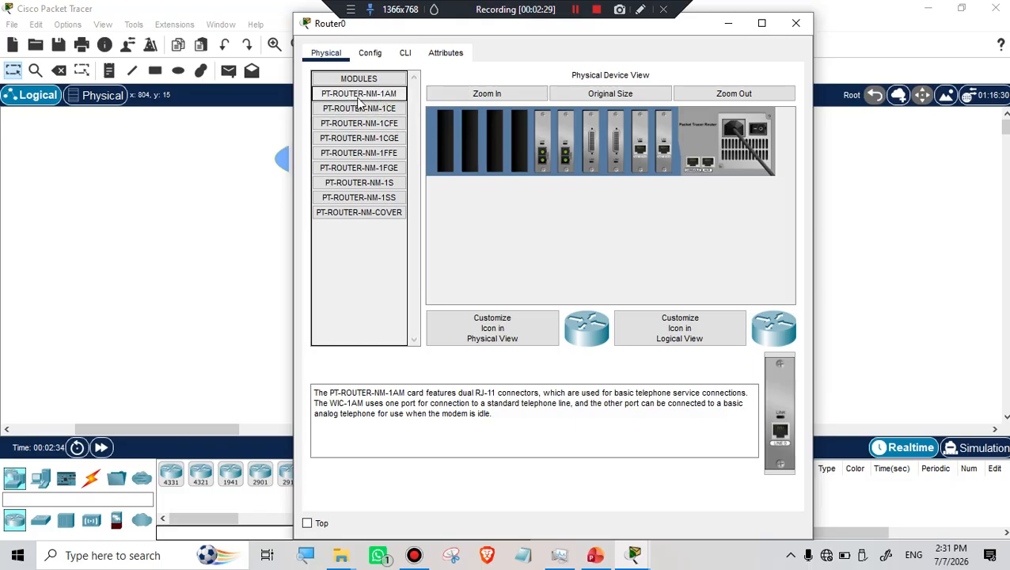
left_click_drag(368, 103, 517, 147)
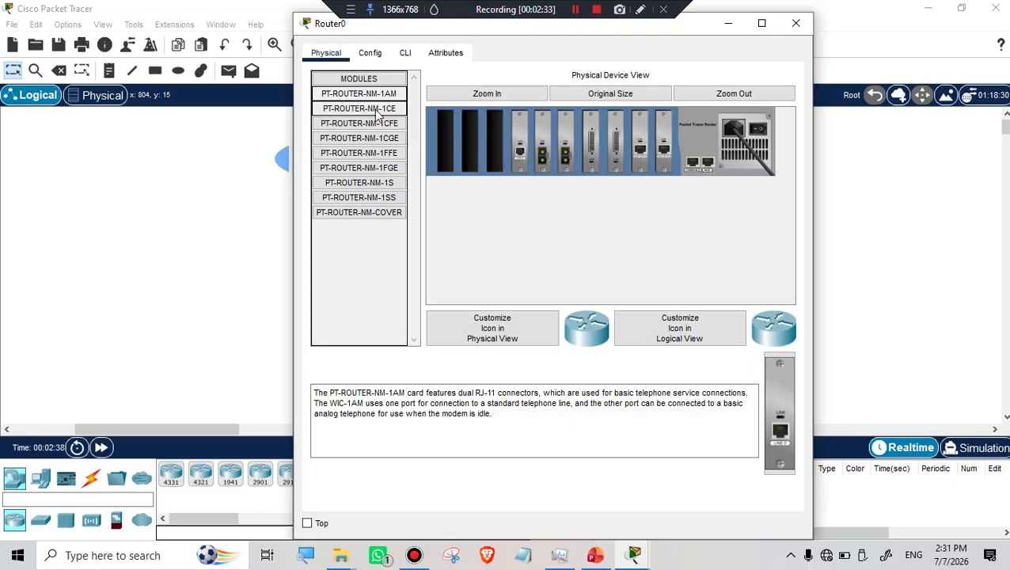
left_click_drag(378, 115, 496, 143)
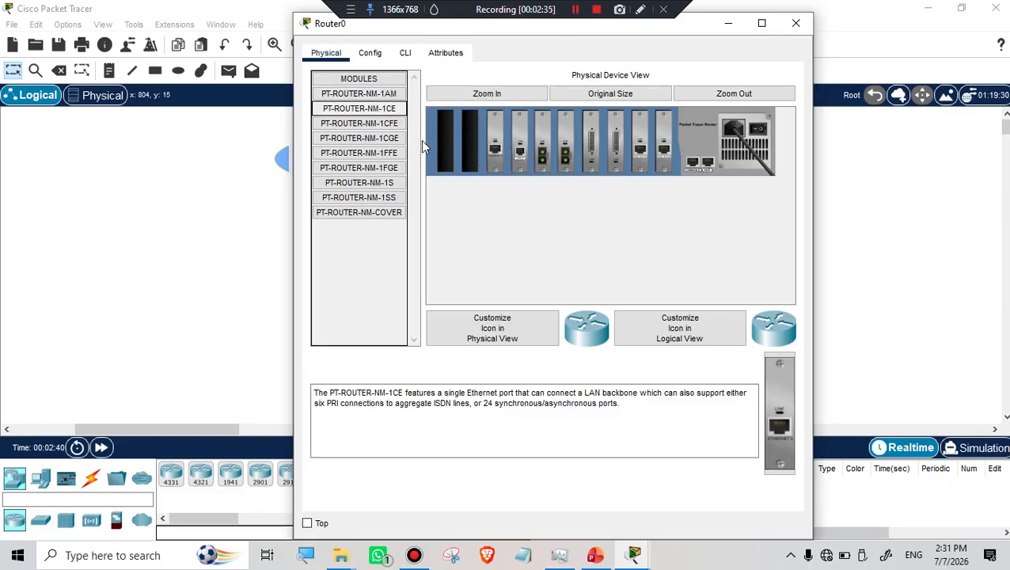
left_click_drag(370, 125, 472, 142)
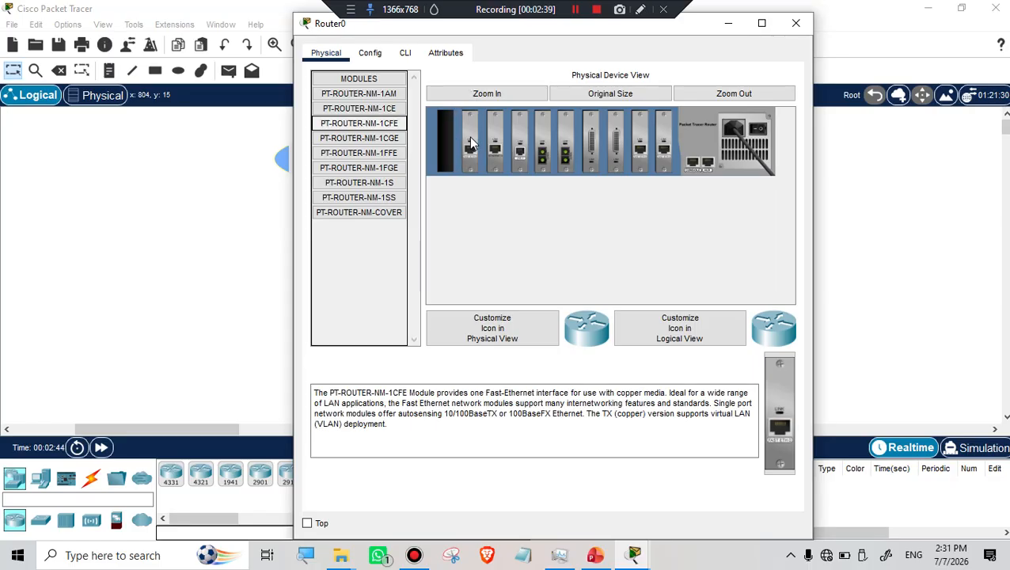
left_click_drag(360, 141, 448, 144)
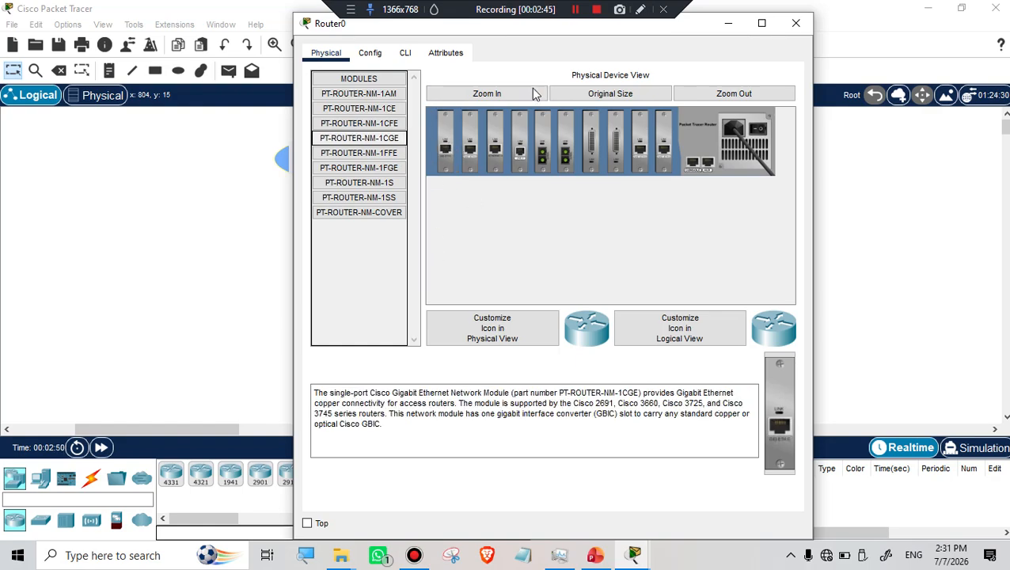
left_click(576, 9)
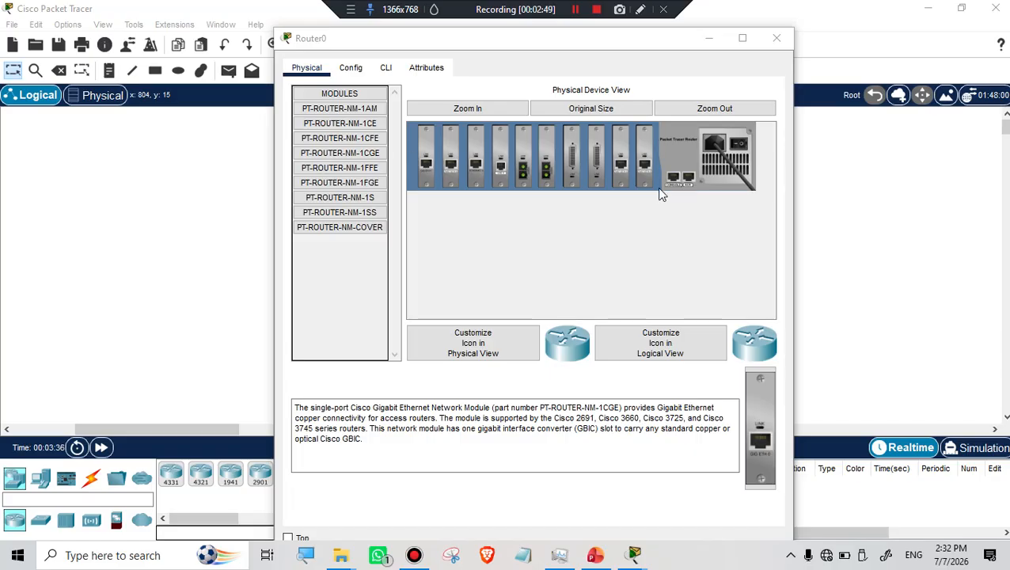
left_click(737, 145)
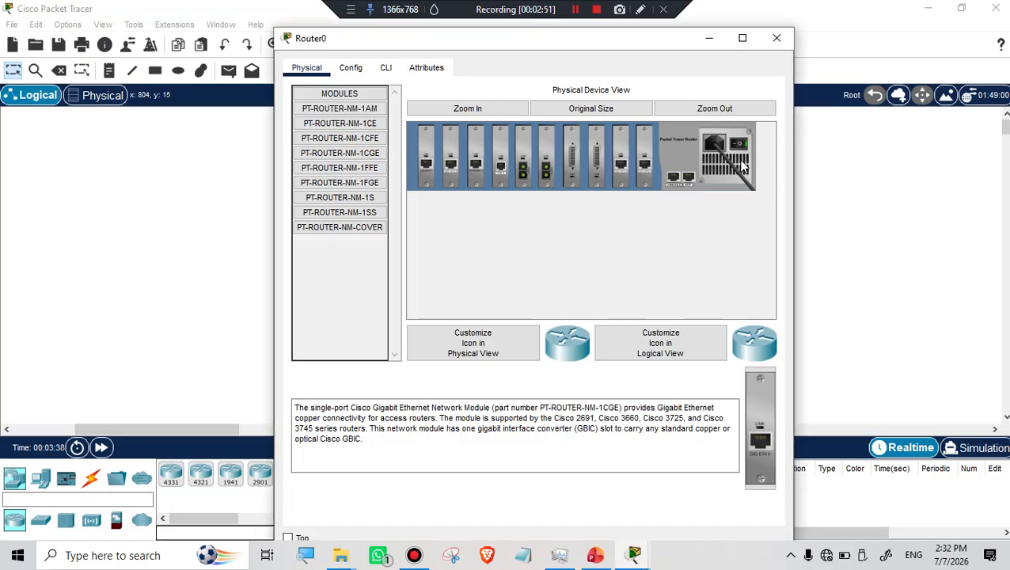
Open Router0's Config tab and dismiss the 'Device is still booting' notice.
left_click(353, 68)
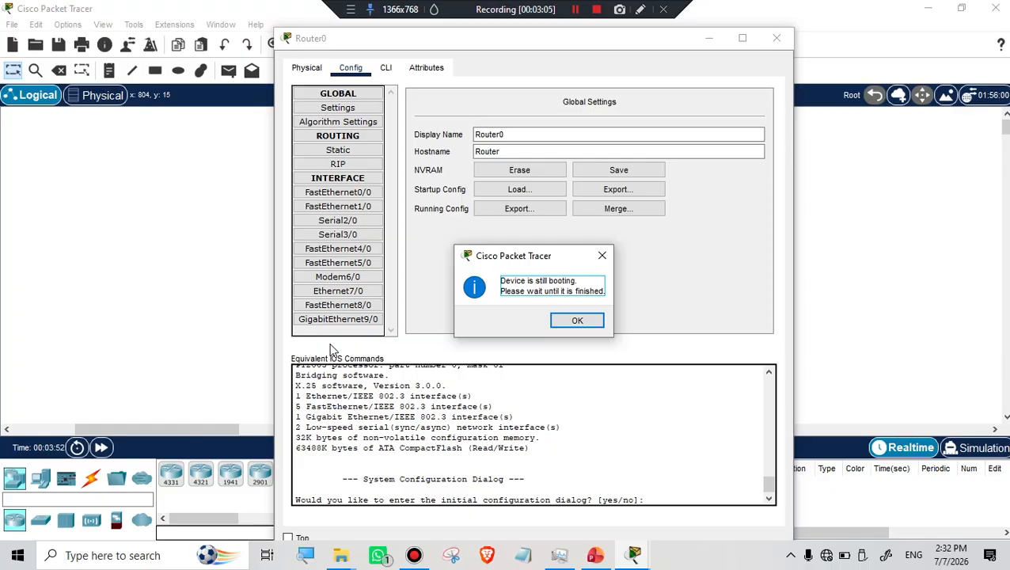
left_click(577, 320)
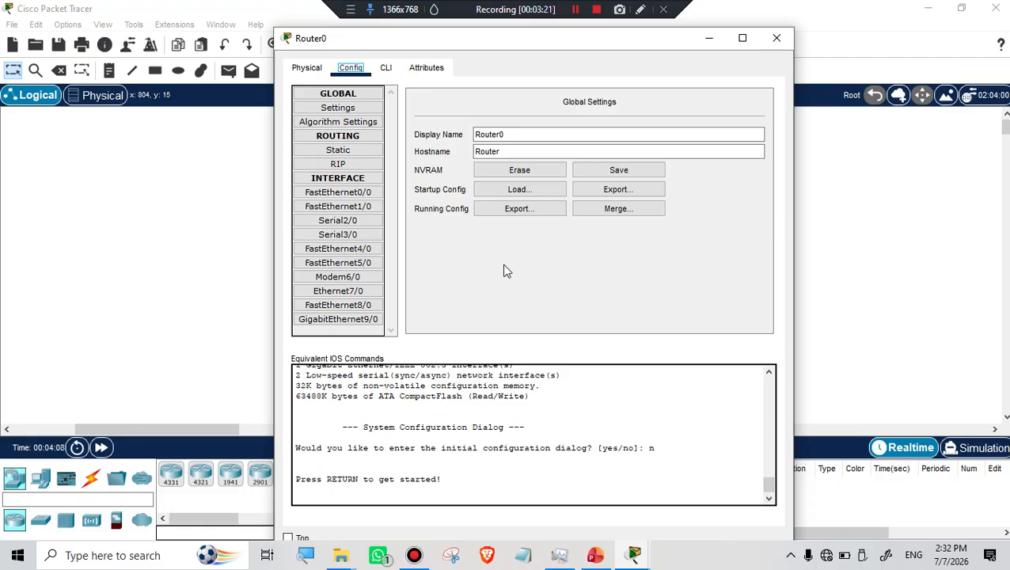
Close Router0's window and place a generic PT-Switch left of the router.
left_click(775, 38)
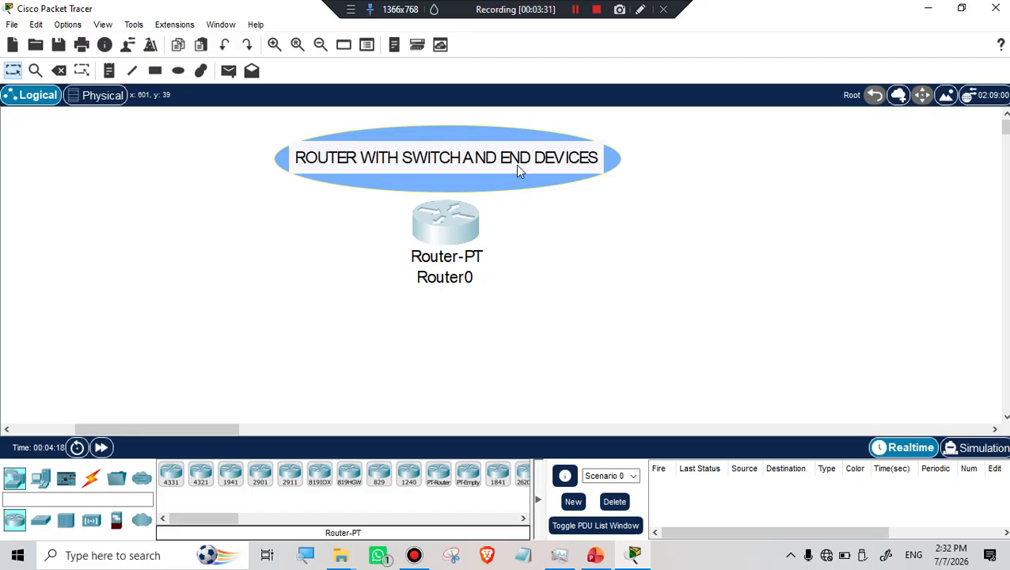
left_click(41, 522)
left_click(207, 474)
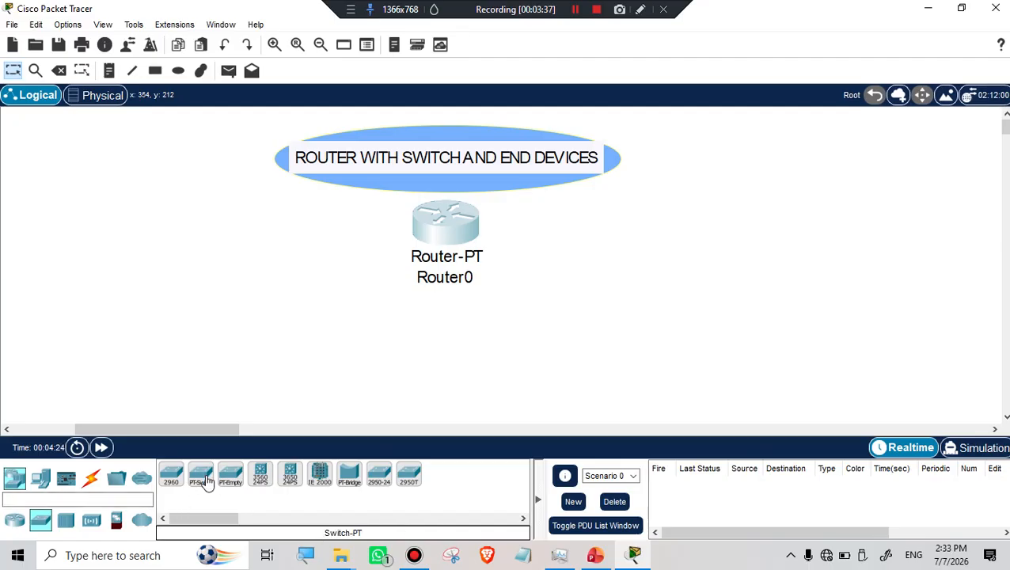
left_click(266, 280)
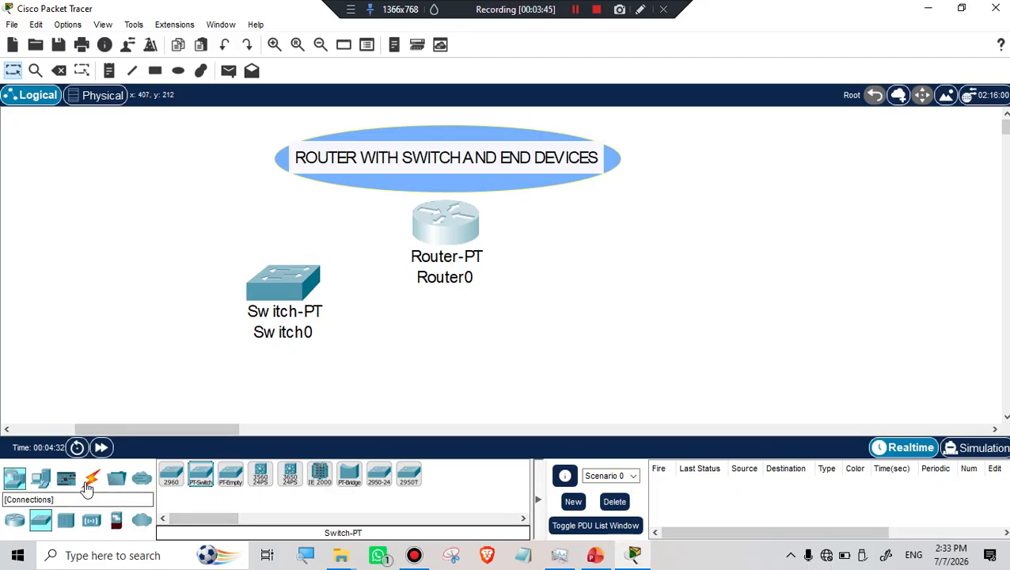
Place two PCs, two laptops and a printer along the bottom of the canvas.
left_click(47, 478)
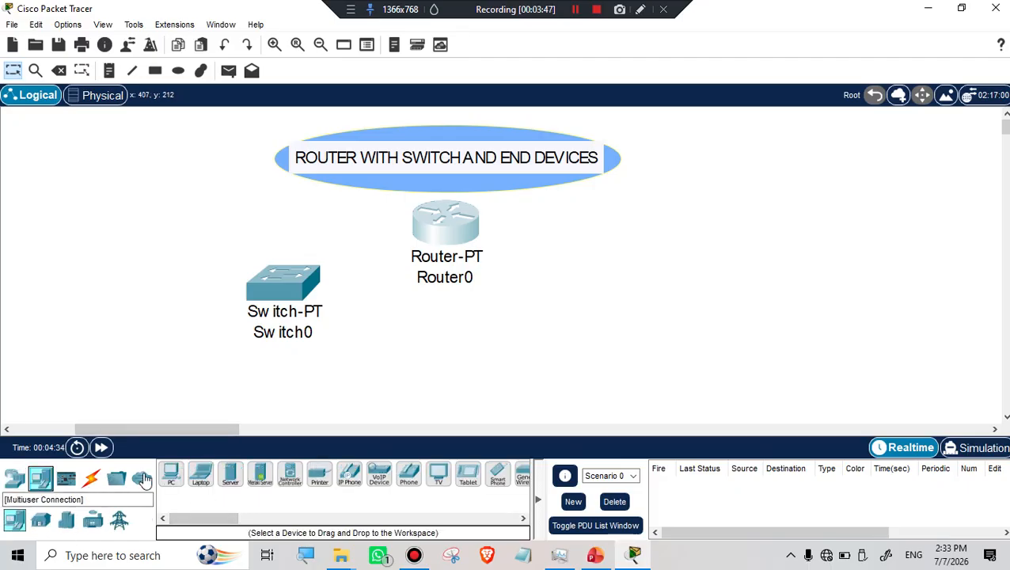
left_click(171, 473)
left_click(104, 350)
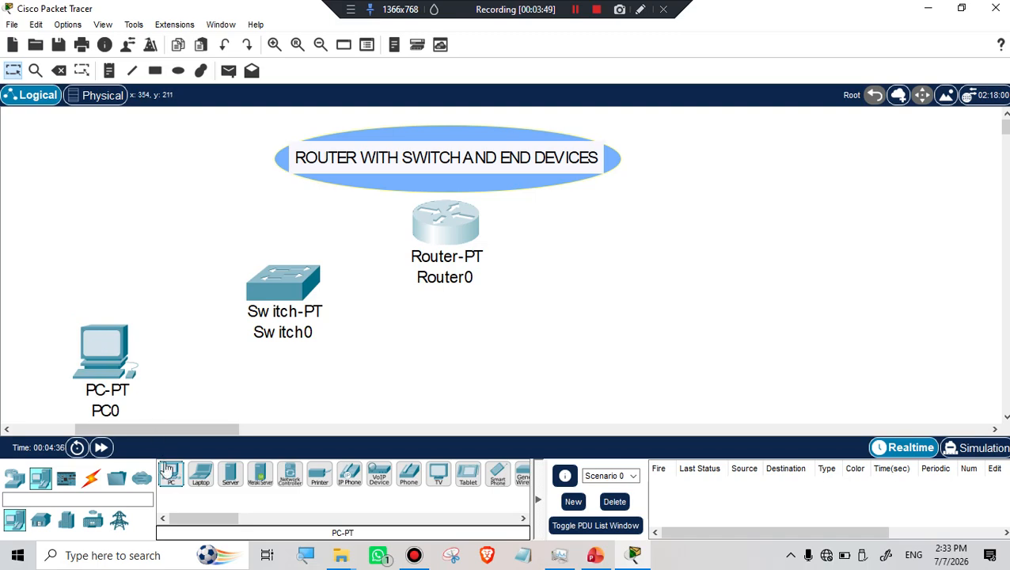
left_click(171, 473)
left_click(199, 364)
left_click(201, 473)
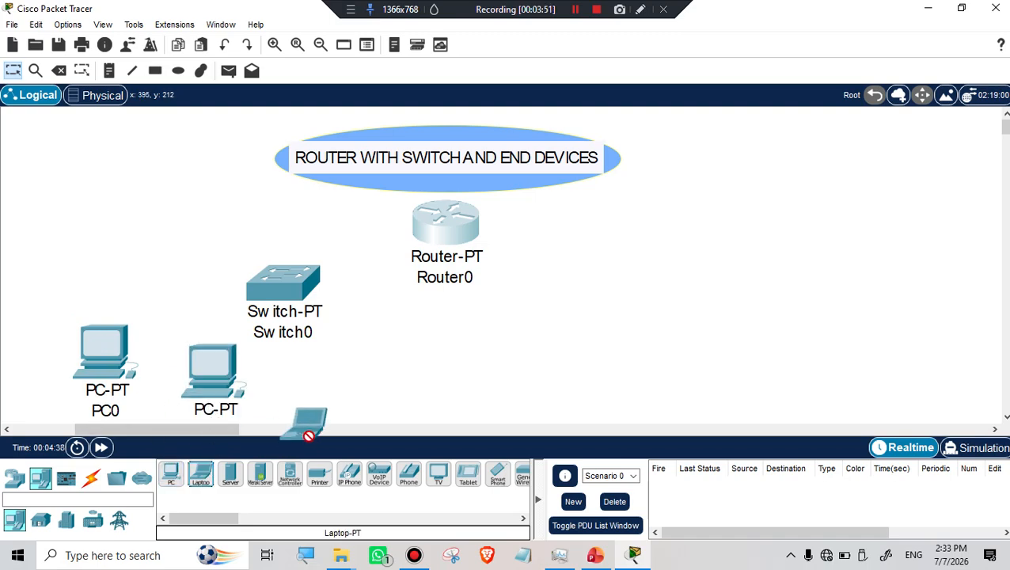
left_click(363, 380)
left_click(201, 473)
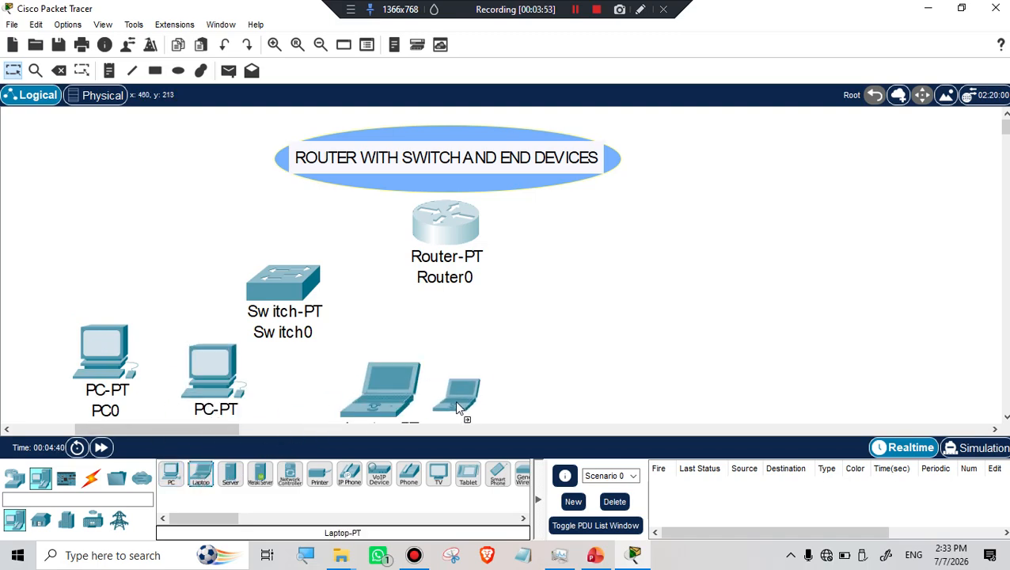
left_click(489, 390)
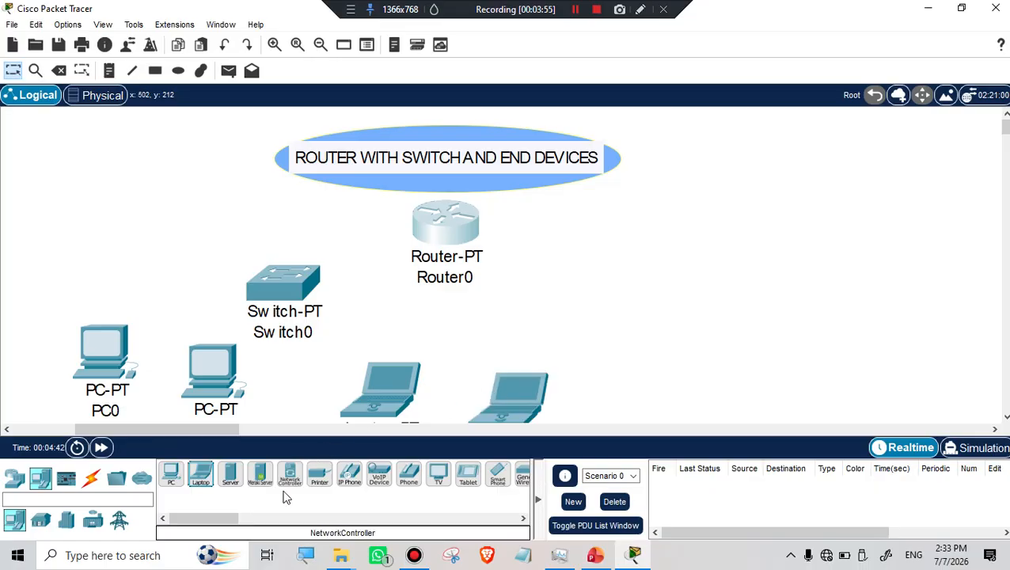
left_click(319, 475)
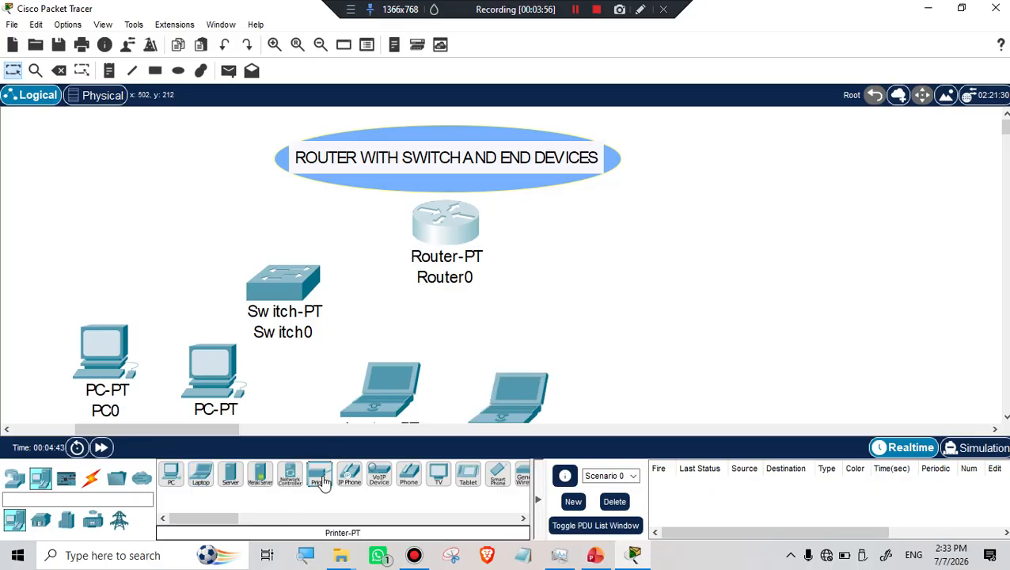
left_click(727, 360)
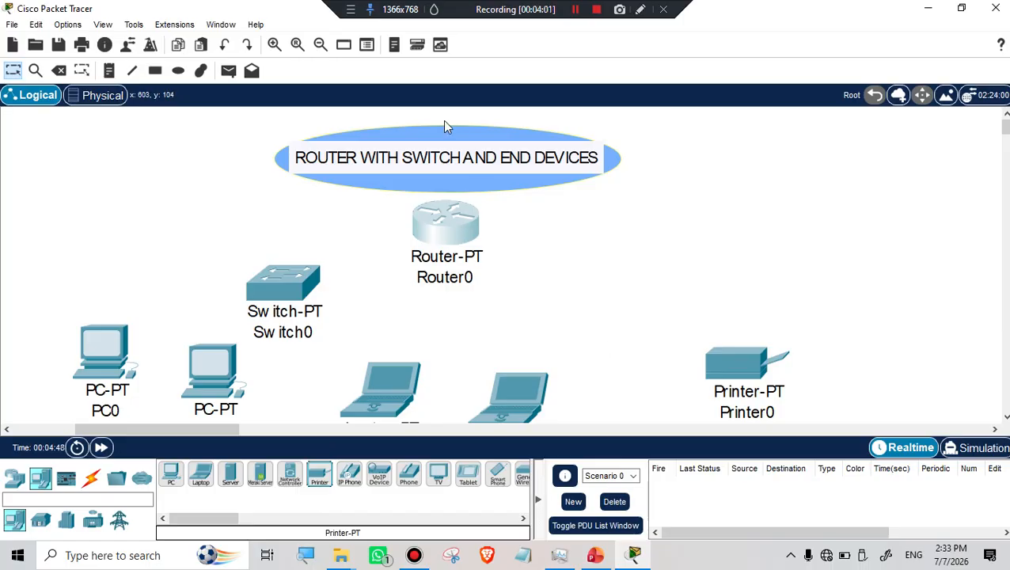
Move Switch0, both PCs and both laptops higher up the canvas.
left_click_drag(304, 285, 308, 240)
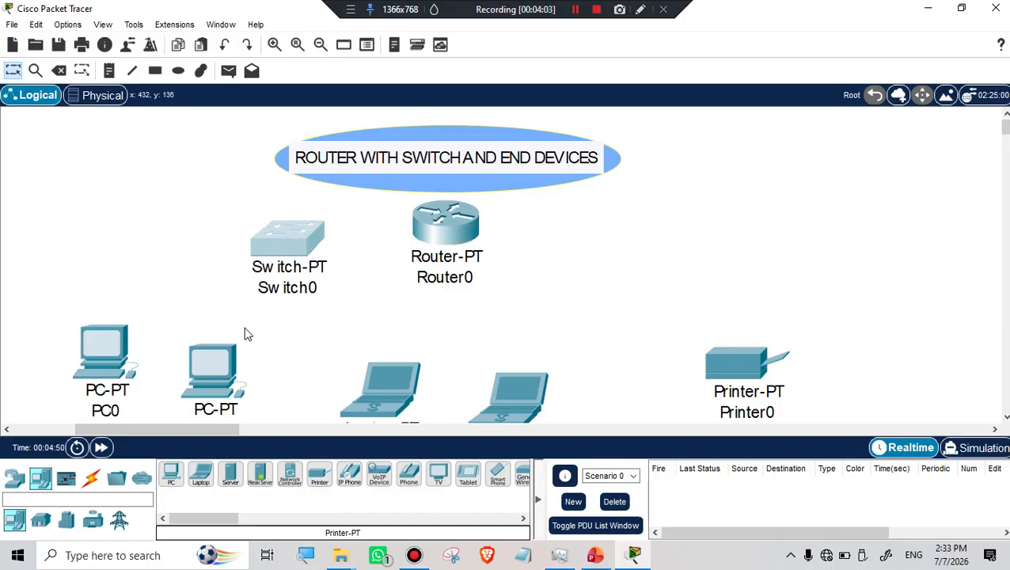
left_click_drag(115, 352, 59, 312)
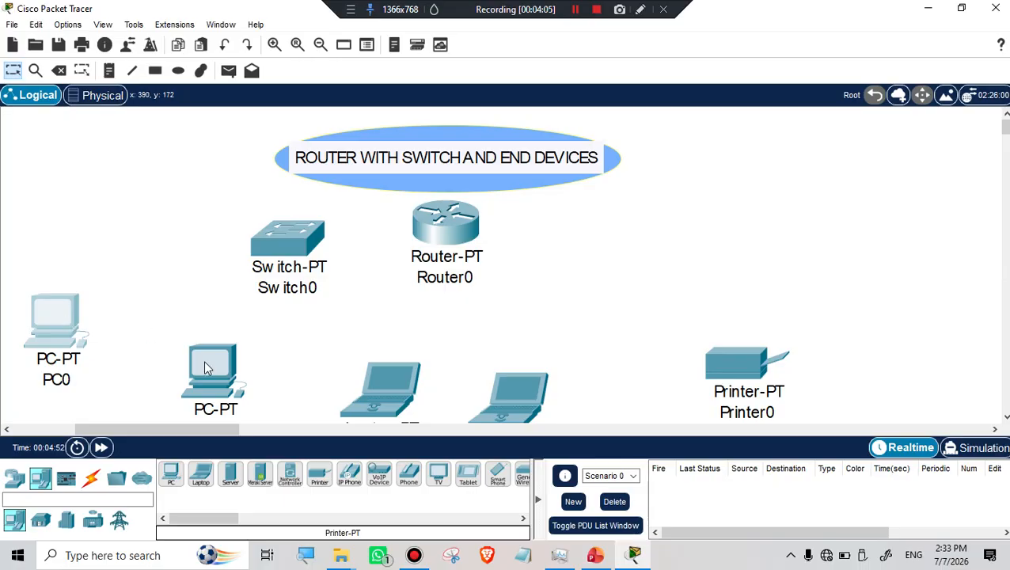
left_click_drag(204, 361, 184, 320)
left_click_drag(391, 384, 364, 330)
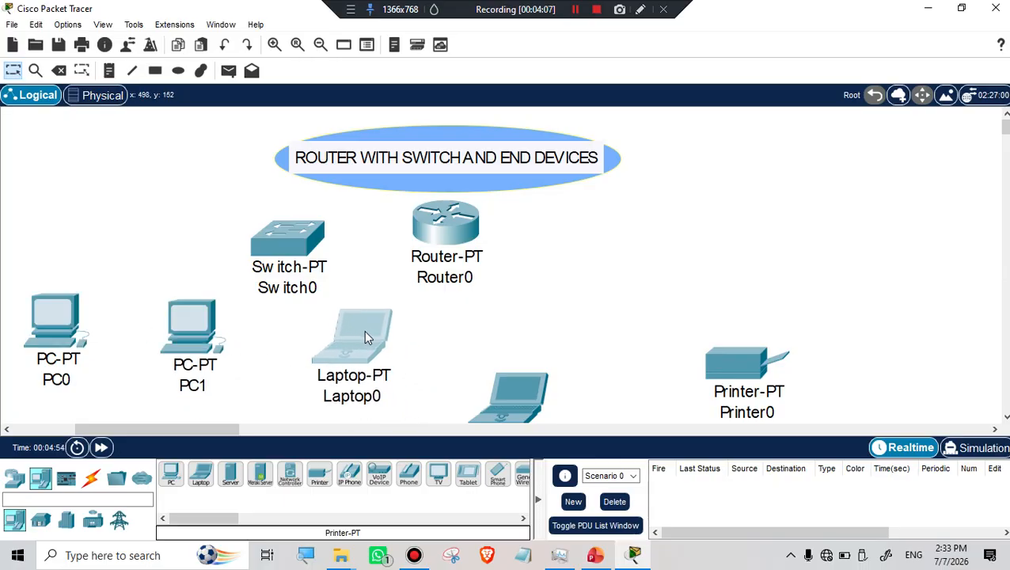
left_click_drag(500, 396, 514, 326)
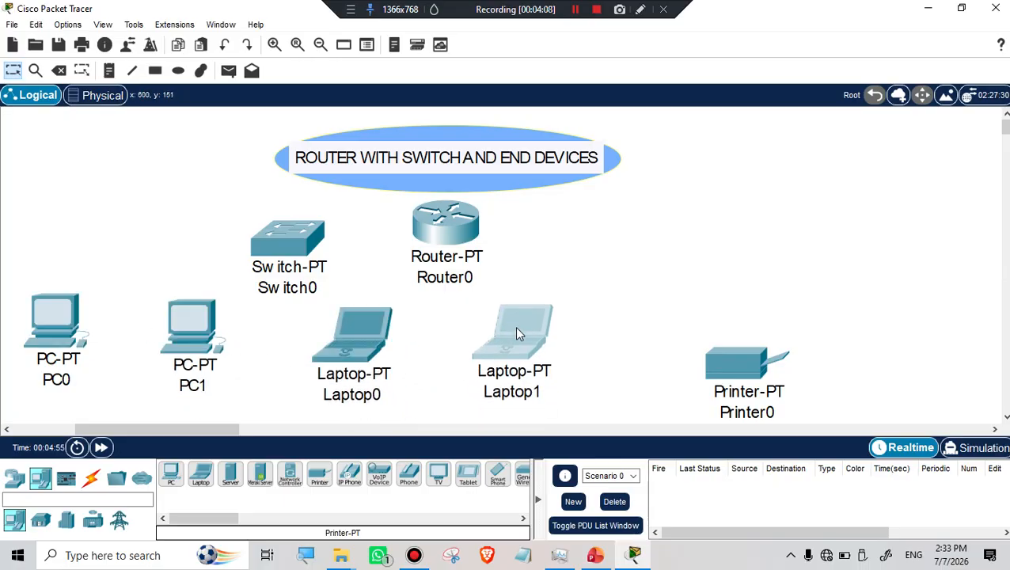
Raise Printer0 on the right side and move Router0 to the upper left corner.
left_click(746, 372)
left_click_drag(746, 372, 752, 265)
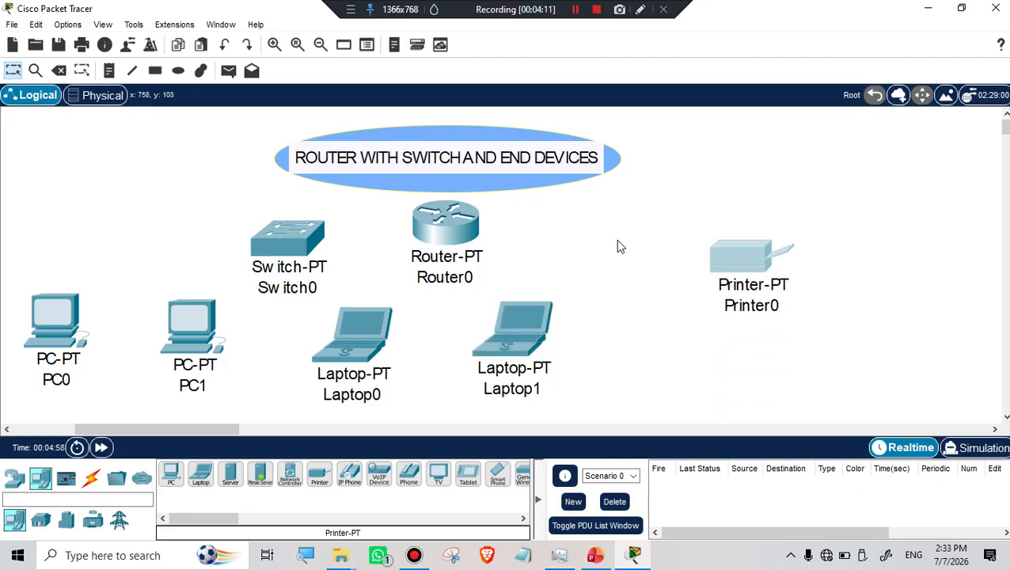
left_click_drag(455, 227, 153, 161)
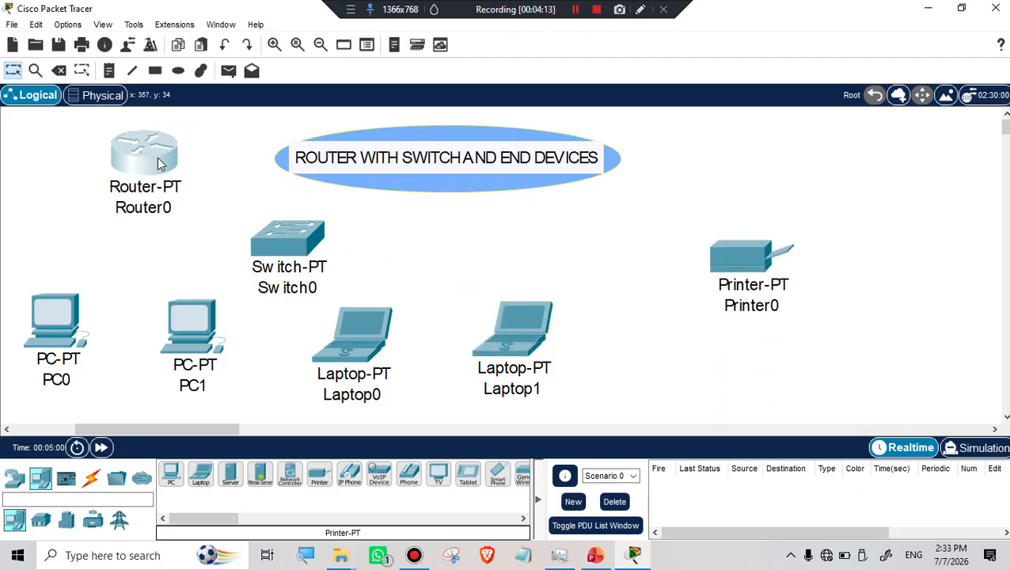
left_click_drag(758, 271, 713, 257)
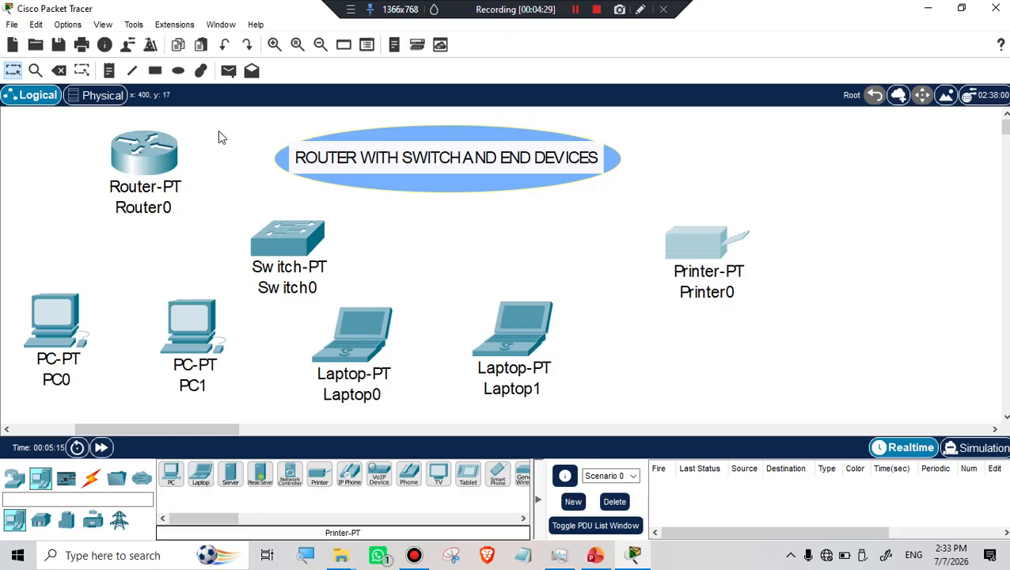
left_click(132, 209)
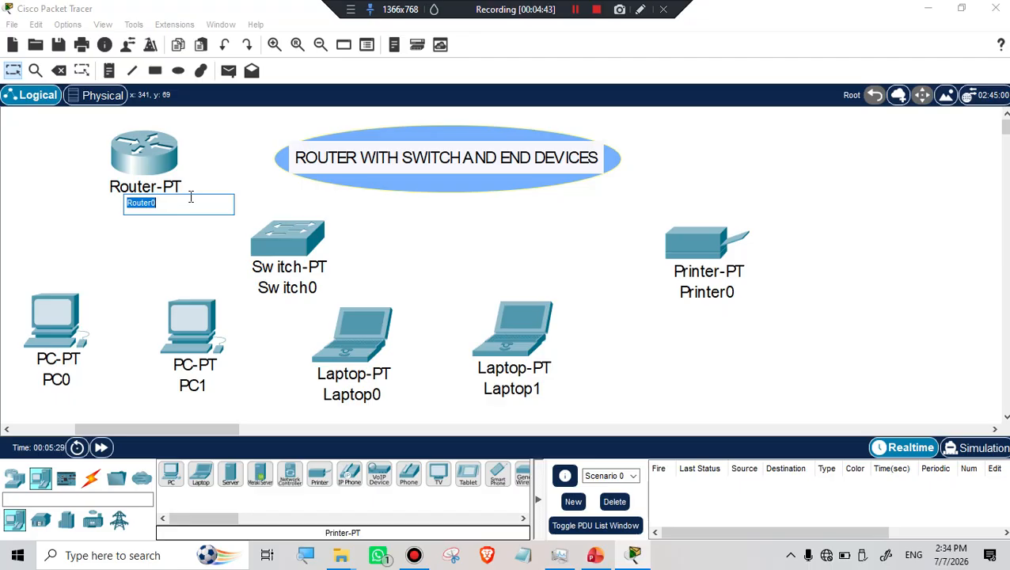
Label the router 130.0.0.1 and the PCs 130.0.0.2 and 130.0.0.3.
type("130.0.0.1")
left_click_drag(174, 205, 107, 193)
key("ctrl+c")
left_click(62, 381)
double_click(71, 372)
key("ctrl+v")
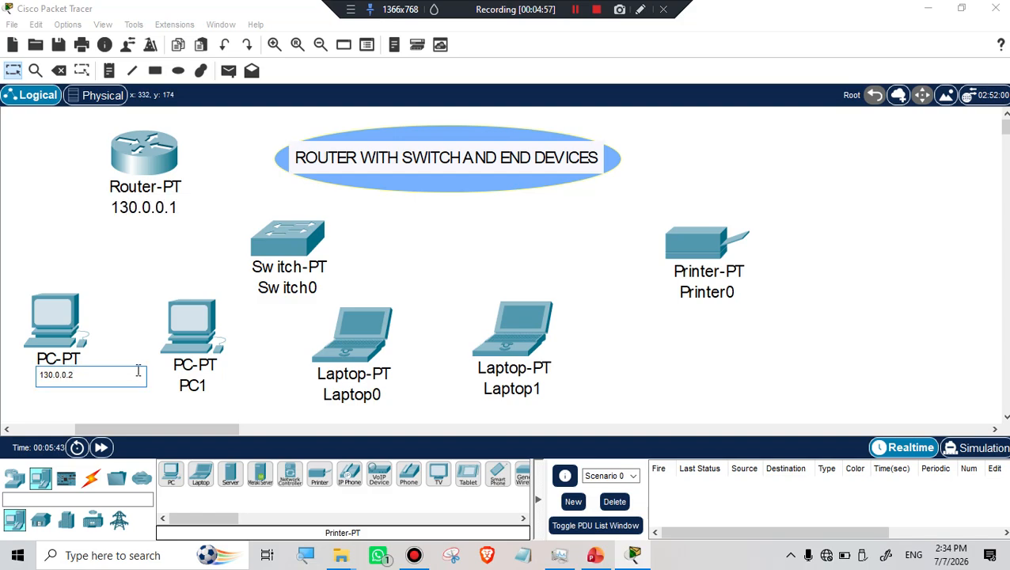
double_click(198, 386)
key("ctrl+v")
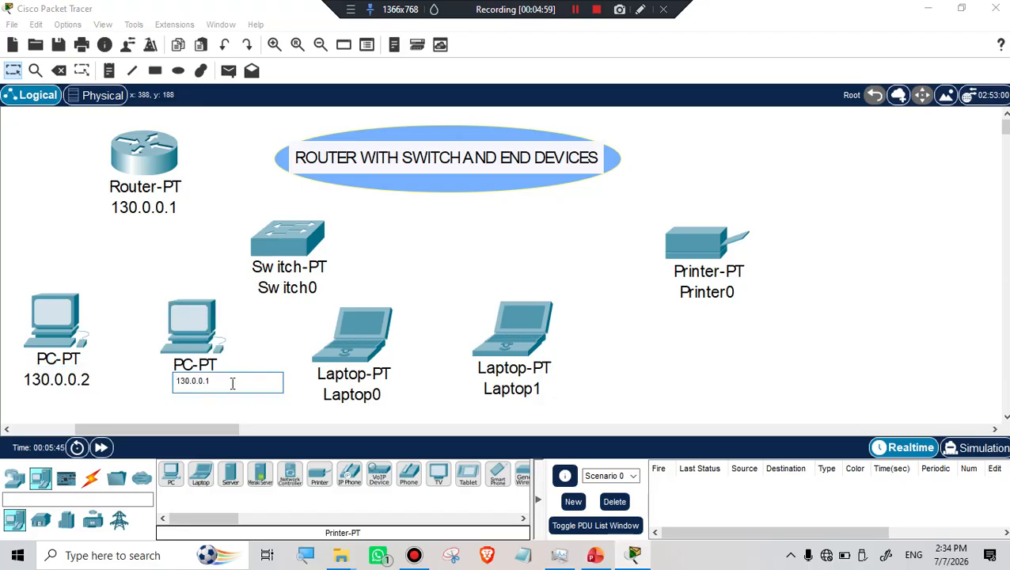
key("BackSpace")
type("3")
Label the laptops 130.0.0.4 and 130.0.0.5 and the printer 130.0.0.6.
double_click(366, 394)
key("ctrl+v")
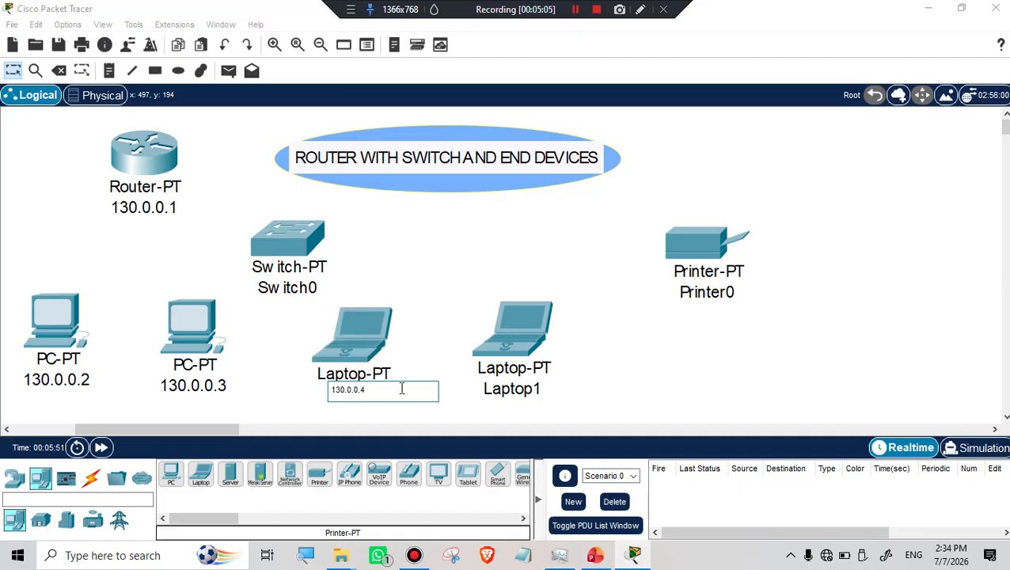
type("4")
double_click(507, 391)
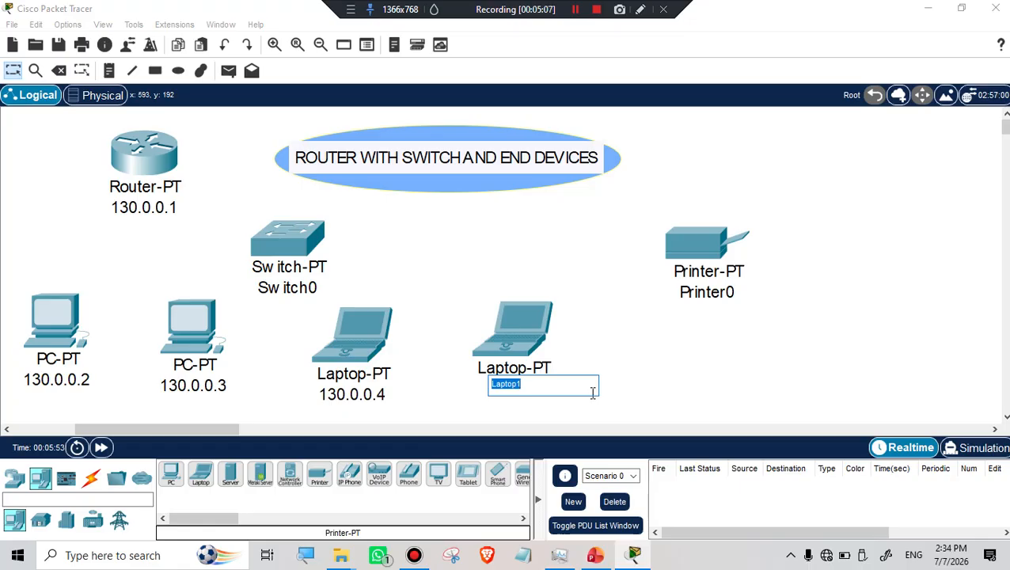
key("ctrl+v")
type("5")
double_click(717, 288)
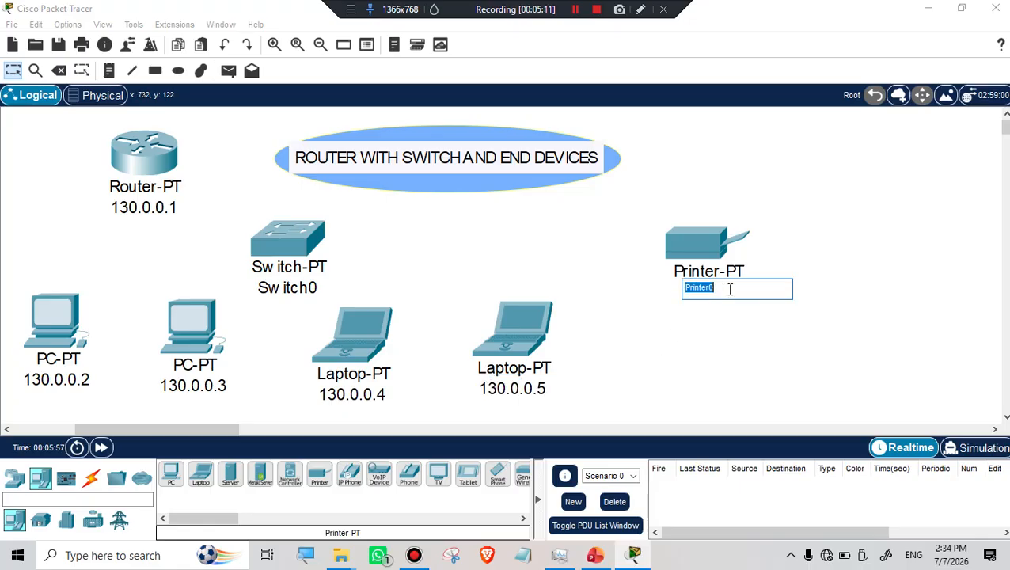
key("ctrl+v")
key("BackSpace")
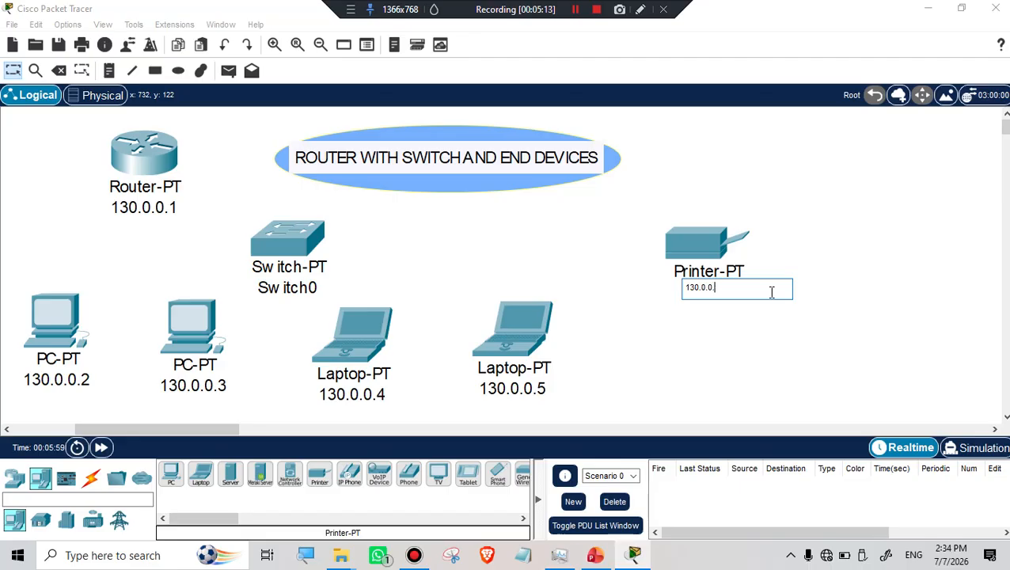
type("6")
key("Return")
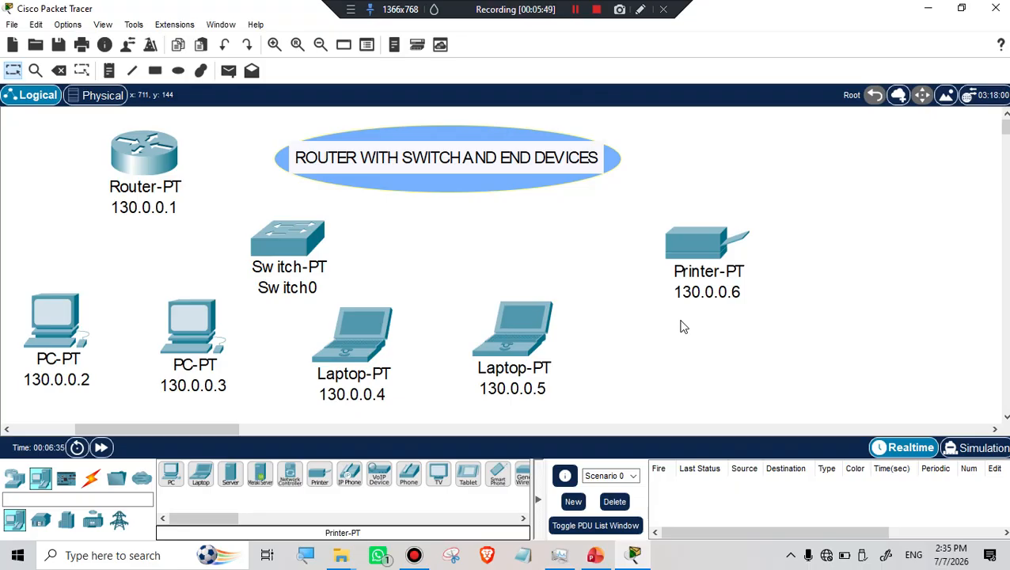
left_click(575, 16)
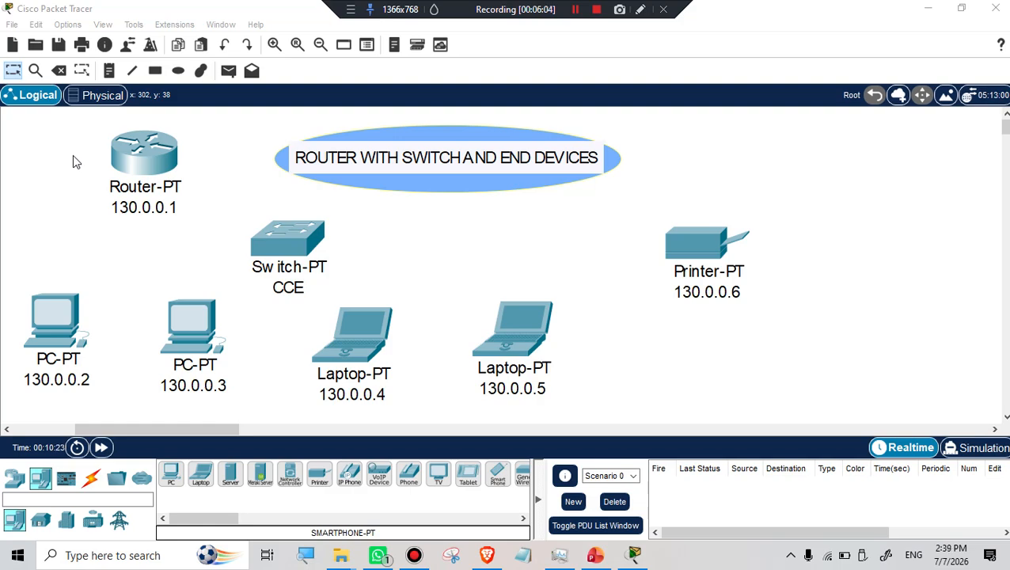
Connect the router to the switch with an automatic cable.
left_click(92, 480)
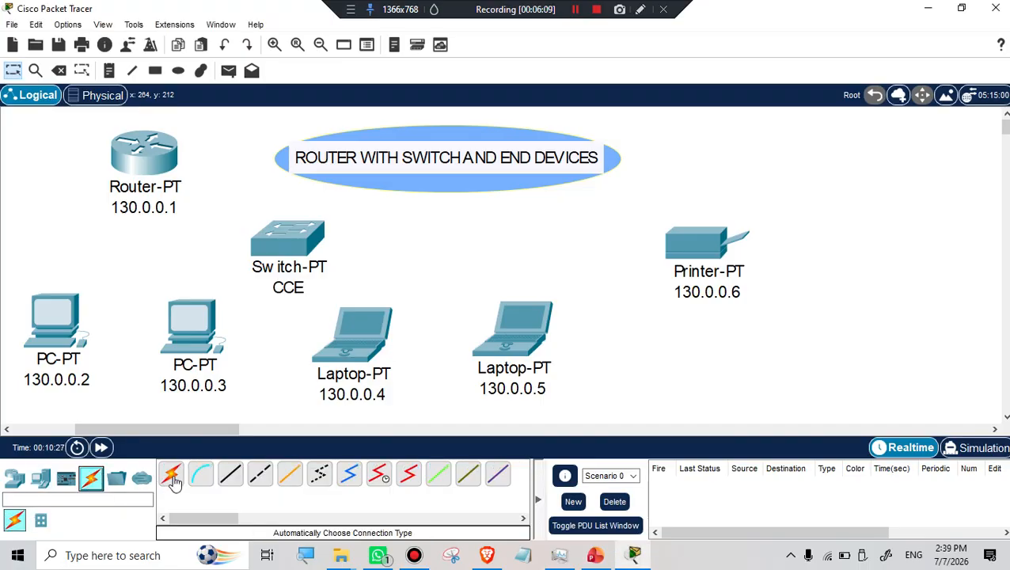
left_click(173, 477)
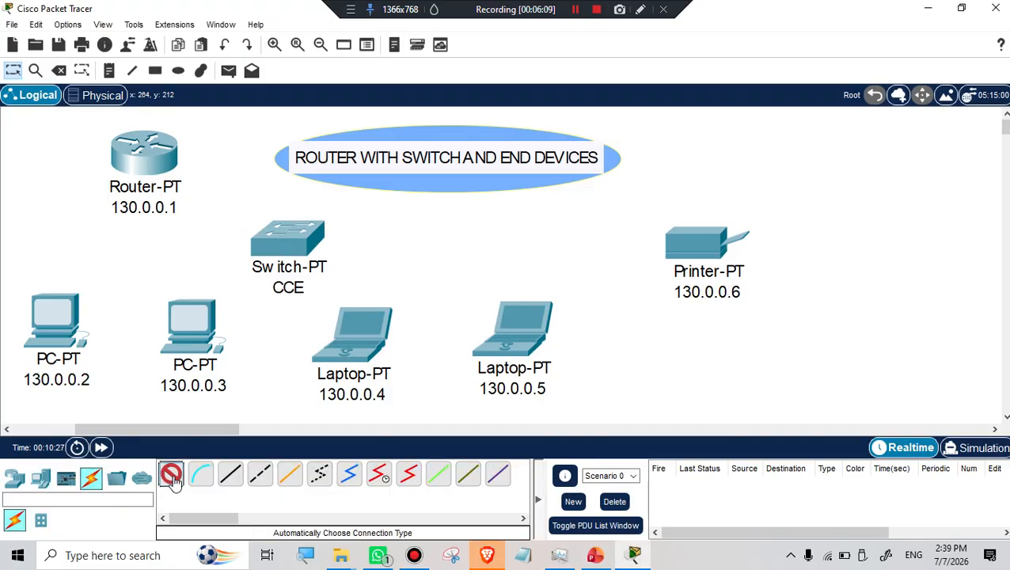
left_click(162, 156)
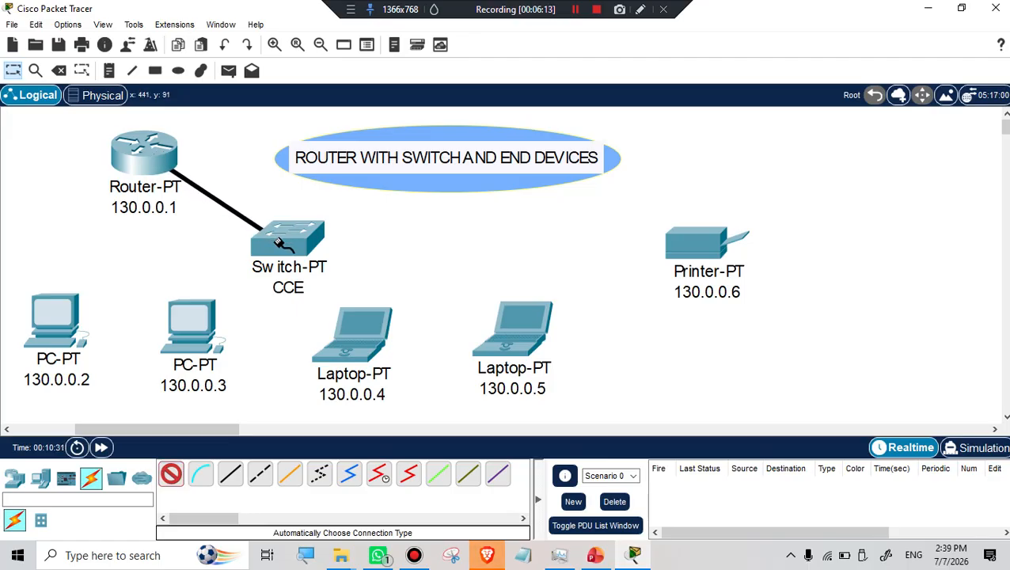
left_click(277, 243)
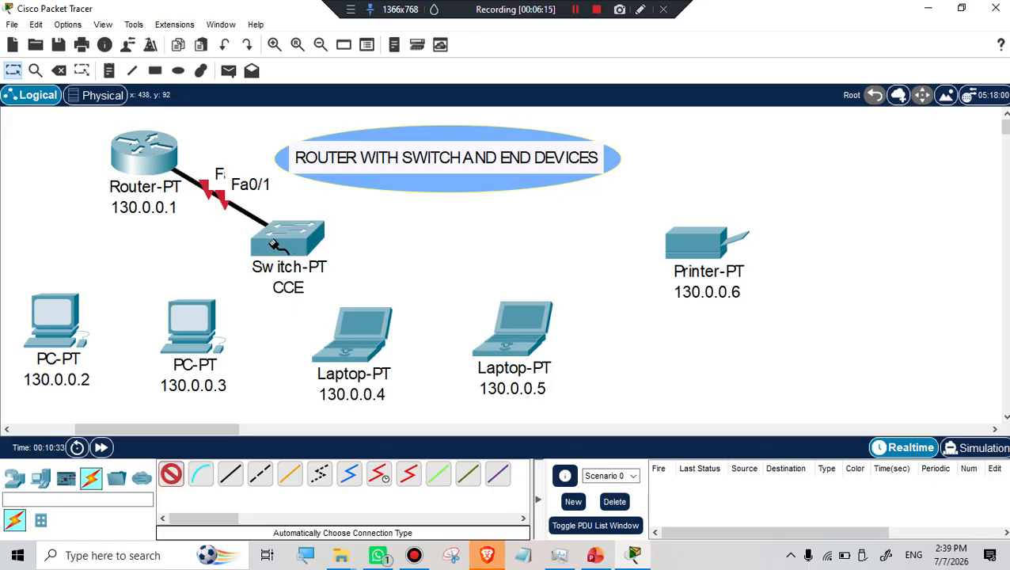
mouse_move(270, 245)
Cable the switch to both PCs and laptop 130.0.0.4, dismissing errors for laptop 130.0.0.5 and printer.
left_click(282, 238)
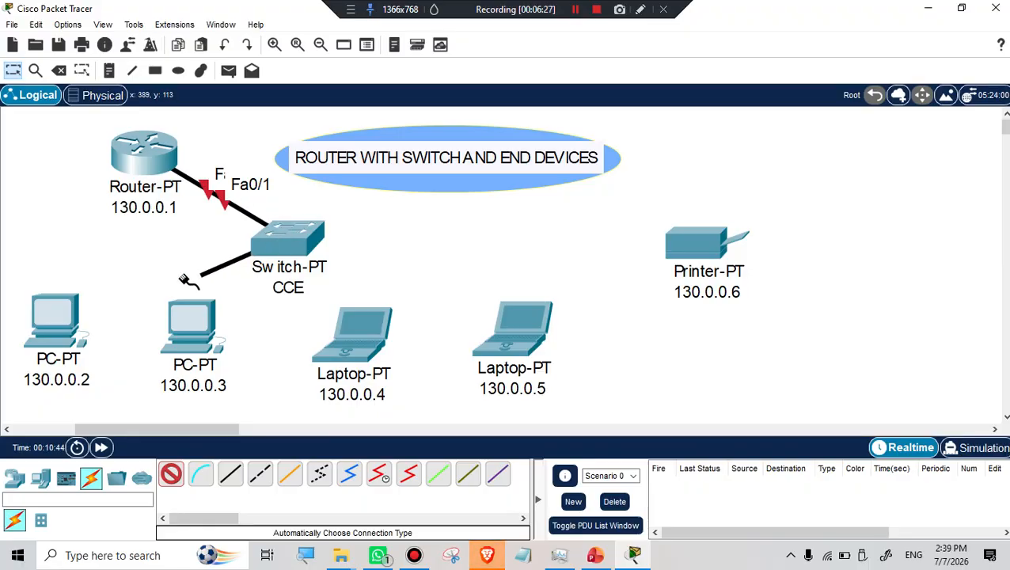
left_click(43, 312)
left_click(287, 242)
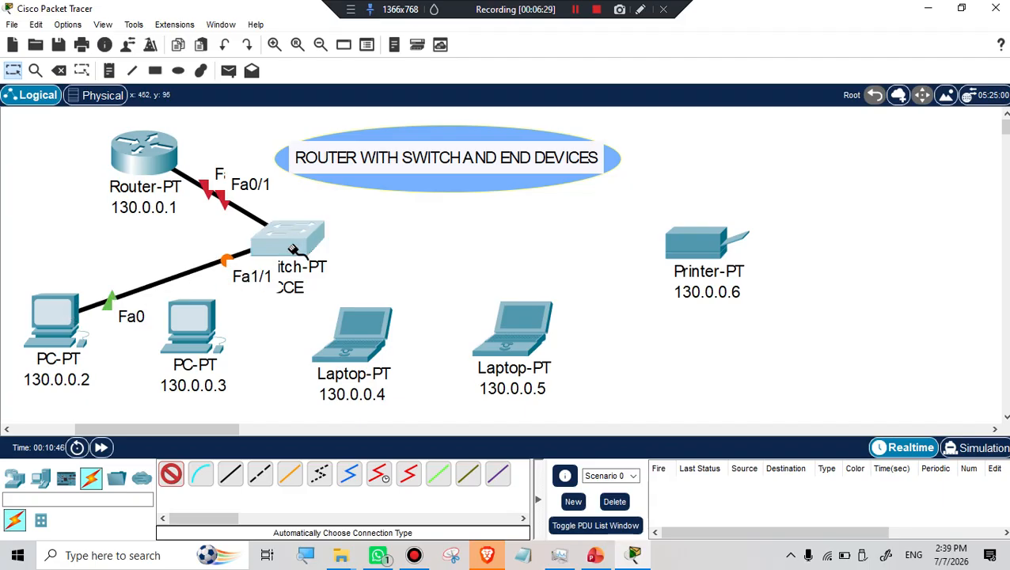
left_click(194, 325)
left_click(285, 242)
left_click(351, 321)
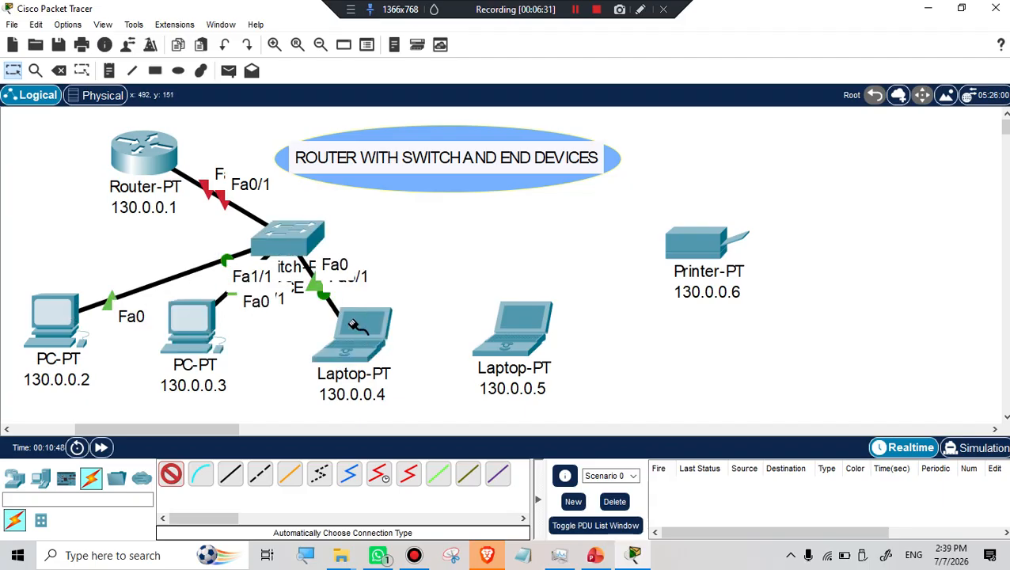
left_click(287, 240)
left_click(513, 329)
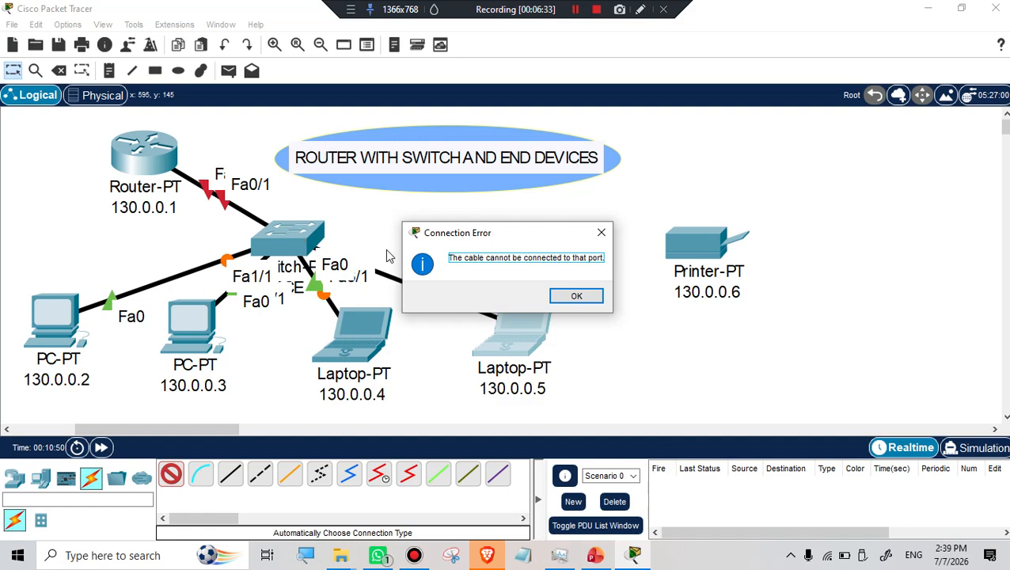
left_click(579, 297)
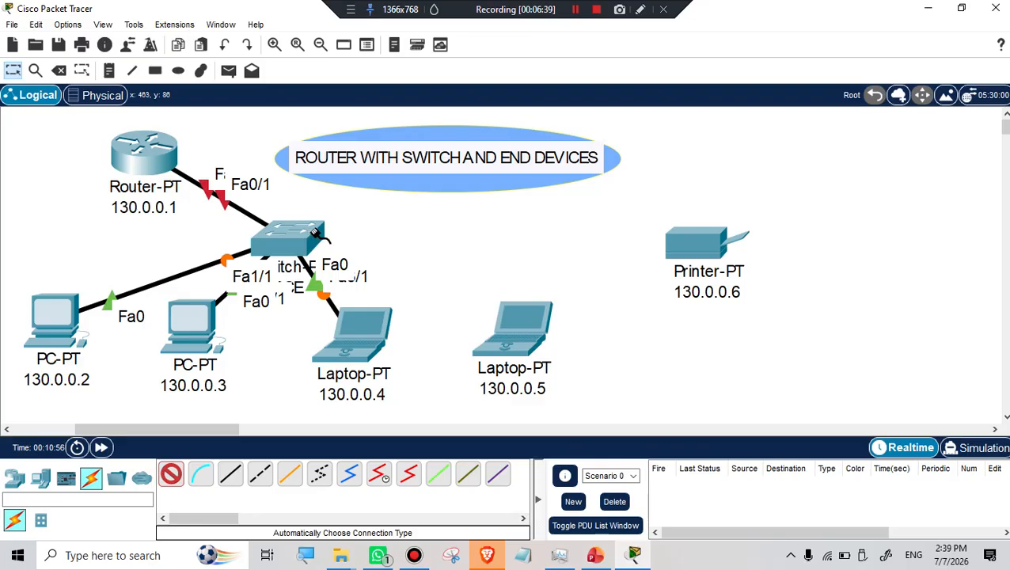
left_click(315, 232)
left_click(752, 236)
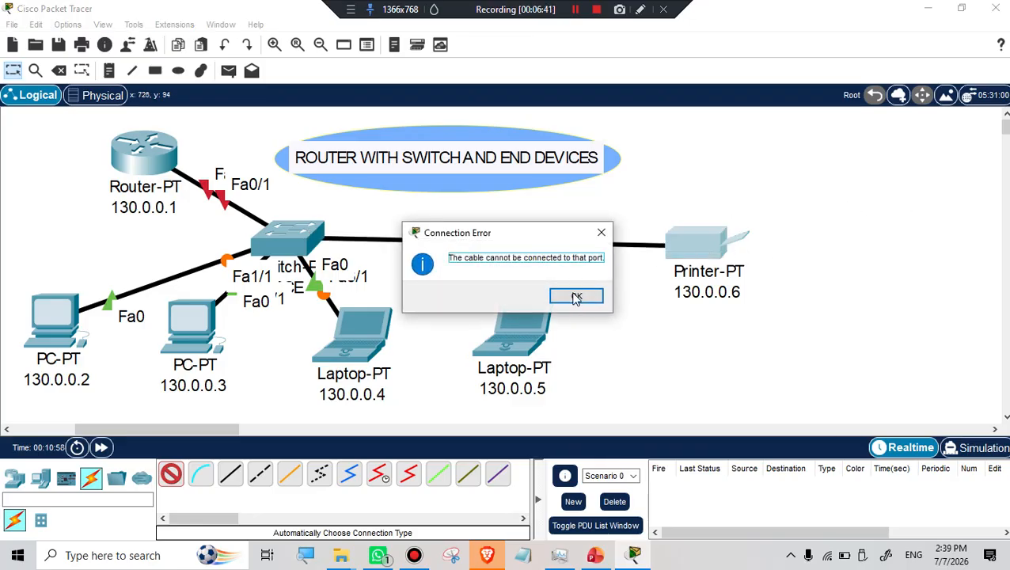
left_click(577, 297)
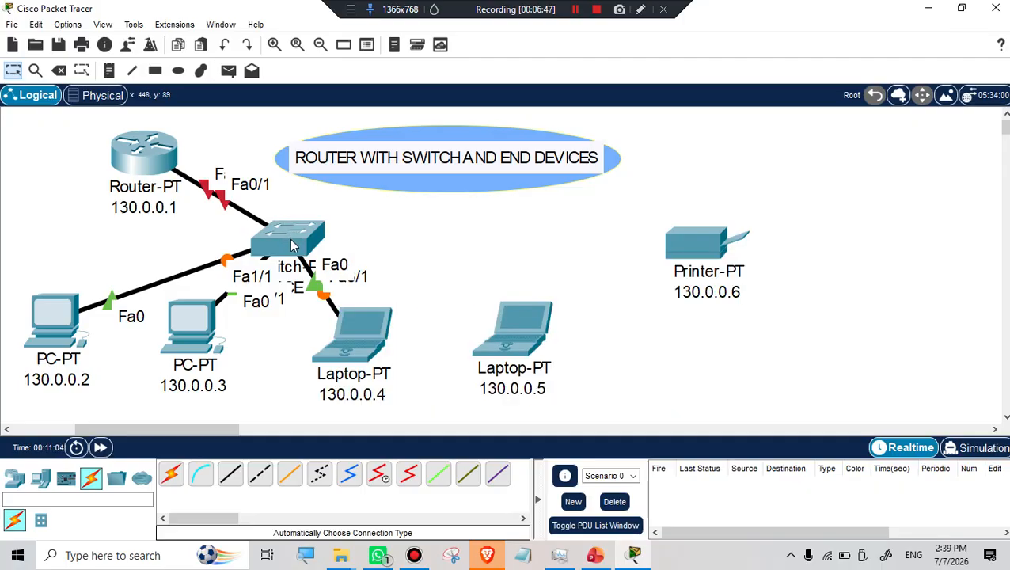
Move laptop 130.0.0.4 up beside the switch and check its Config settings.
left_click_drag(352, 338, 374, 315)
left_click(380, 328)
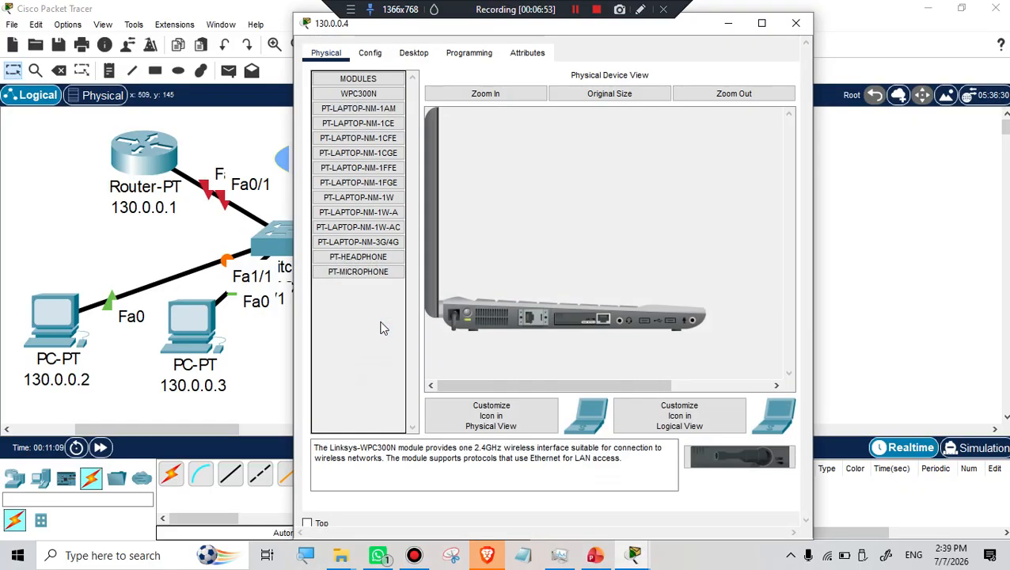
left_click(373, 55)
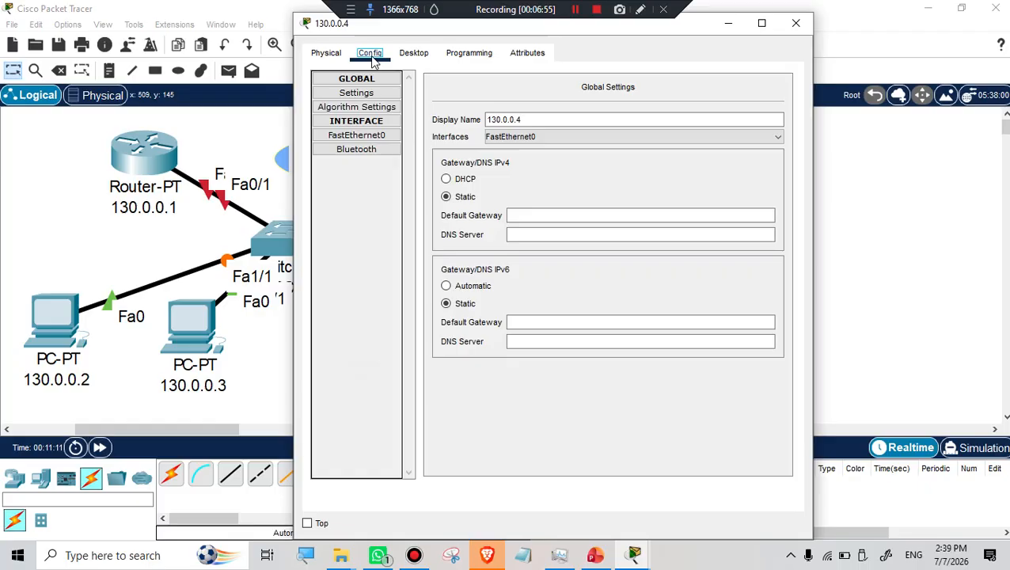
left_click(796, 23)
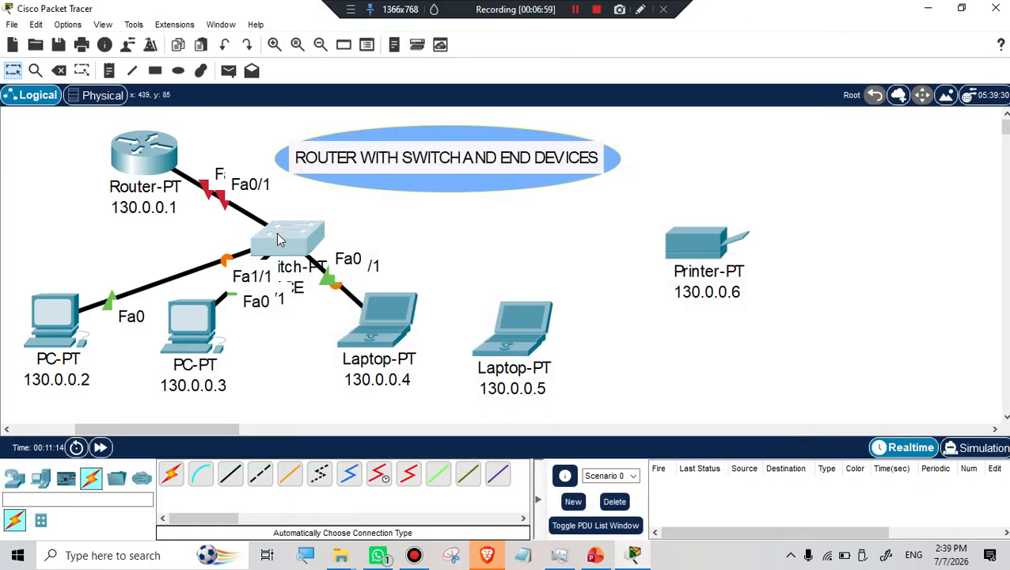
Review the CCE switch's Config settings, then use the Delete tool on the switch.
left_click(278, 238)
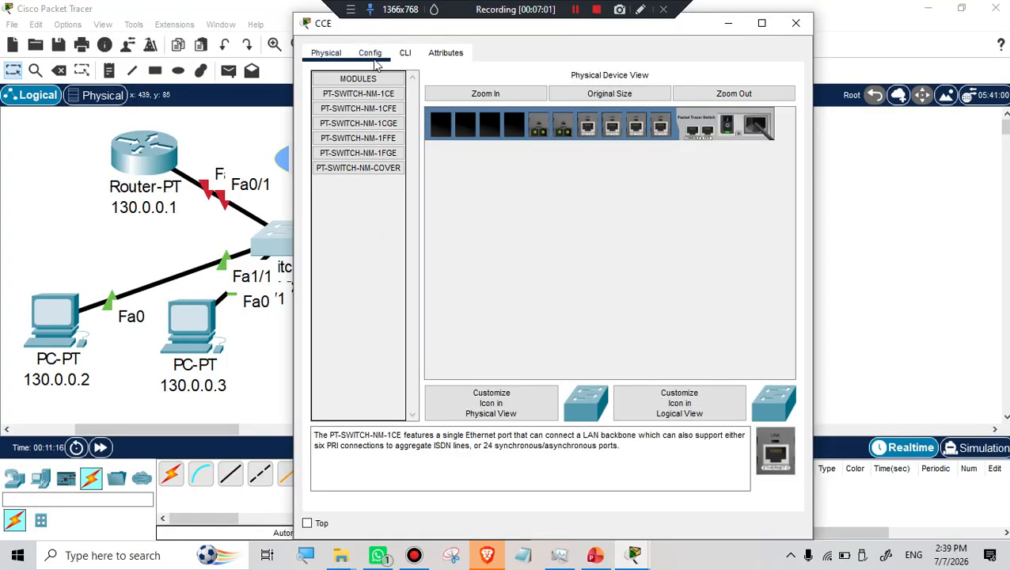
left_click(371, 53)
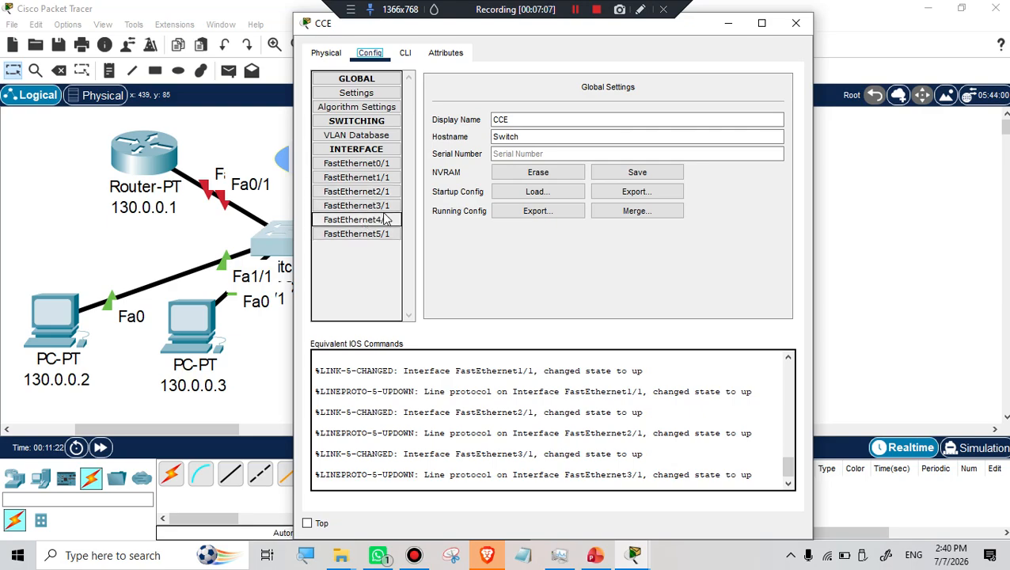
left_click(794, 24)
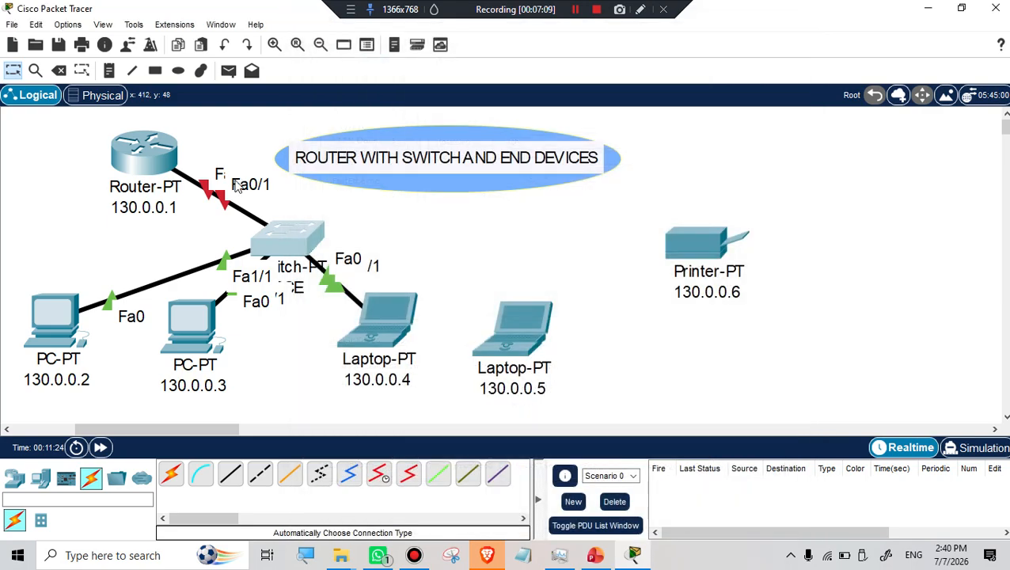
left_click(287, 234)
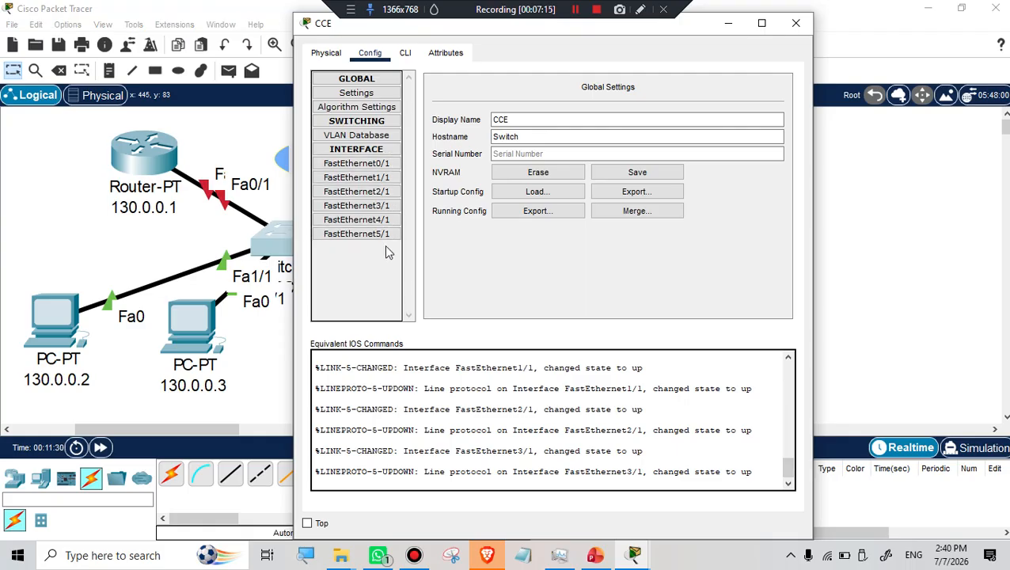
left_click(262, 345)
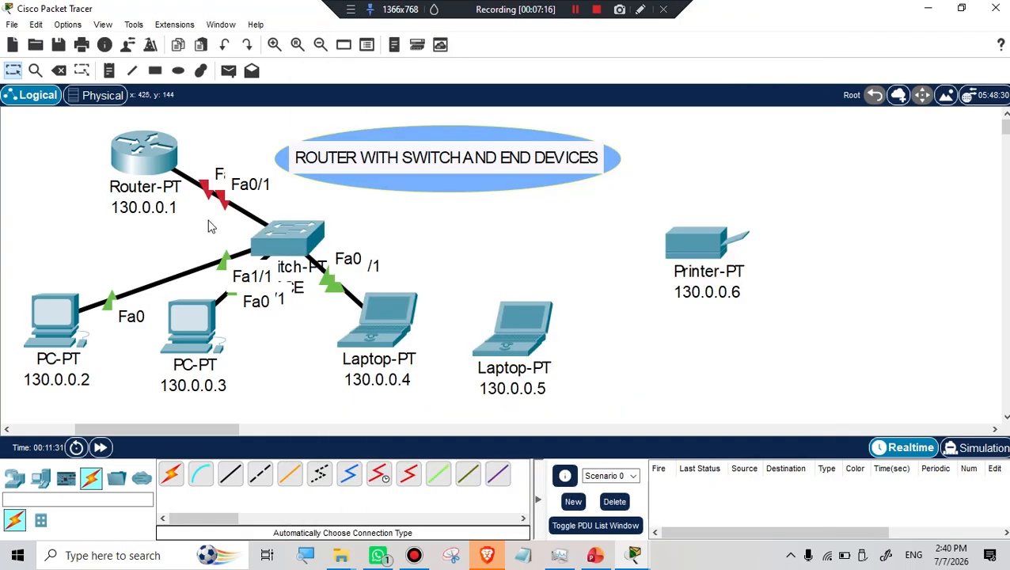
left_click(301, 248)
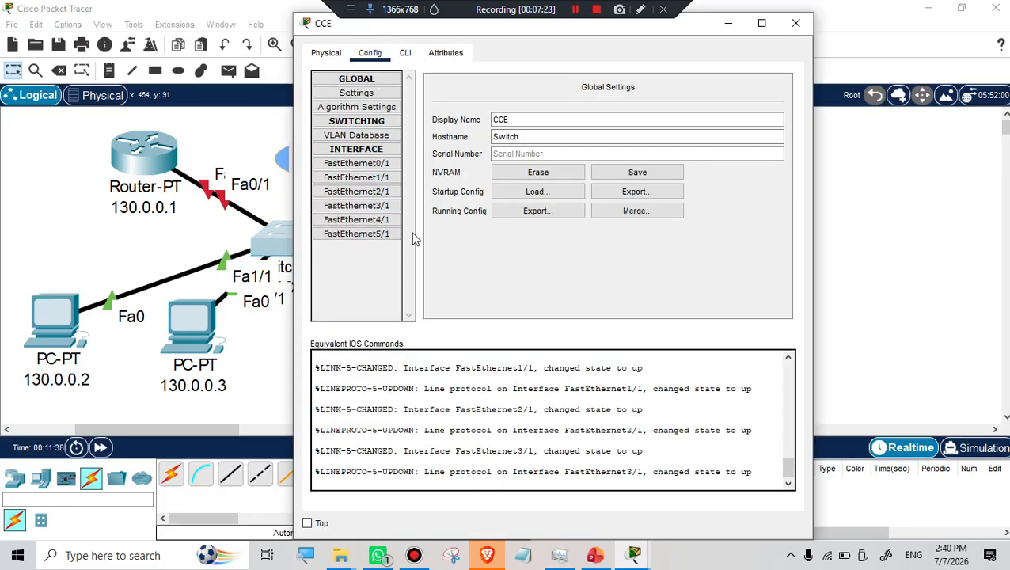
left_click(795, 25)
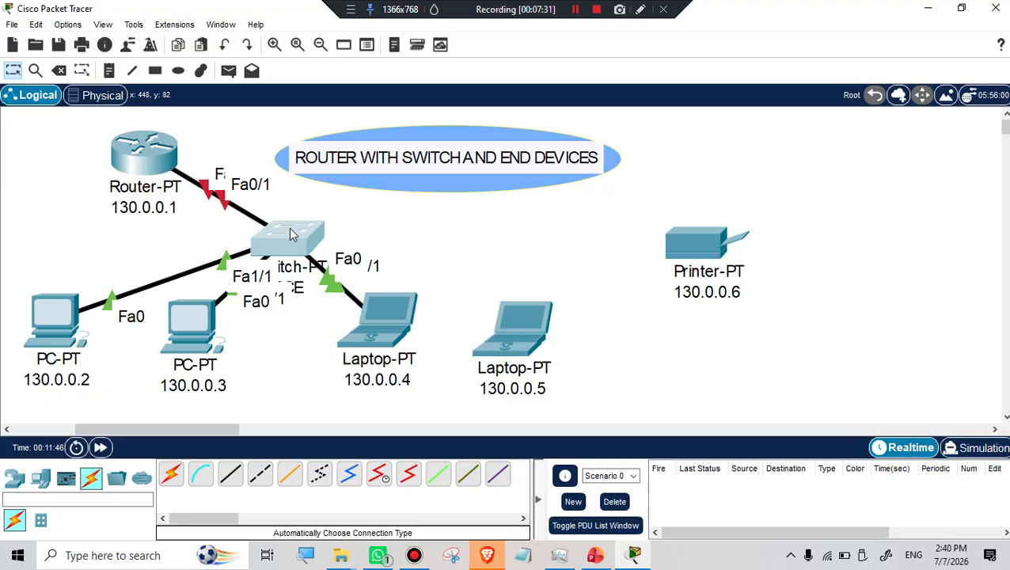
left_click(58, 71)
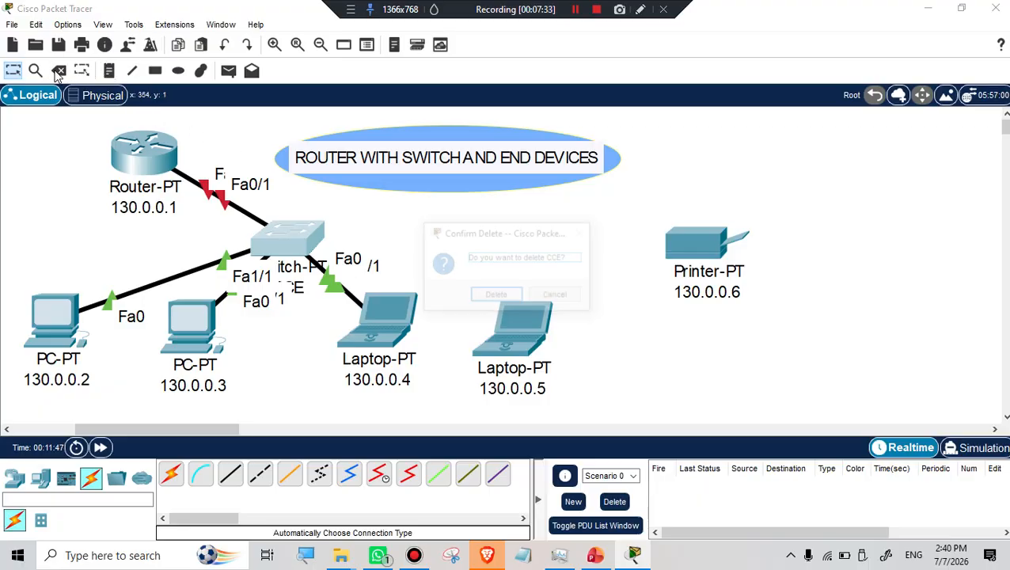
Delete the CCE switch and place a new 2960-24TT, Switch1, below the title, with automatic cabling ready.
left_click(493, 299)
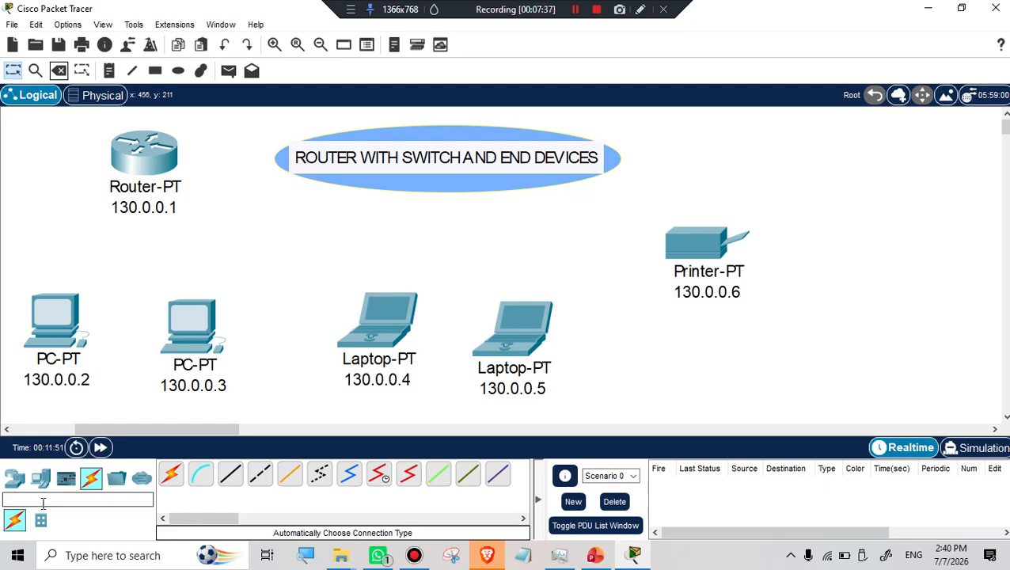
left_click(14, 479)
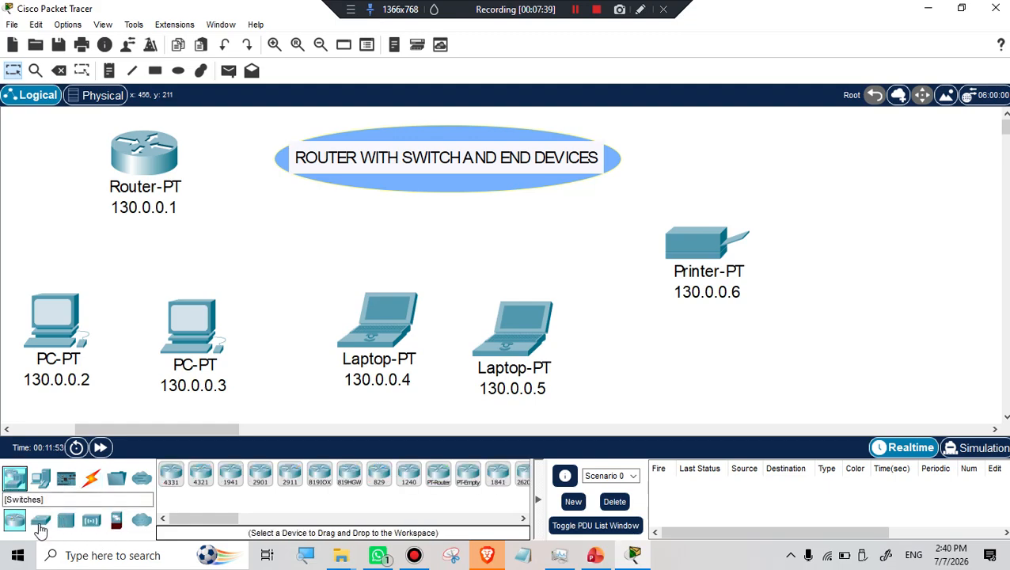
left_click(43, 523)
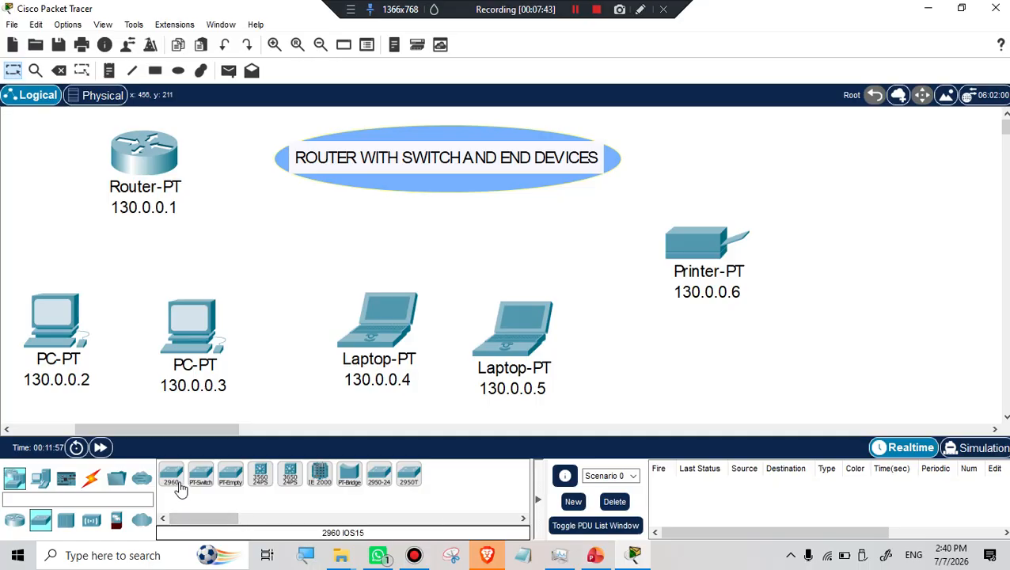
left_click_drag(173, 480, 319, 230)
mouse_move(328, 243)
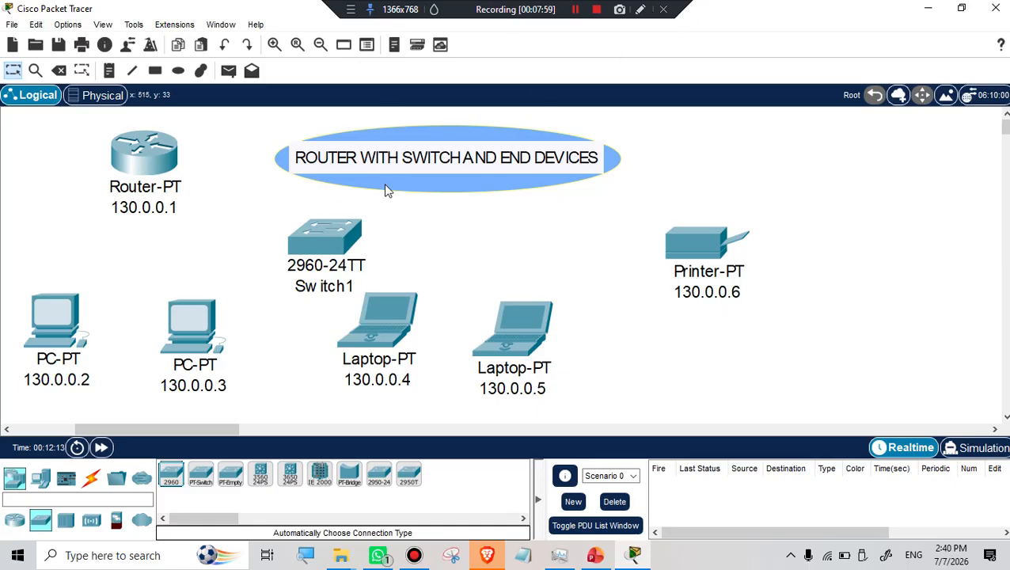
left_click(91, 477)
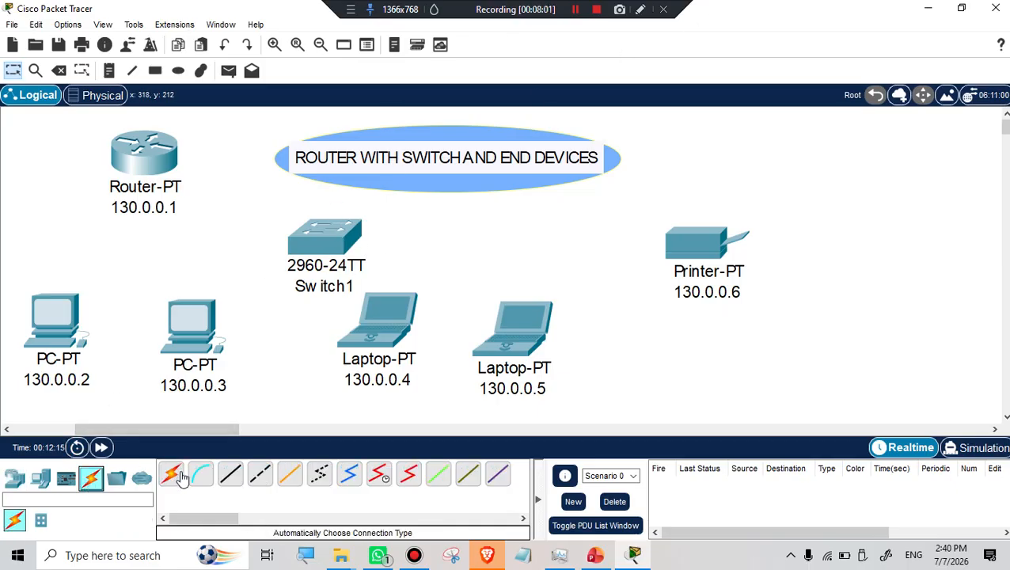
left_click(171, 473)
Cable Switch1 to the router, both PCs, laptops 130.0.0.4 and 130.0.0.5, and printer 130.0.0.6.
left_click(158, 152)
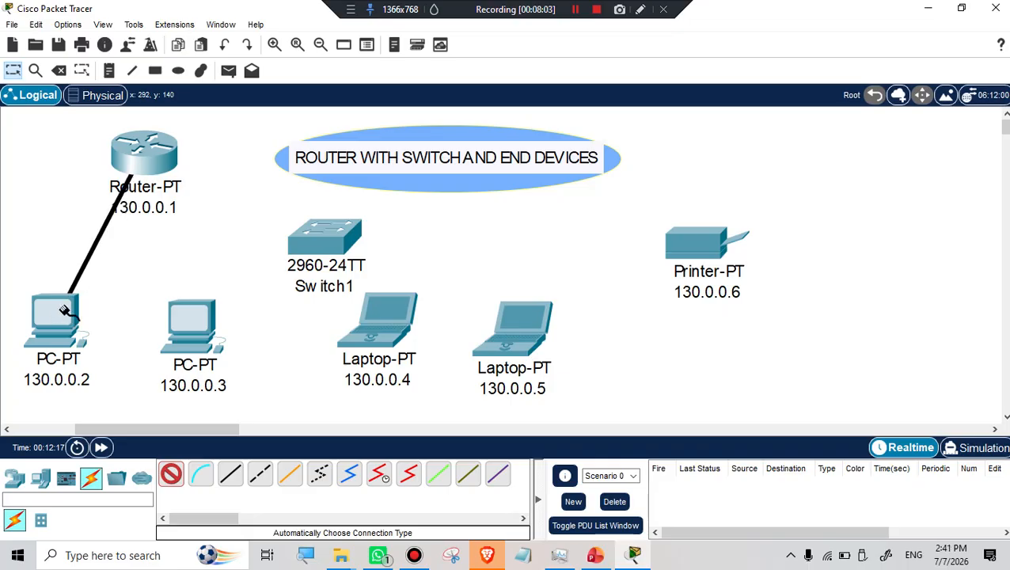
left_click(290, 252)
left_click(290, 248)
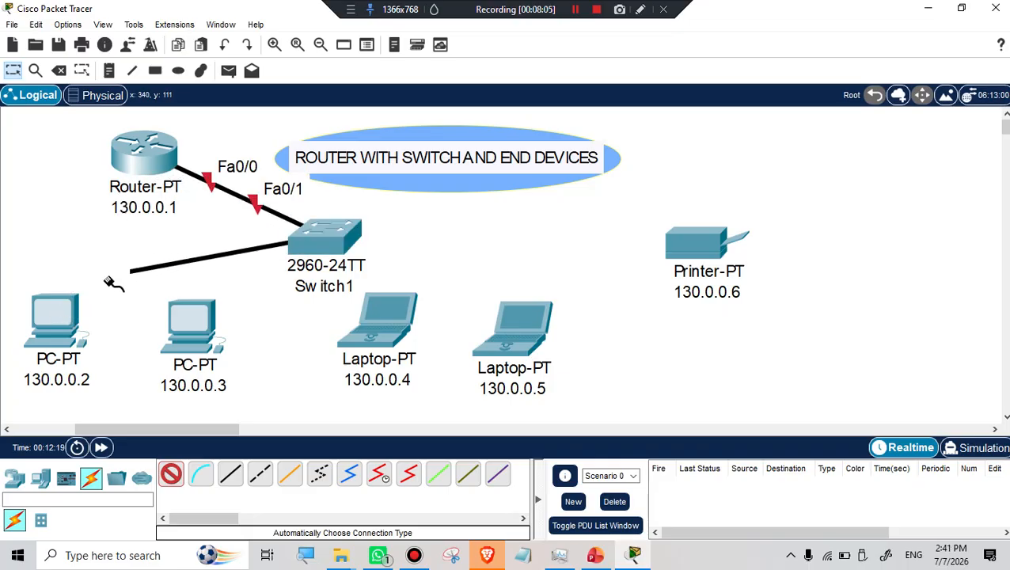
left_click(70, 299)
left_click(324, 237)
left_click(191, 323)
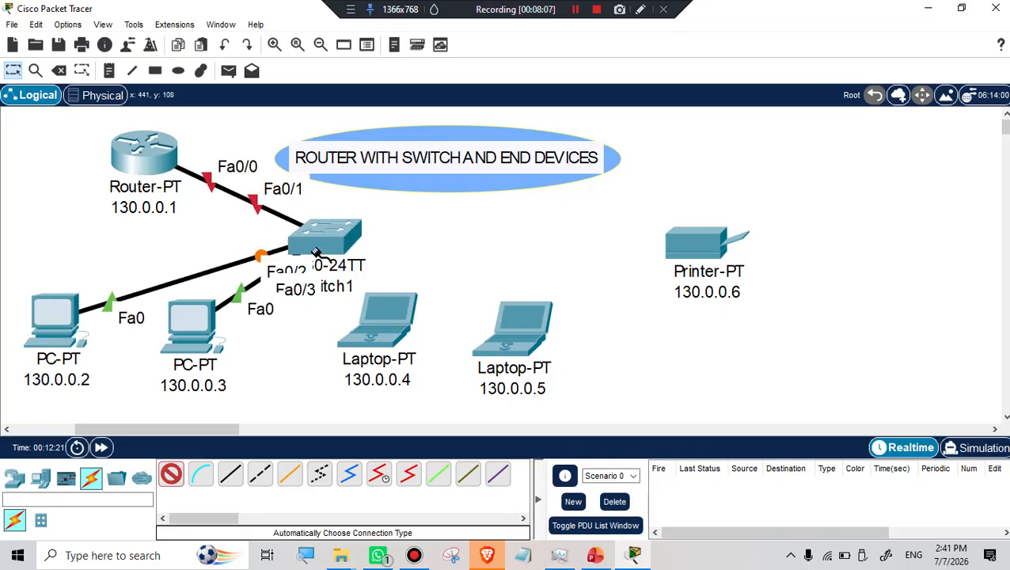
left_click(325, 258)
left_click(384, 320)
left_click(339, 238)
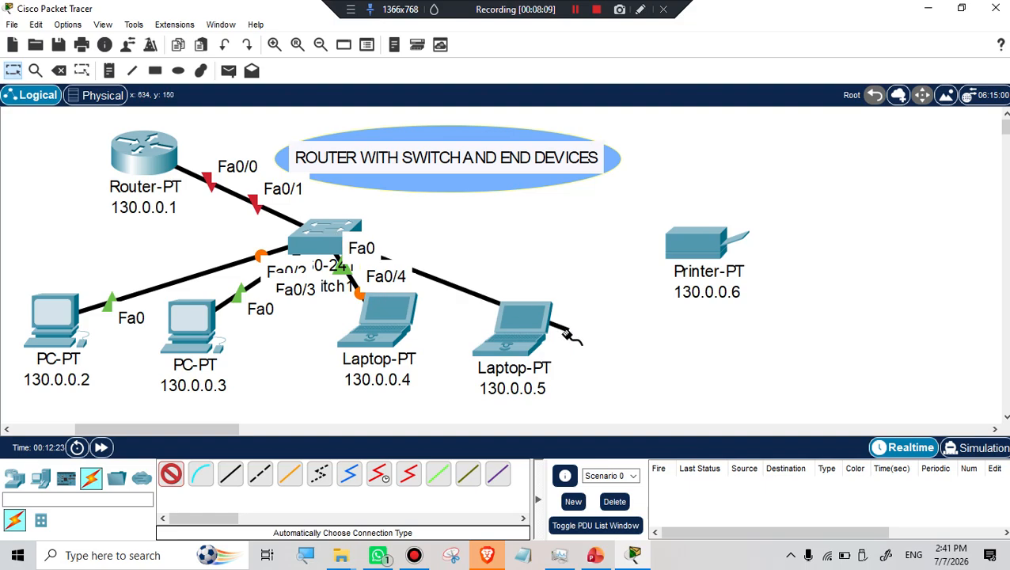
left_click(538, 339)
left_click(334, 239)
left_click(689, 246)
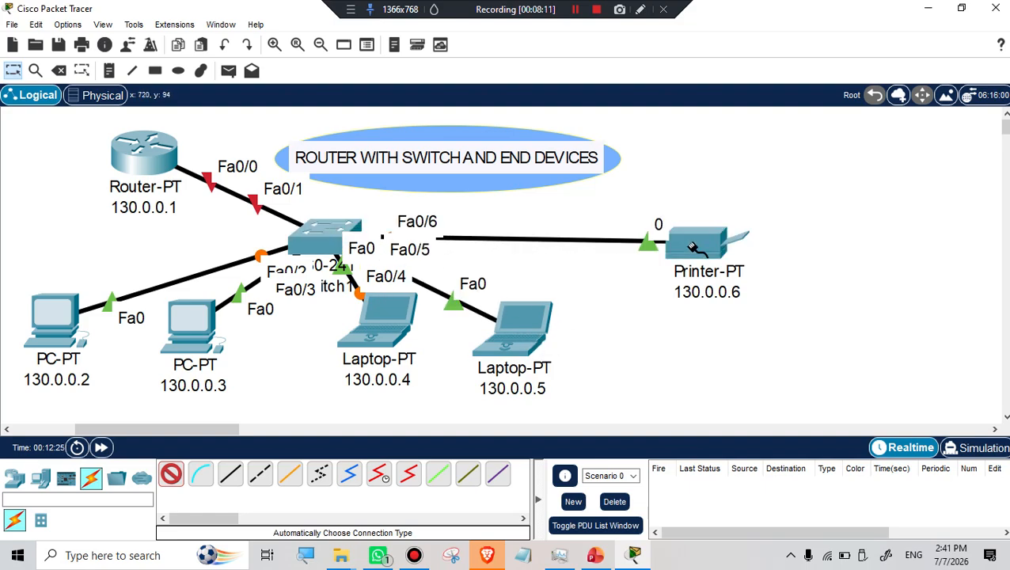
Tidy the layout by repositioning the switch, router, PC 130.0.0.3 and both laptops.
key("Escape")
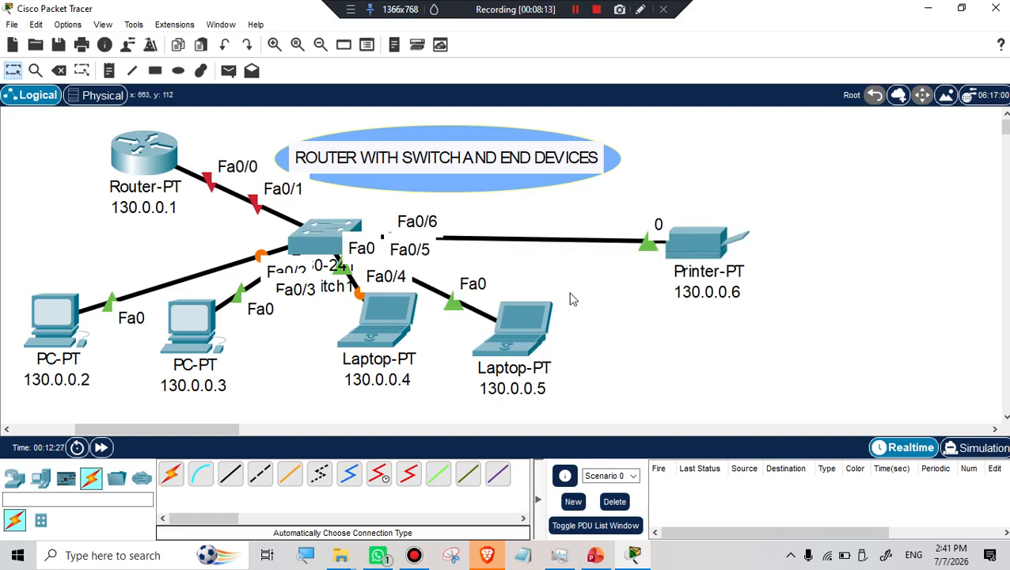
left_click_drag(309, 246, 332, 222)
left_click_drag(202, 333, 244, 351)
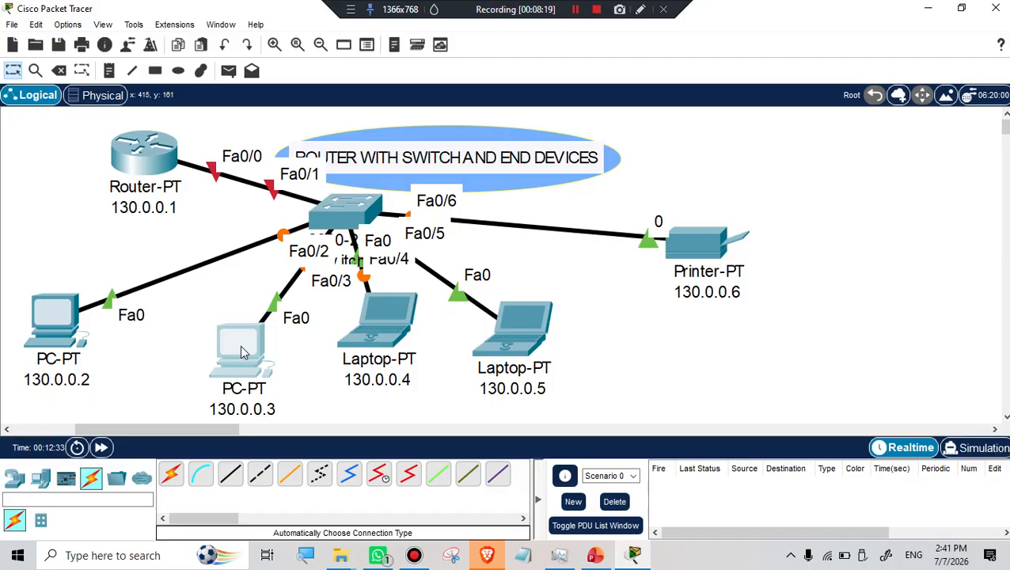
left_click_drag(161, 156, 113, 159)
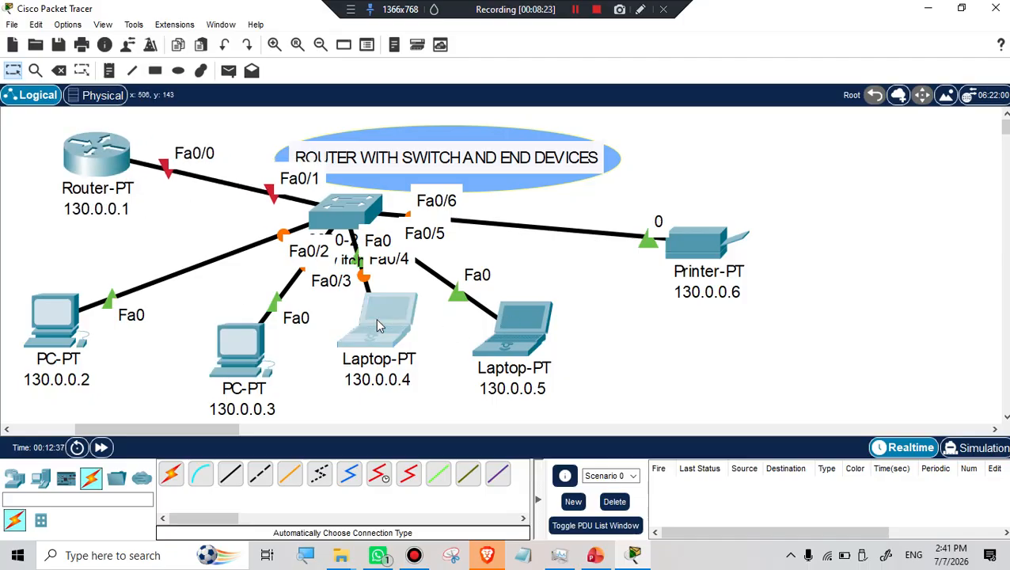
left_click_drag(376, 318, 380, 333)
left_click_drag(253, 349, 247, 335)
left_click_drag(530, 337, 576, 334)
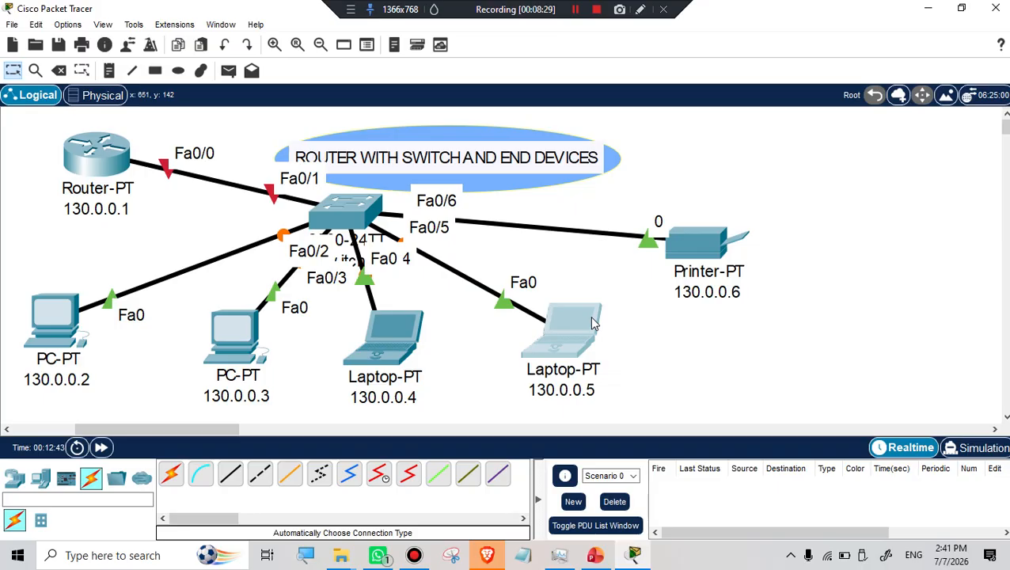
mouse_move(595, 323)
left_click(67, 24)
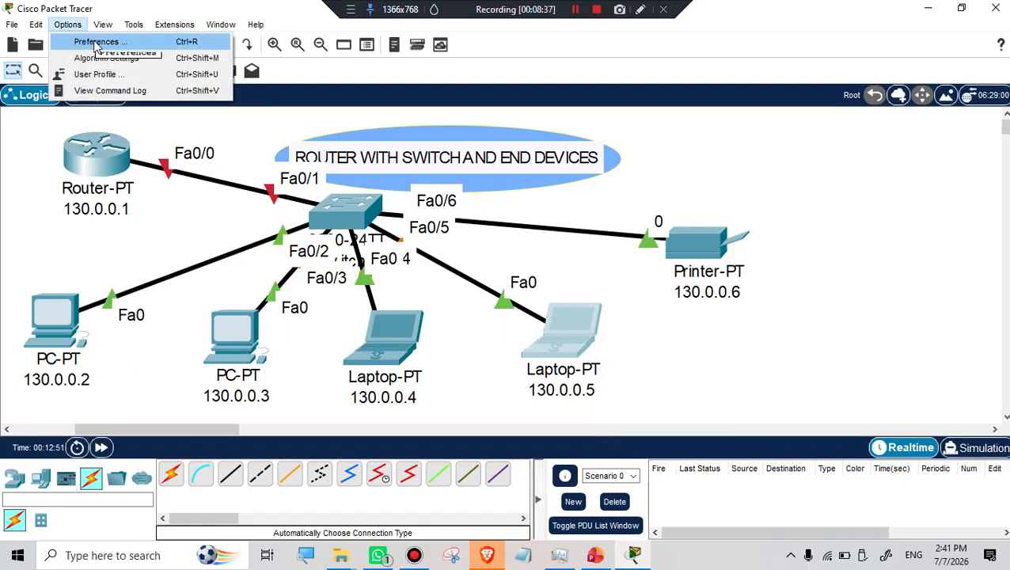
left_click(95, 42)
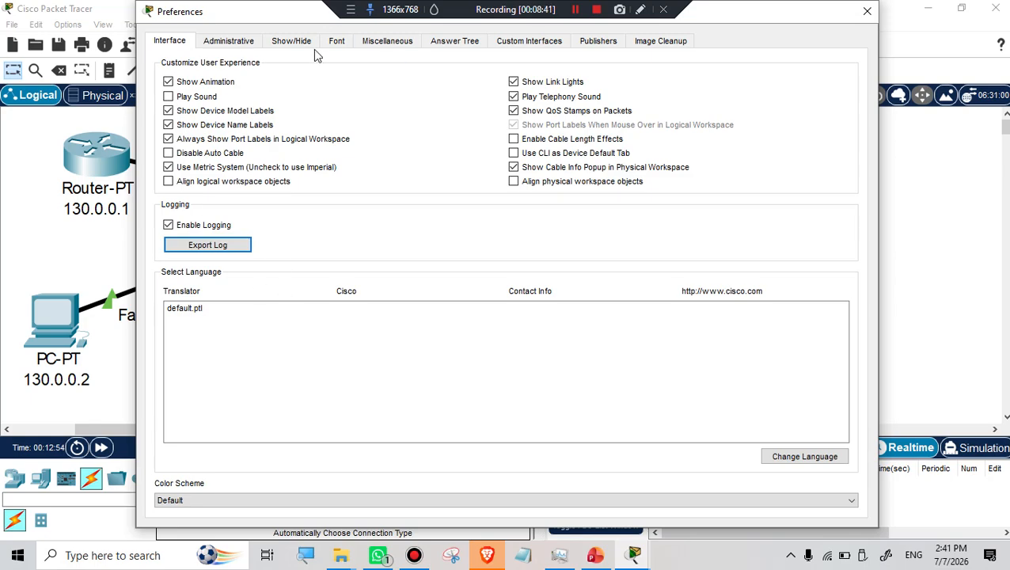
left_click(168, 139)
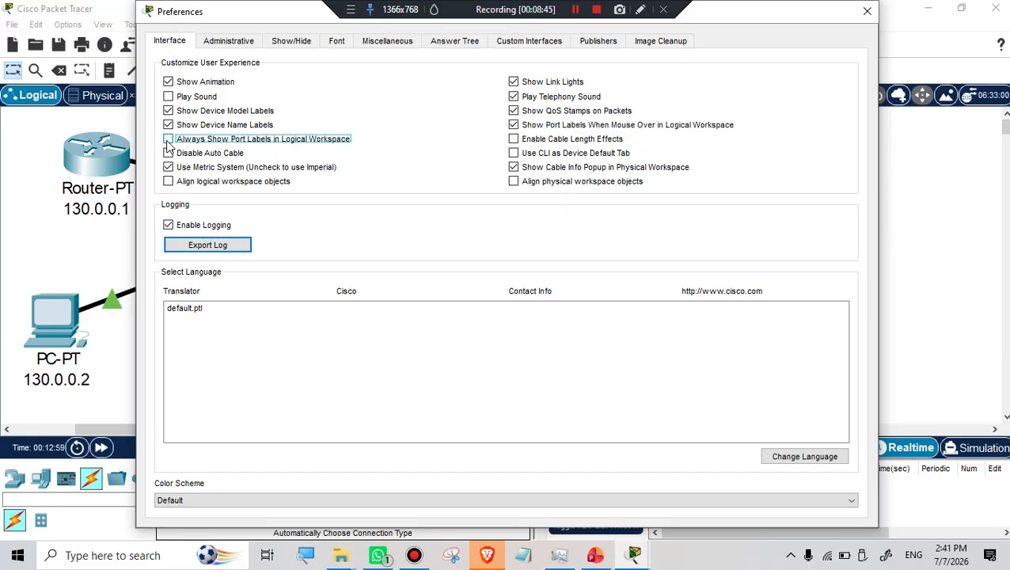
left_click(866, 18)
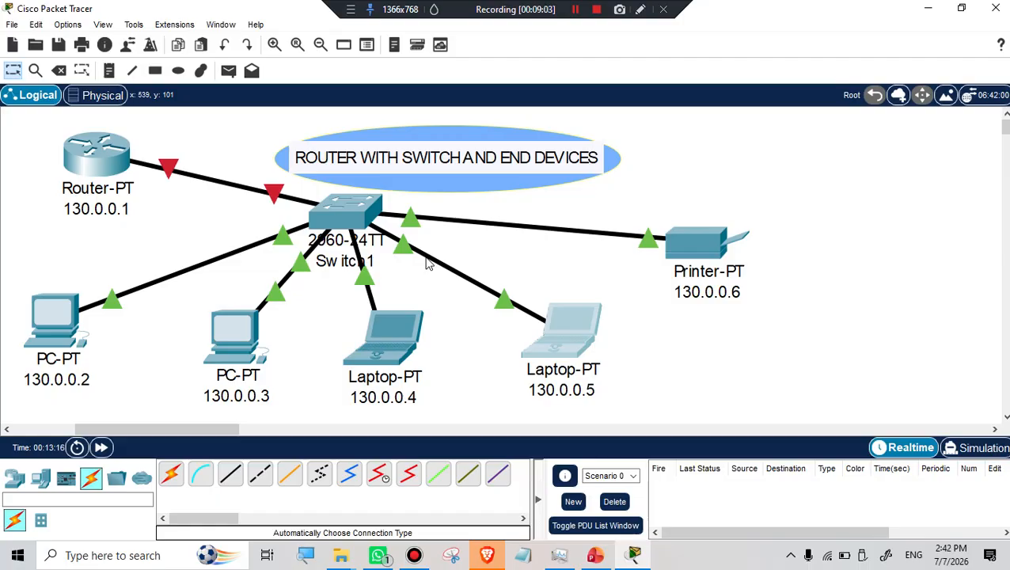
left_click(71, 25)
left_click(86, 44)
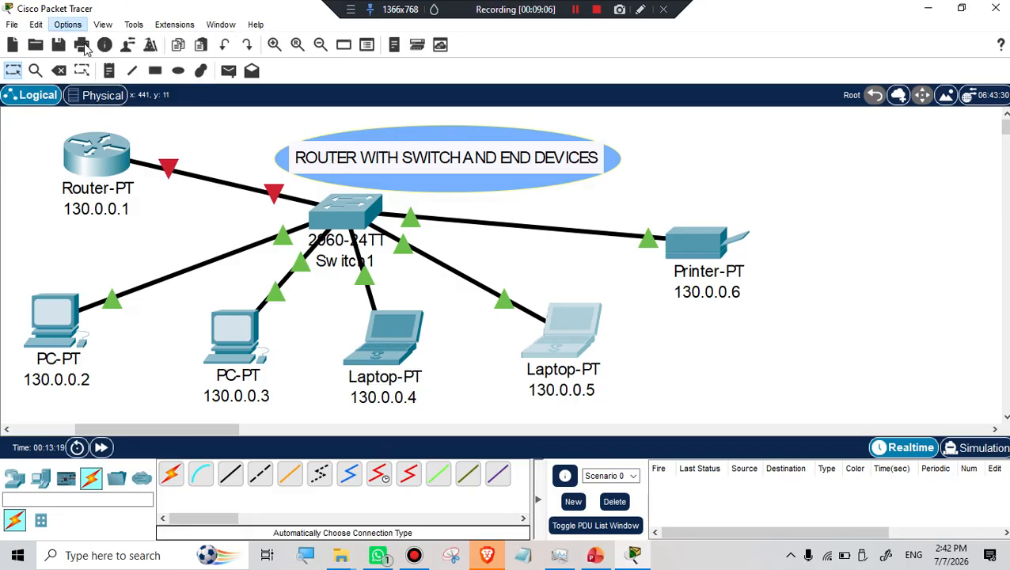
left_click(168, 140)
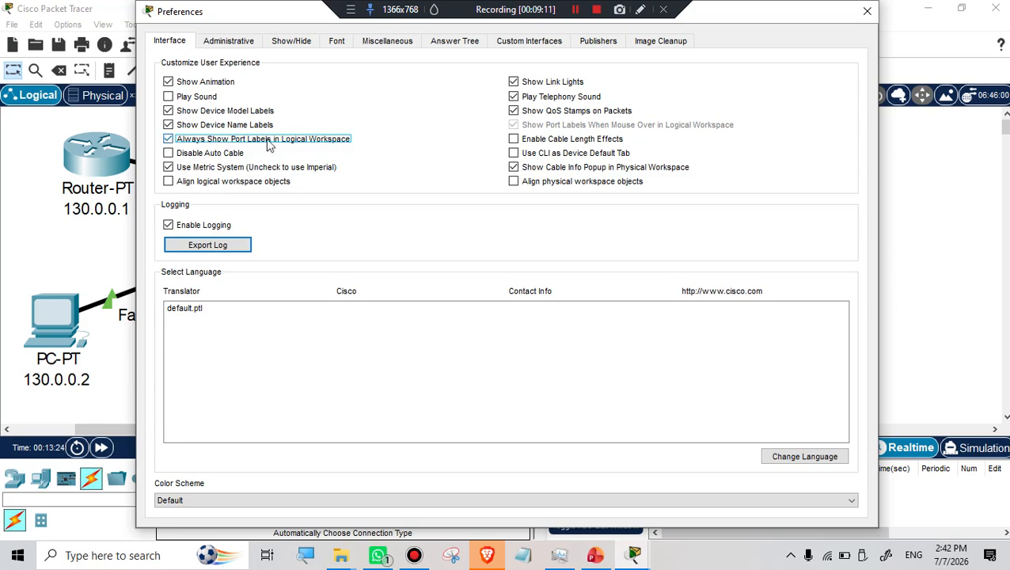
left_click(868, 12)
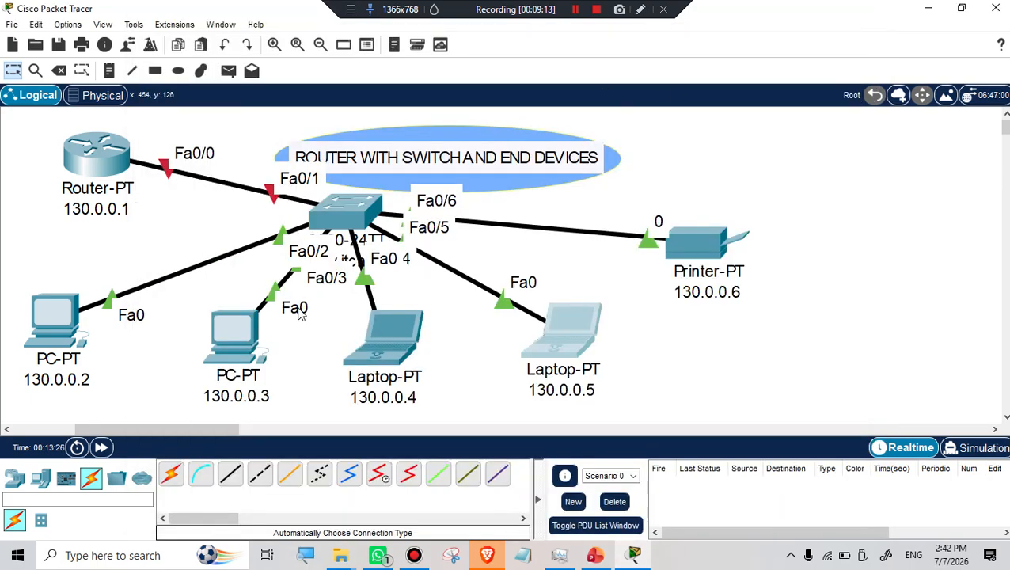
Nudge the router up-left and select PC 130.0.0.2's name label text for editing.
mouse_move(353, 261)
mouse_move(109, 164)
left_mouse_down()
mouse_move(86, 162)
mouse_move(111, 158)
left_mouse_up()
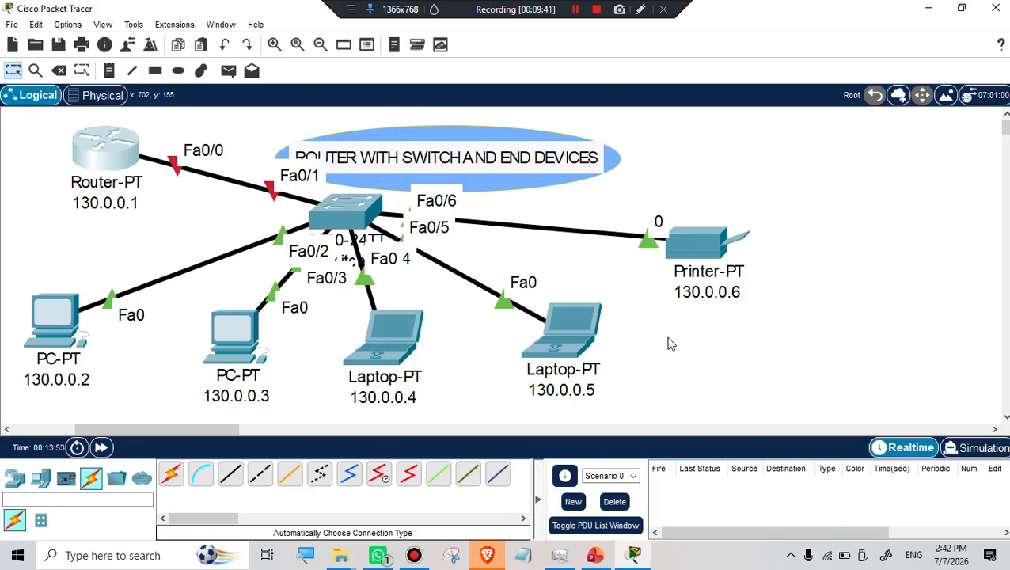
left_click(71, 381)
left_click_drag(93, 378, 19, 380)
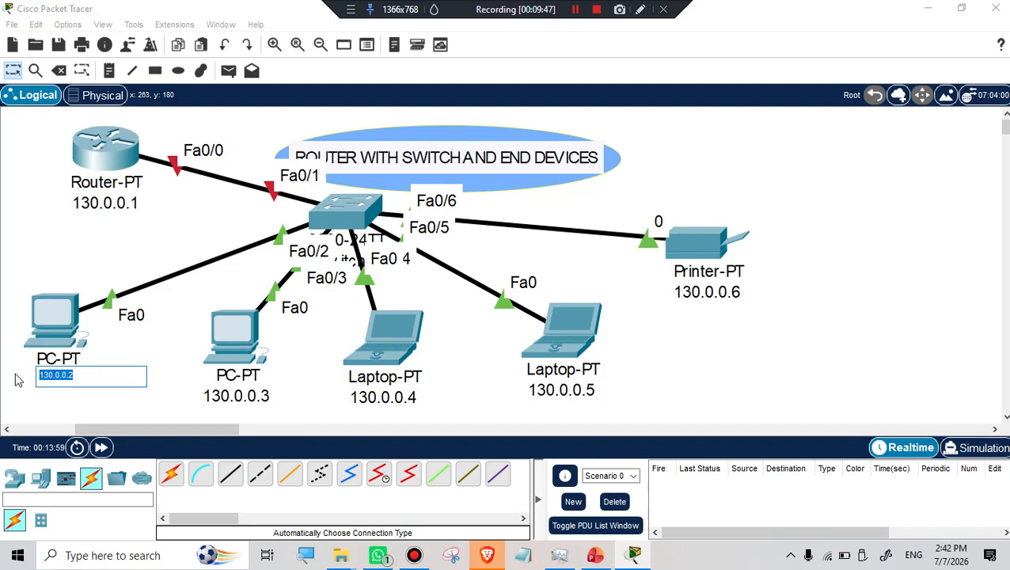
Give PC 130.0.0.2 static IPv4 address 130.0.0.2 with subnet mask 255.255.0.0.
left_click(56, 318)
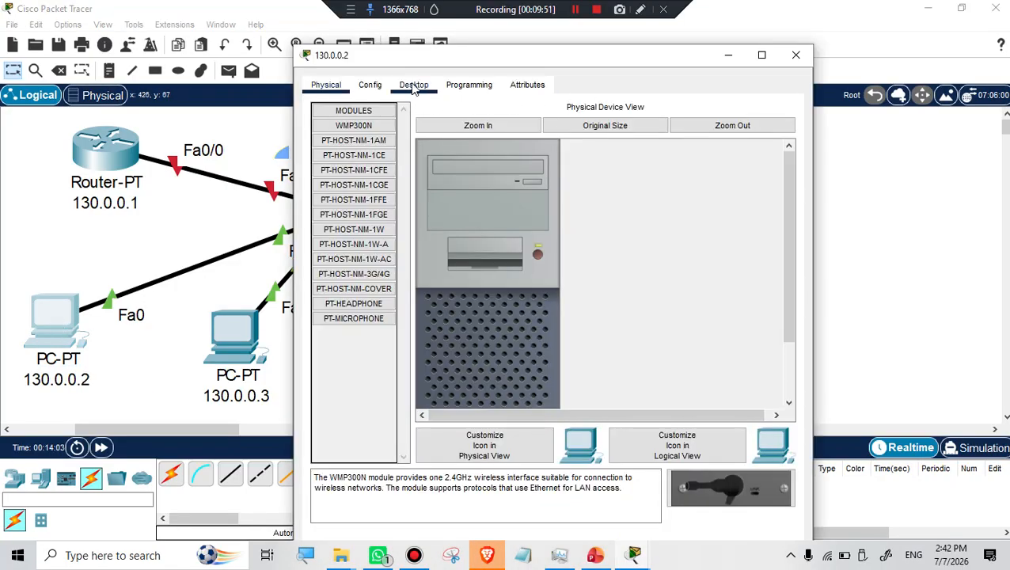
left_click(414, 84)
left_click(337, 163)
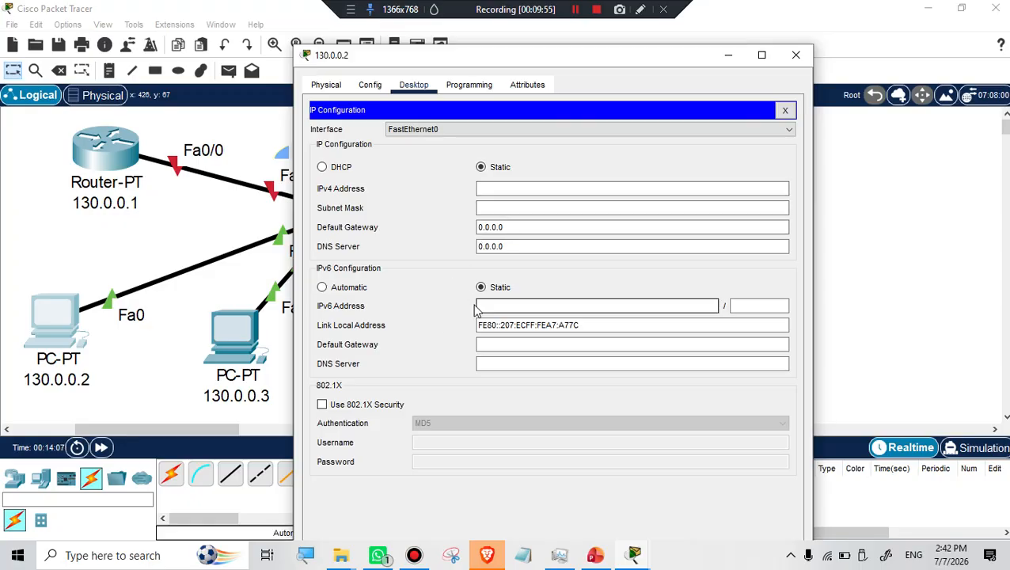
left_click(487, 188)
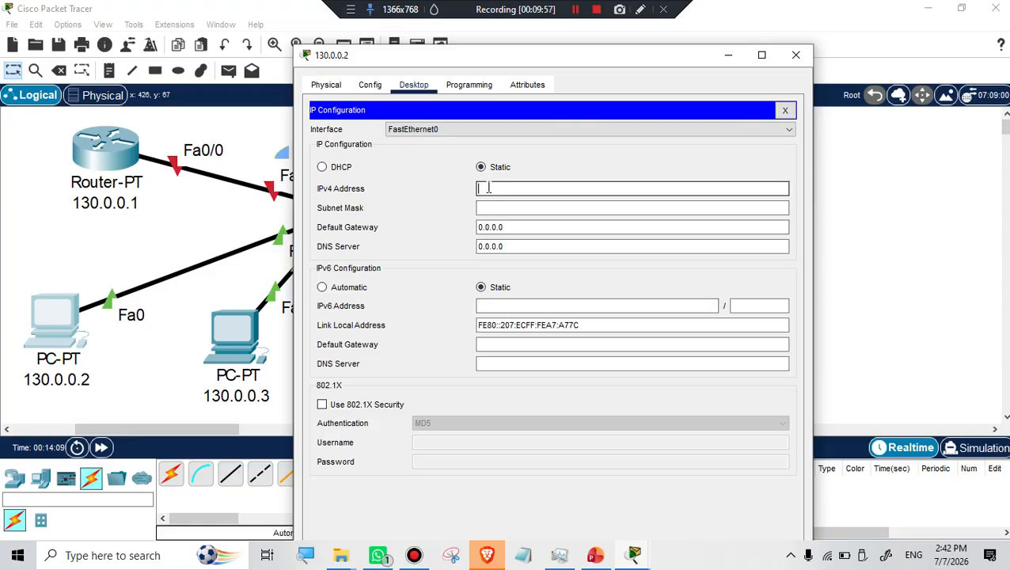
type("130.0.0.2")
left_click(491, 205)
left_click(522, 230)
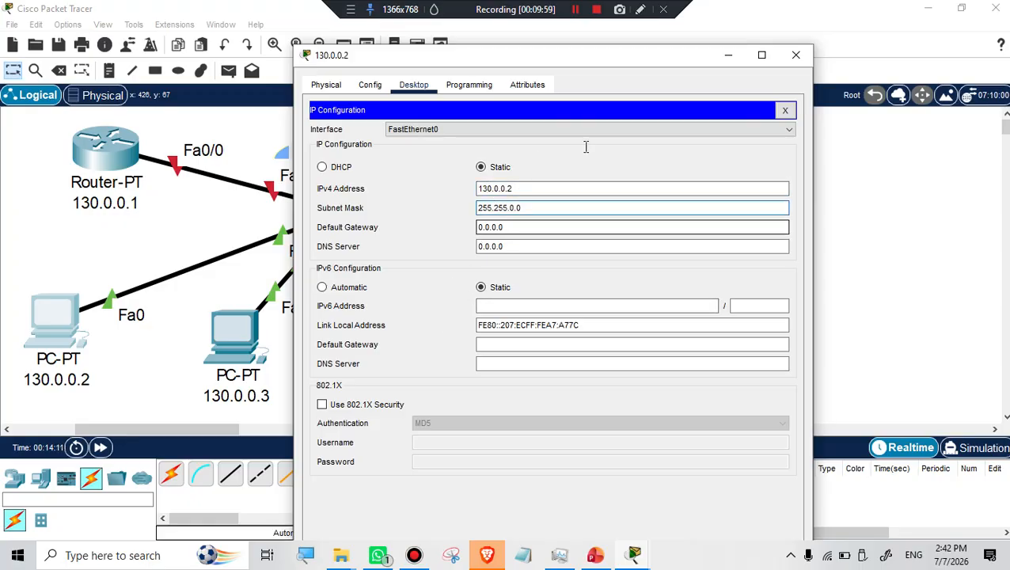
left_click(796, 55)
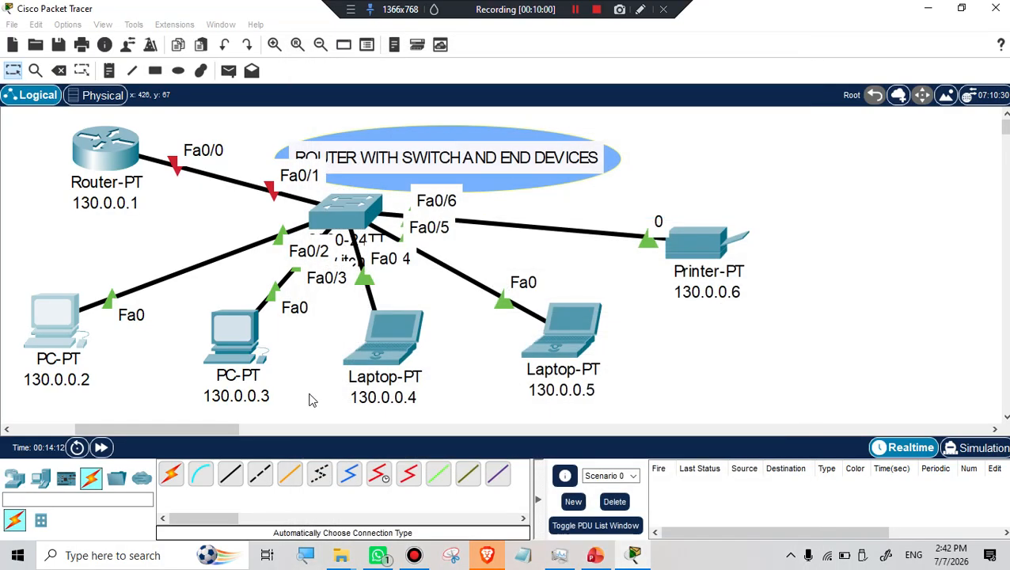
Give PC 130.0.0.3 static IPv4 address 130.0.0.3 with subnet mask 255.255.0.0.
double_click(264, 390)
left_click_drag(263, 390, 207, 400)
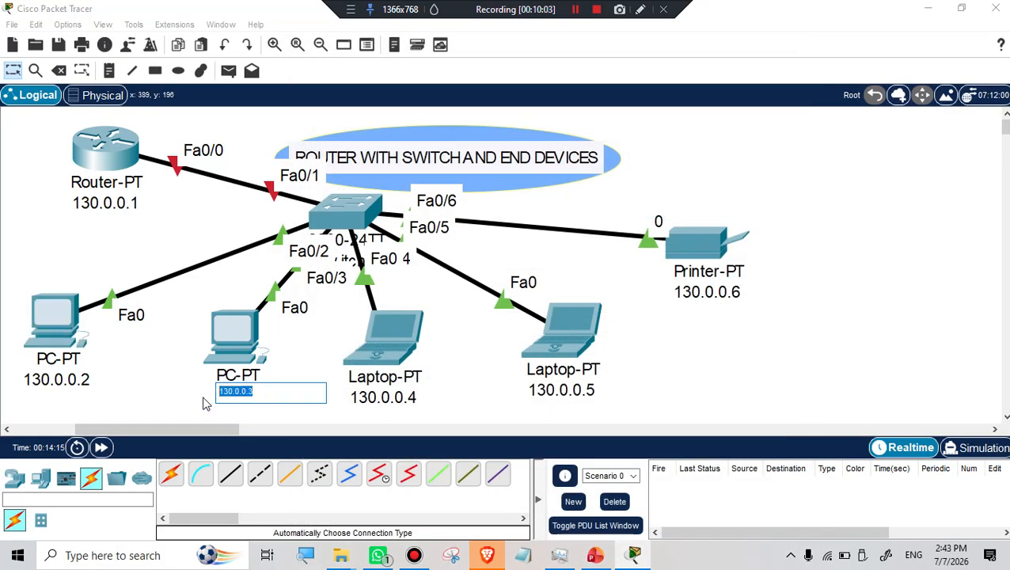
left_click(248, 329)
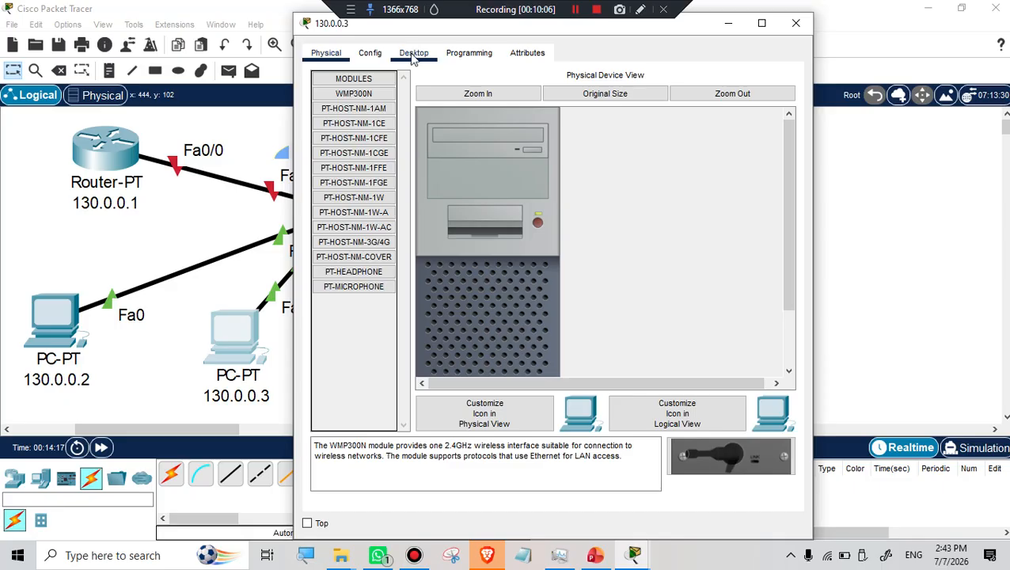
left_click(412, 53)
left_click(382, 95)
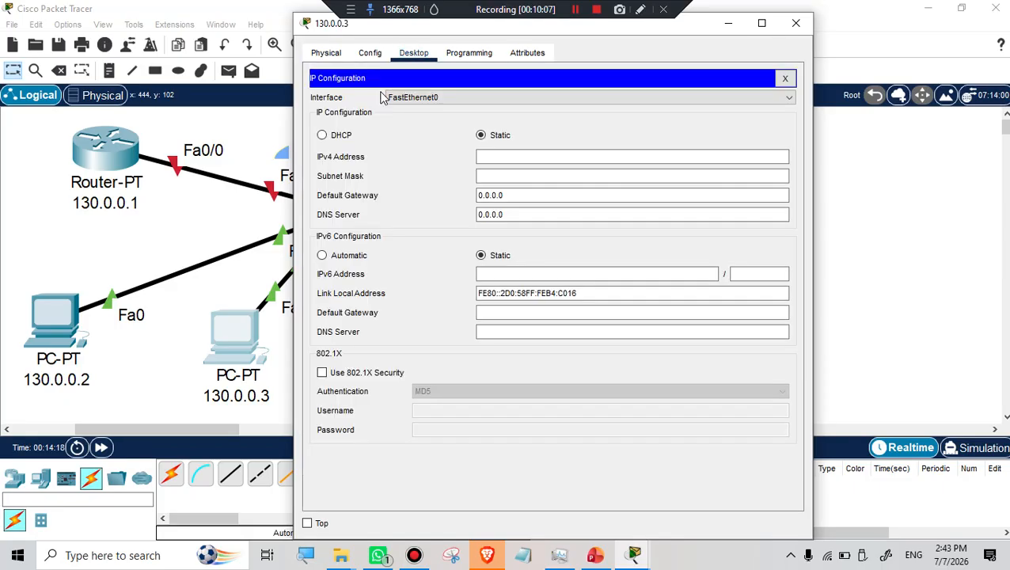
left_click(501, 155)
type("130.0.0.3")
left_click(493, 176)
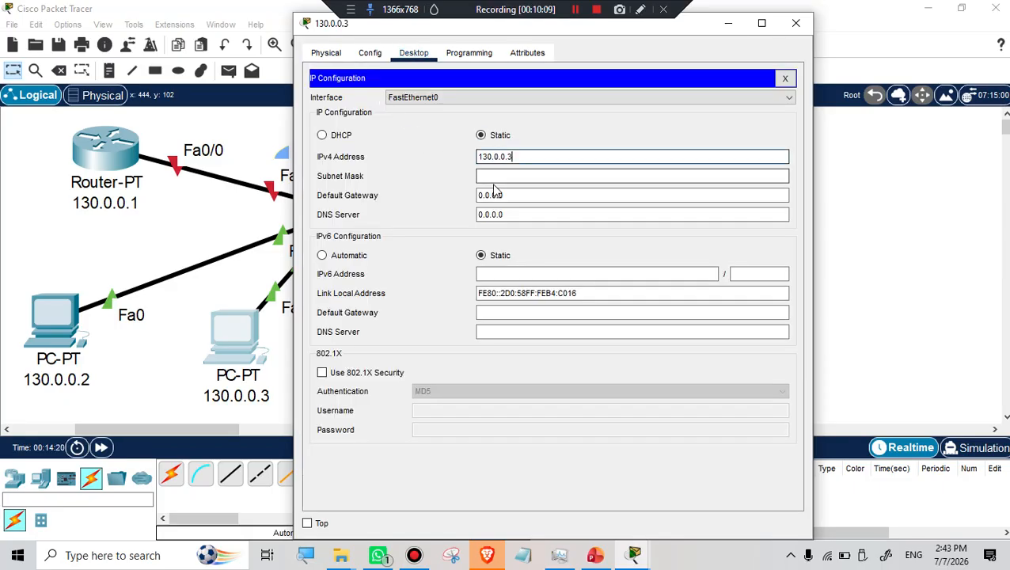
left_click(797, 24)
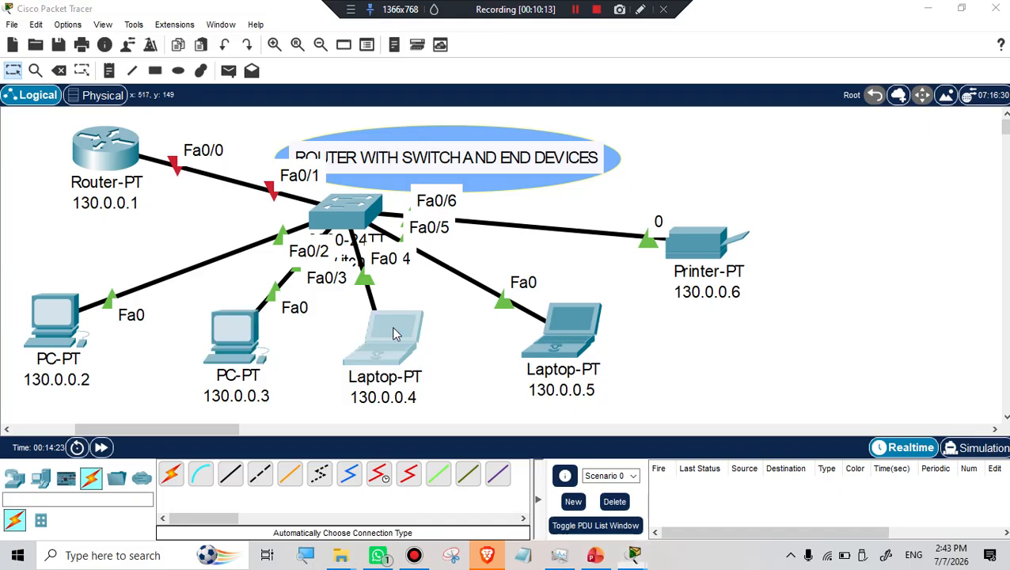
Enter IPv4 address 130.0.0.34 on laptop 130.0.0.4 with default mask 255.255.0.0.
left_click(396, 333)
left_click(376, 113)
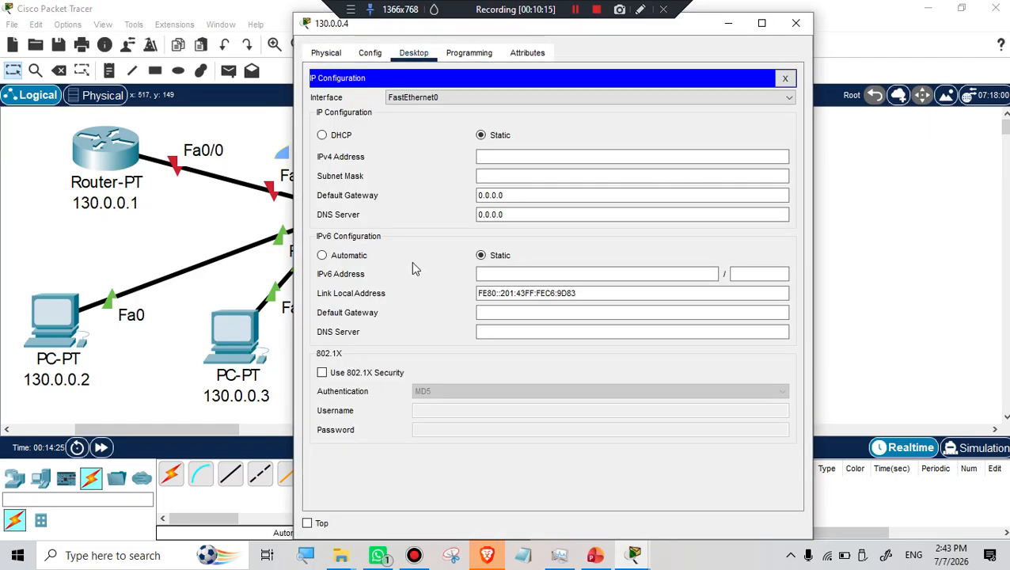
left_click(491, 157)
type("130.0.0.")
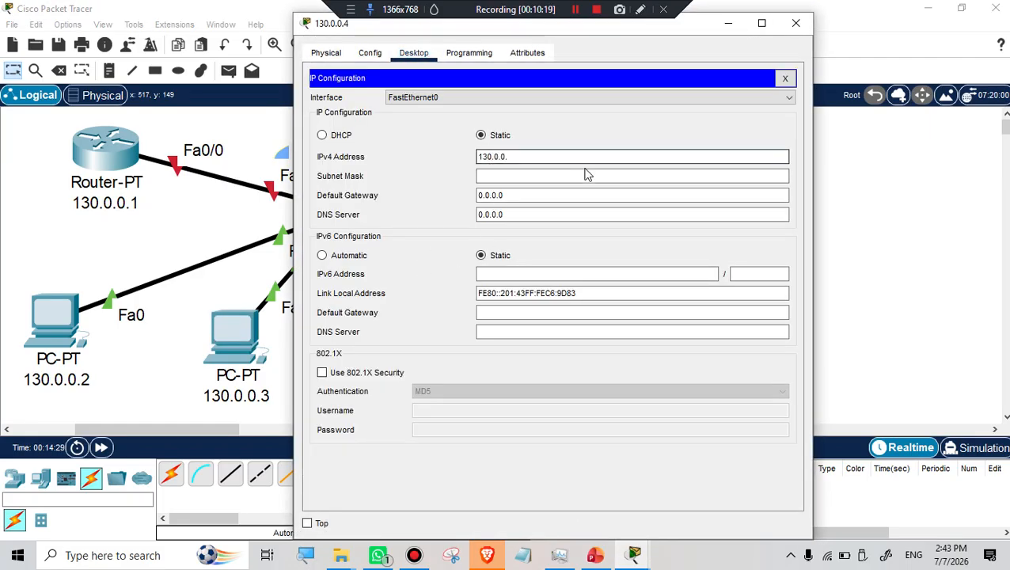
type("34")
left_click(514, 174)
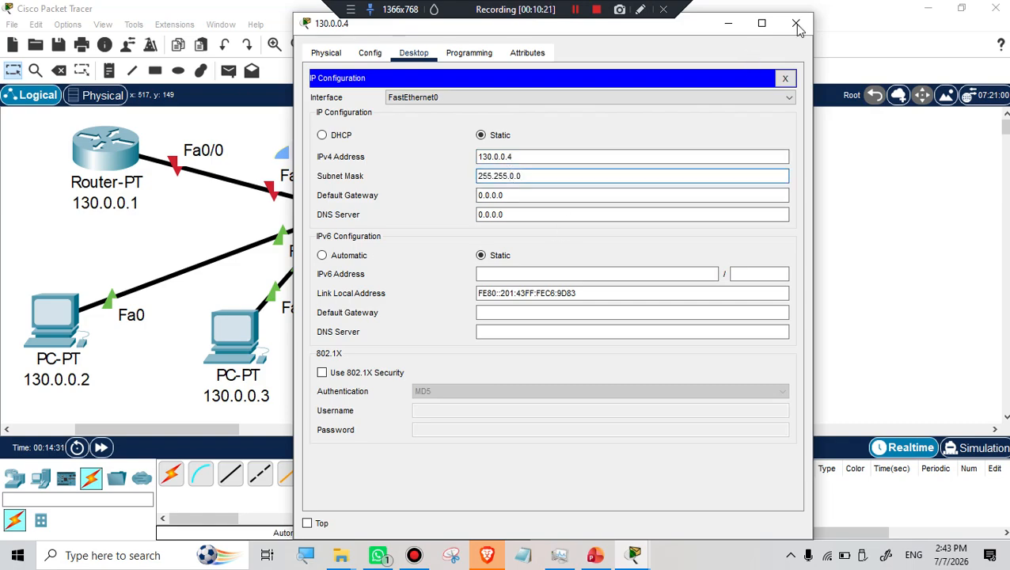
left_click(797, 22)
Set a static IPv4 address on laptop 130.0.0.5 with subnet mask 255.255.0.0.
left_click(568, 339)
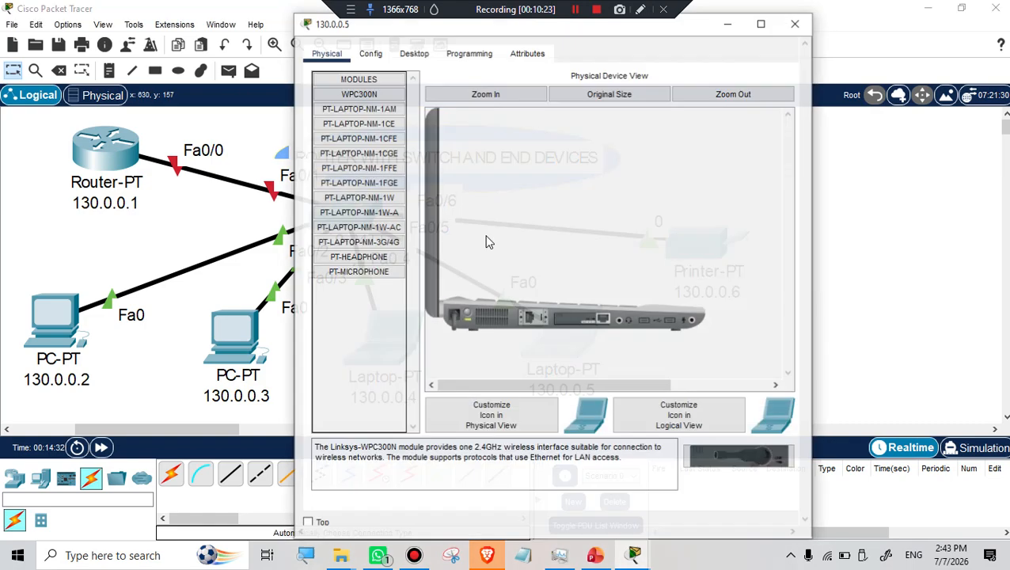
left_click(413, 53)
left_click(372, 109)
left_click(505, 155)
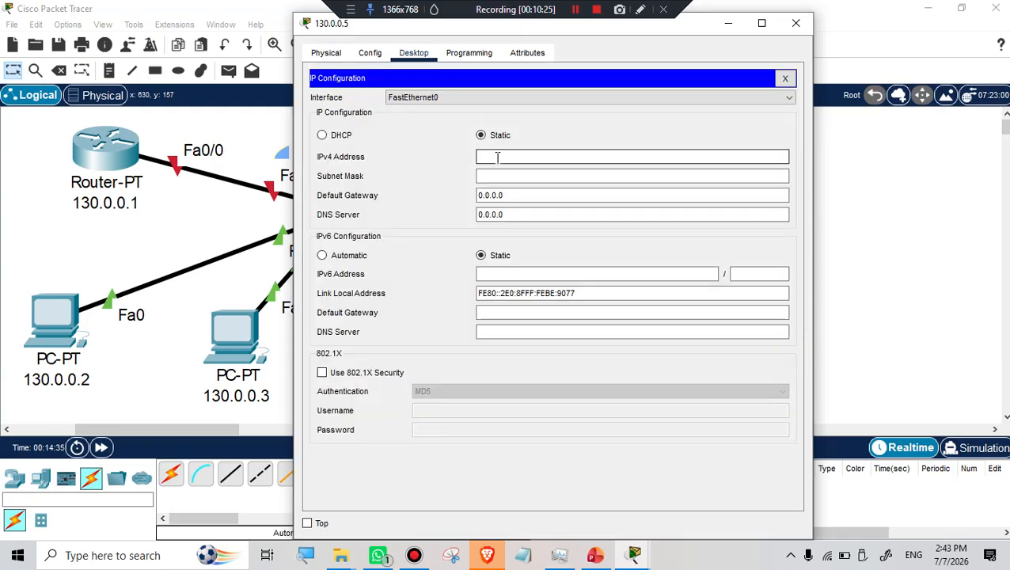
type("130.0.0.3")
left_click(505, 177)
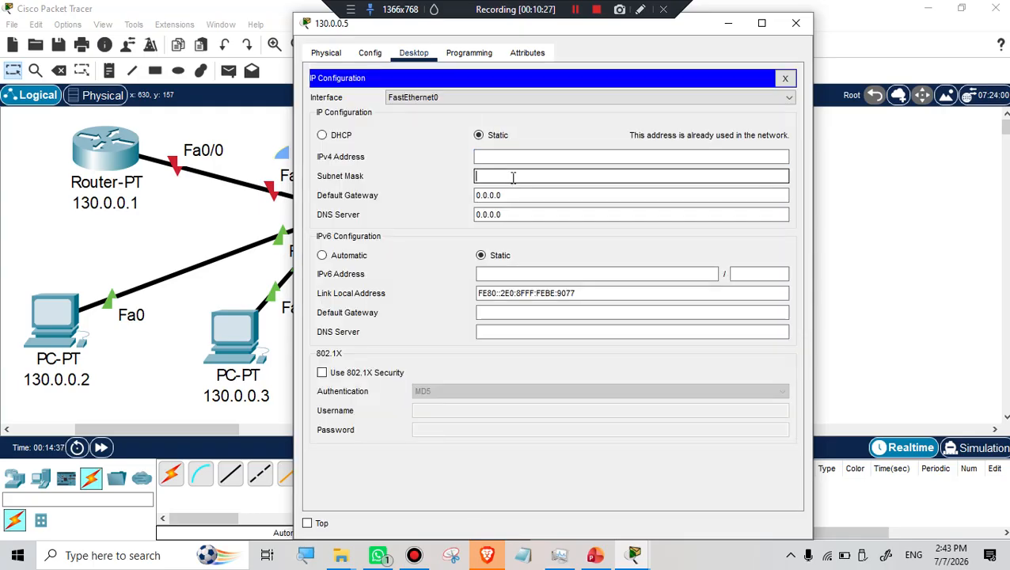
left_click(501, 158)
type("130.0.0.5")
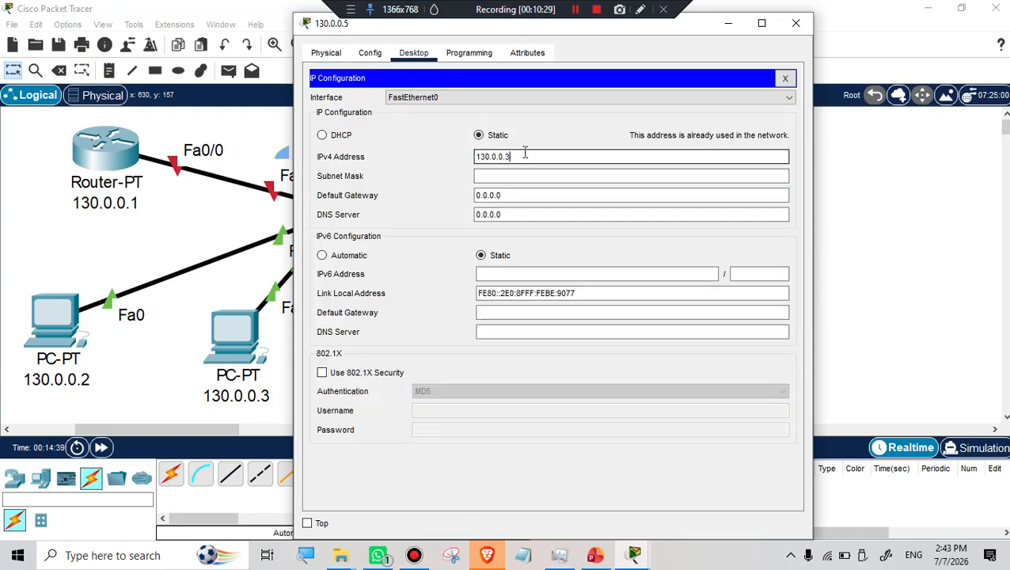
left_click(507, 175)
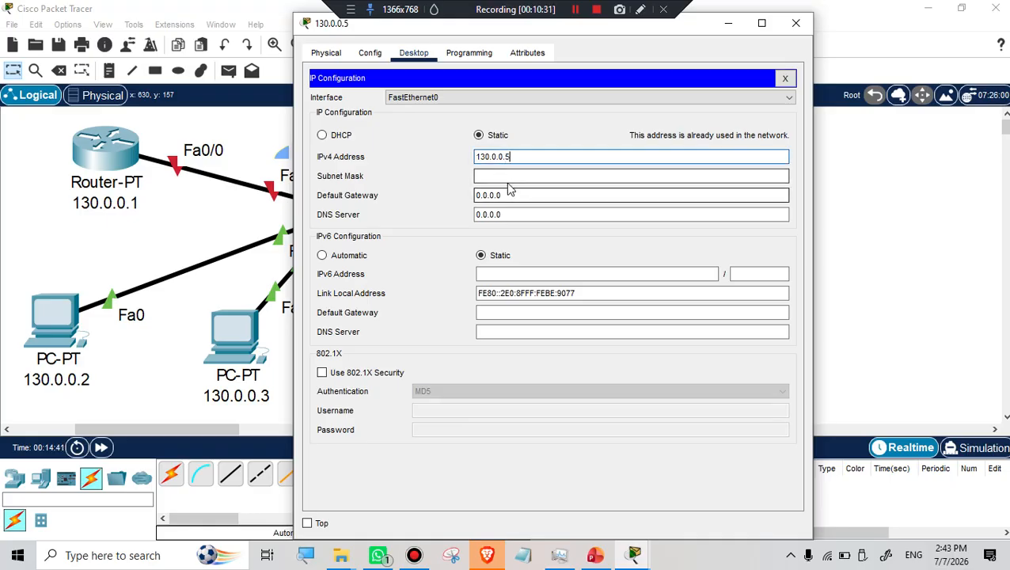
left_click(794, 22)
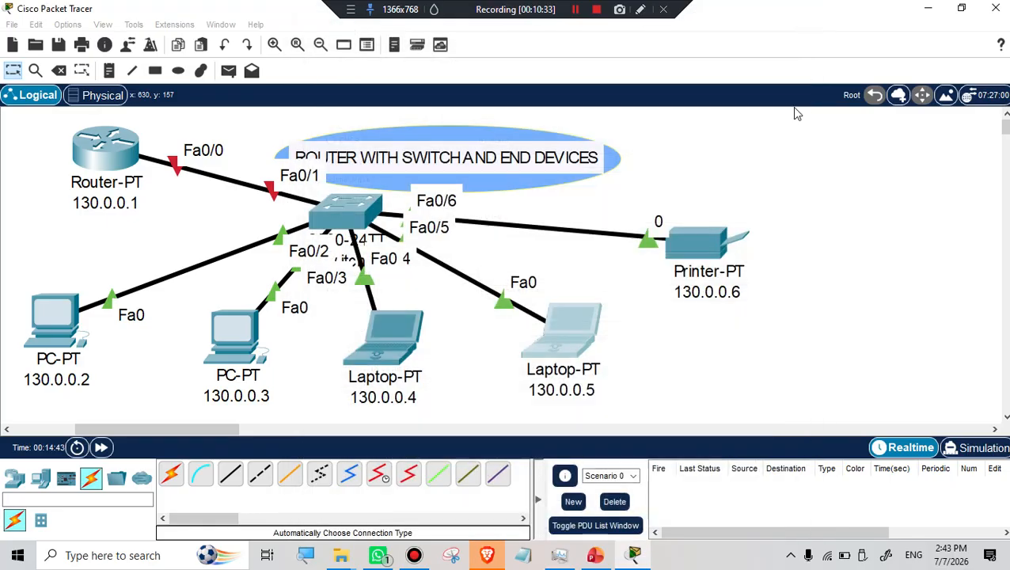
Bring up the printer's FastEthernet0 interface settings under Config.
left_click(697, 244)
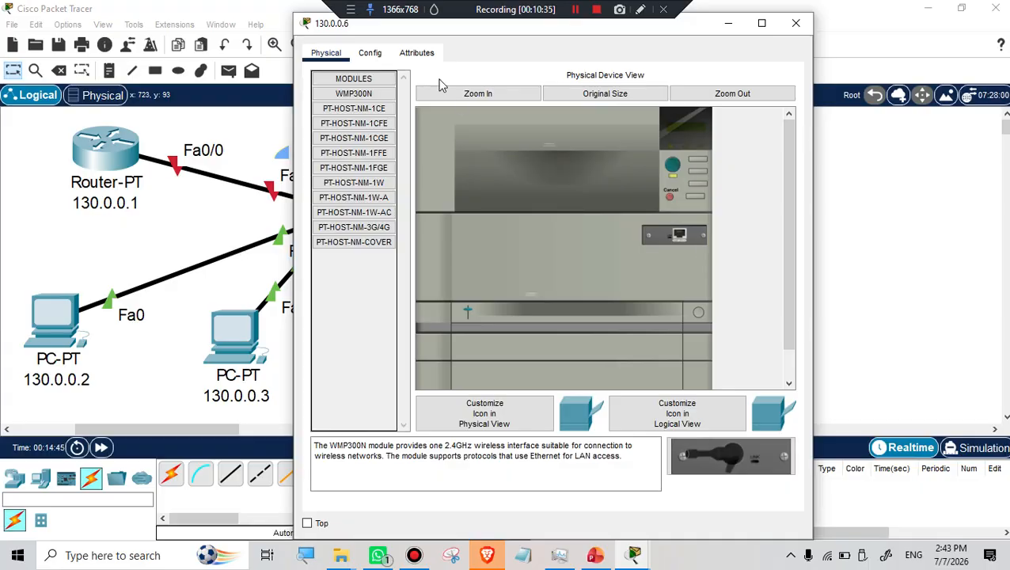
left_click(371, 53)
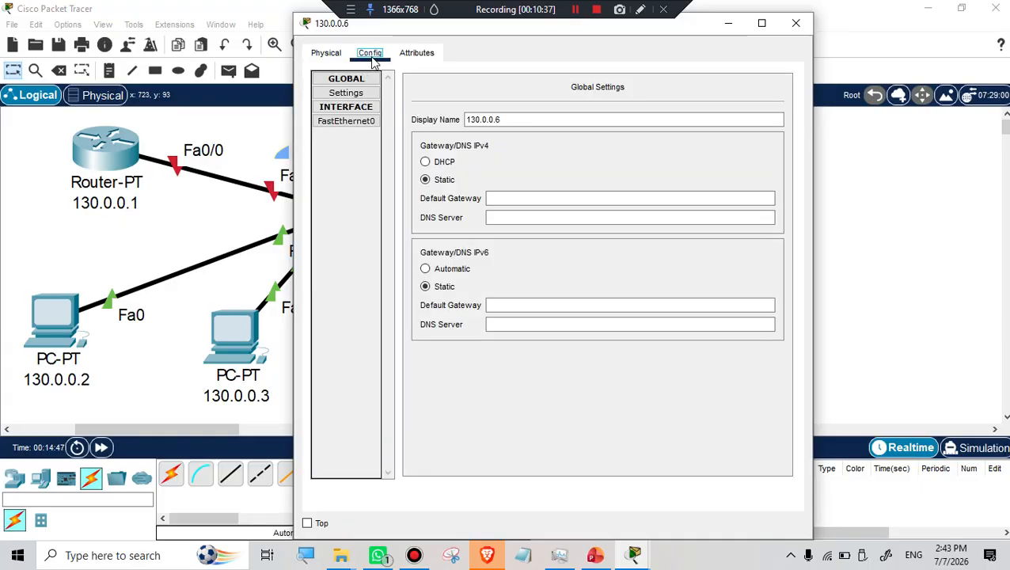
left_click(350, 123)
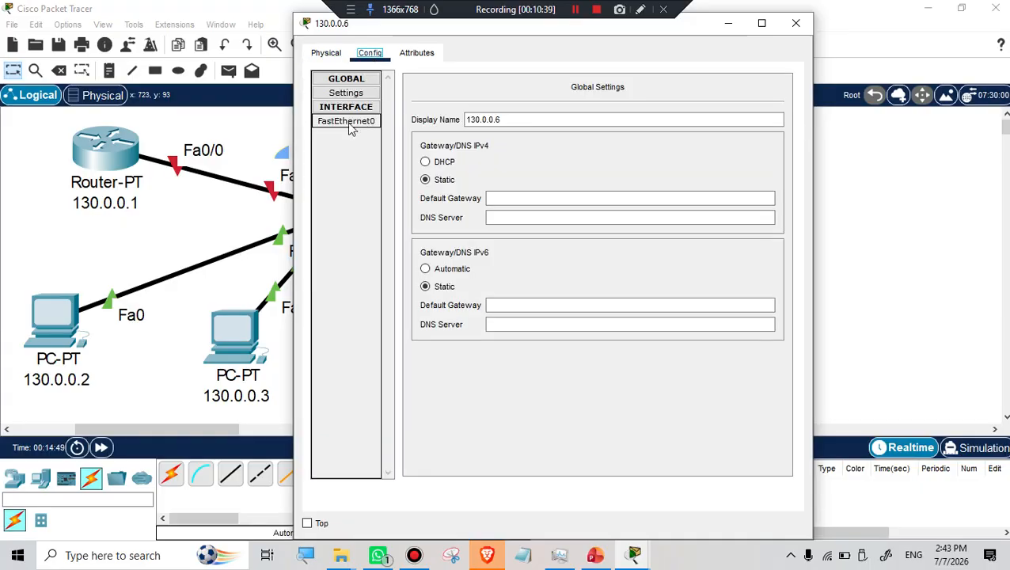
left_click(348, 122)
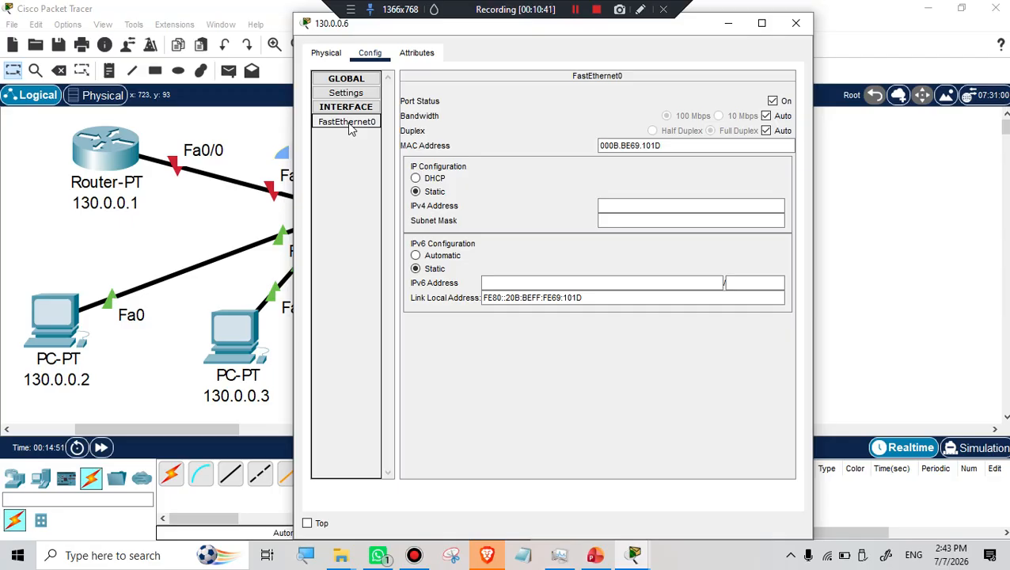
Enter IPv4 address 130.0.0.6 with default subnet mask 255.255.0.0 on the printer.
left_click(626, 208)
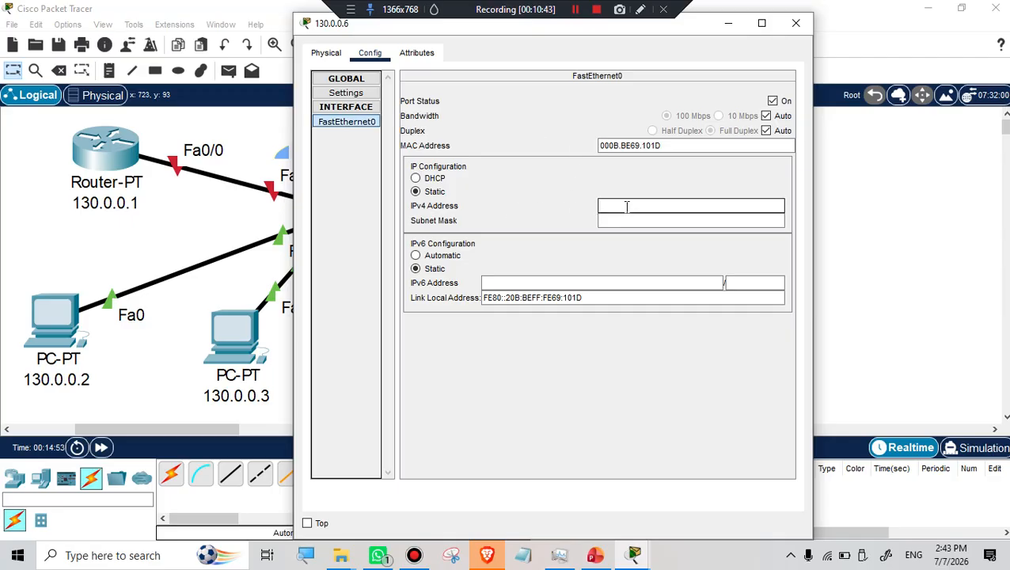
type("130.0.0.1")
left_click(623, 221)
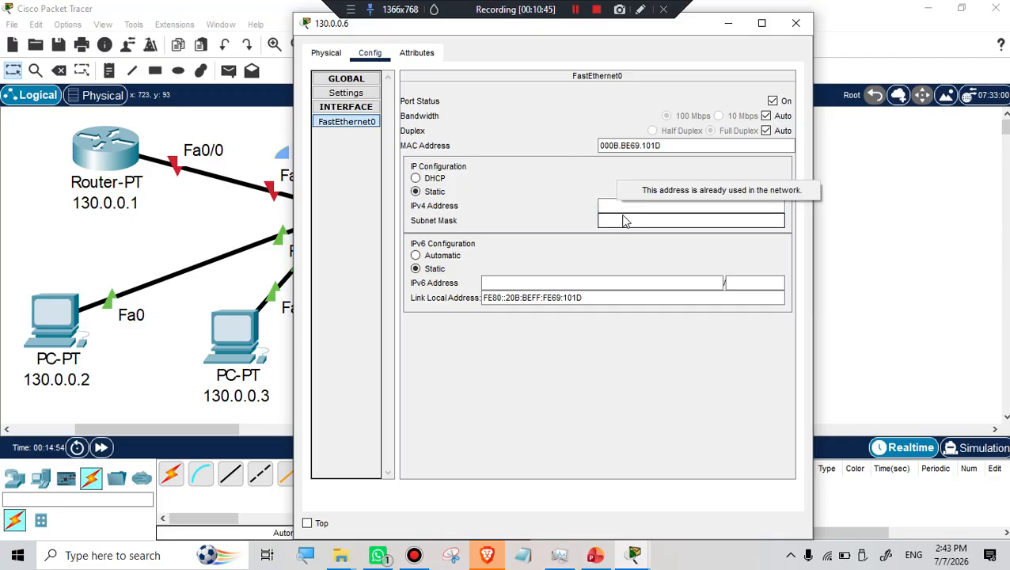
left_click(604, 206)
type("130.0.0.3")
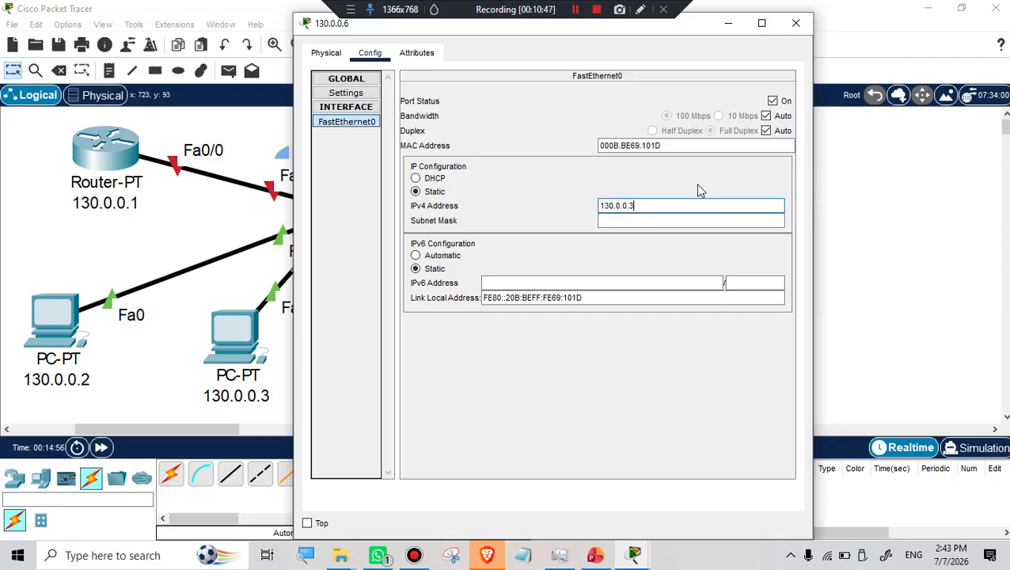
key("BackSpace")
type("8")
left_click_drag(683, 30, 670, 67)
key("BackSpace")
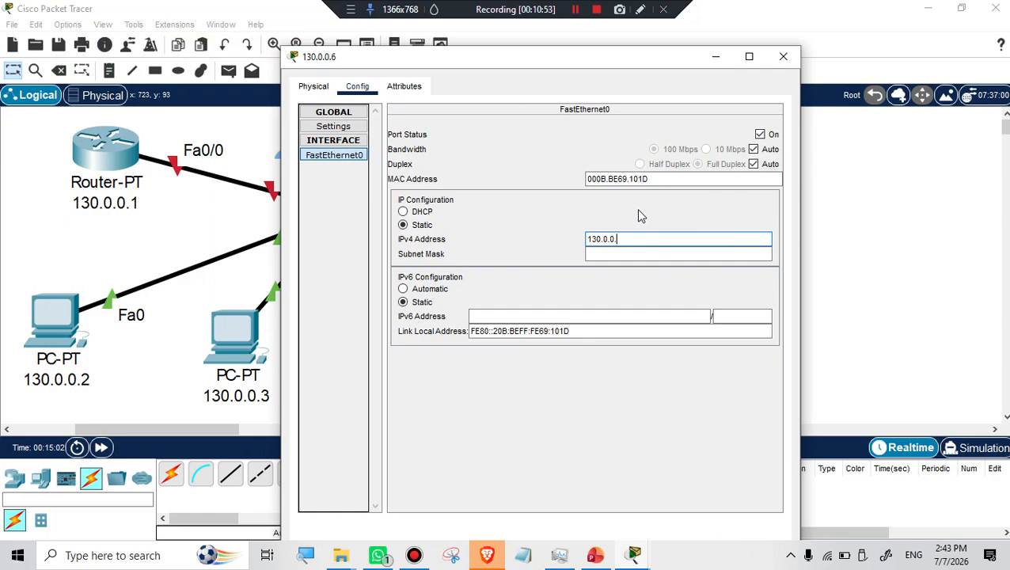
type("6")
left_click(608, 253)
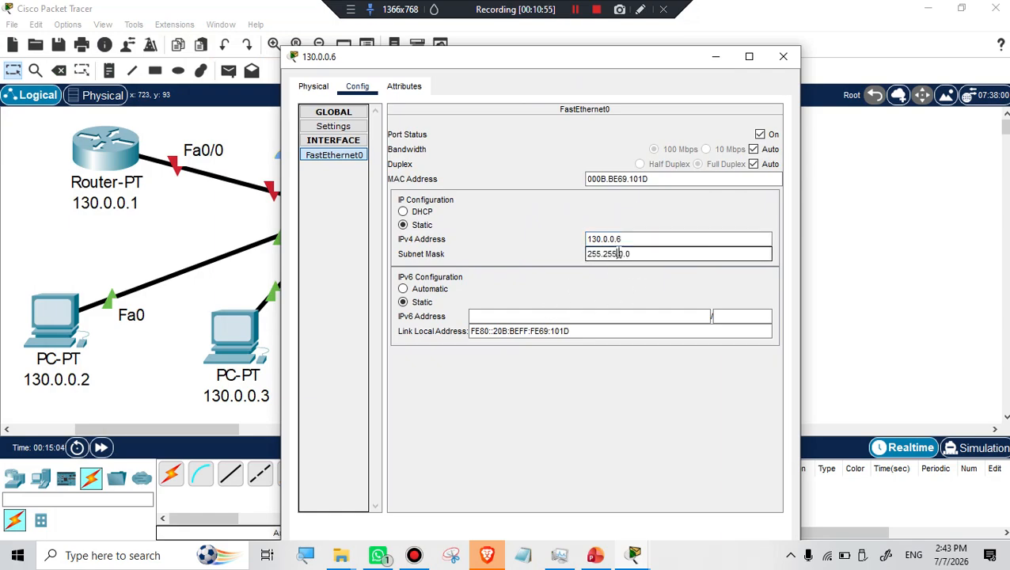
left_click(783, 57)
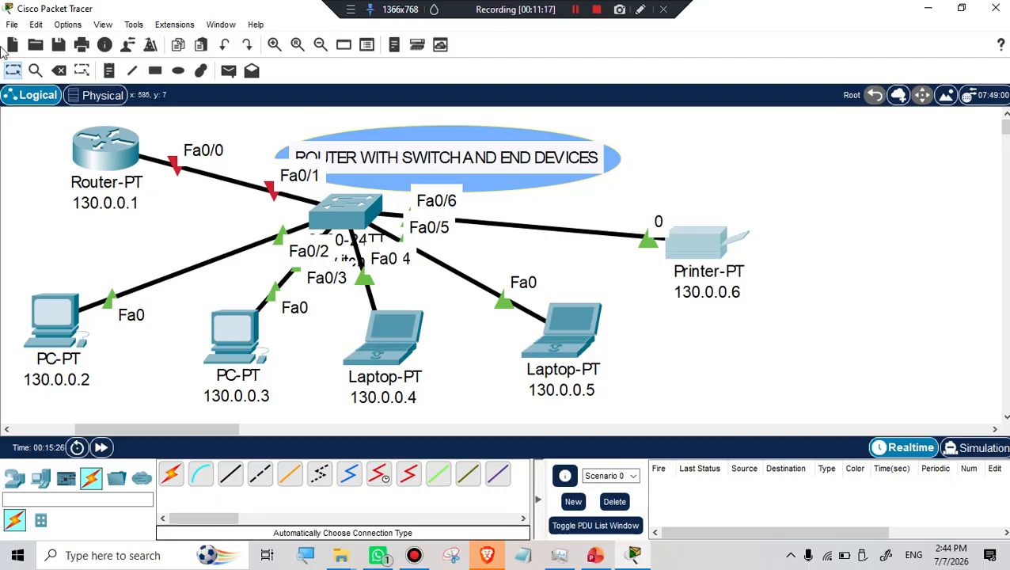
Move Router-PT slightly left and open its configuration window.
left_click_drag(108, 157, 84, 158)
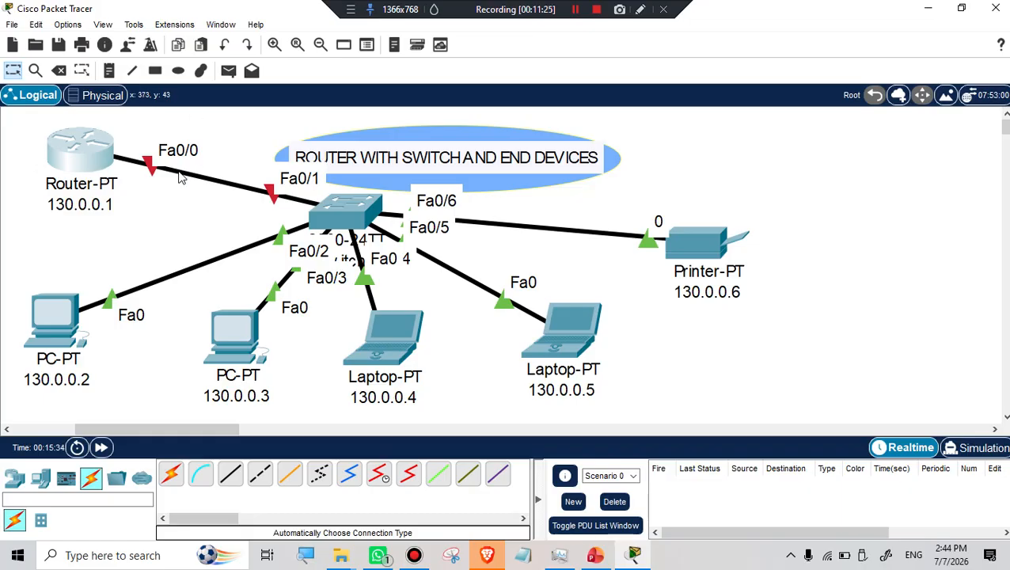
left_click(78, 161)
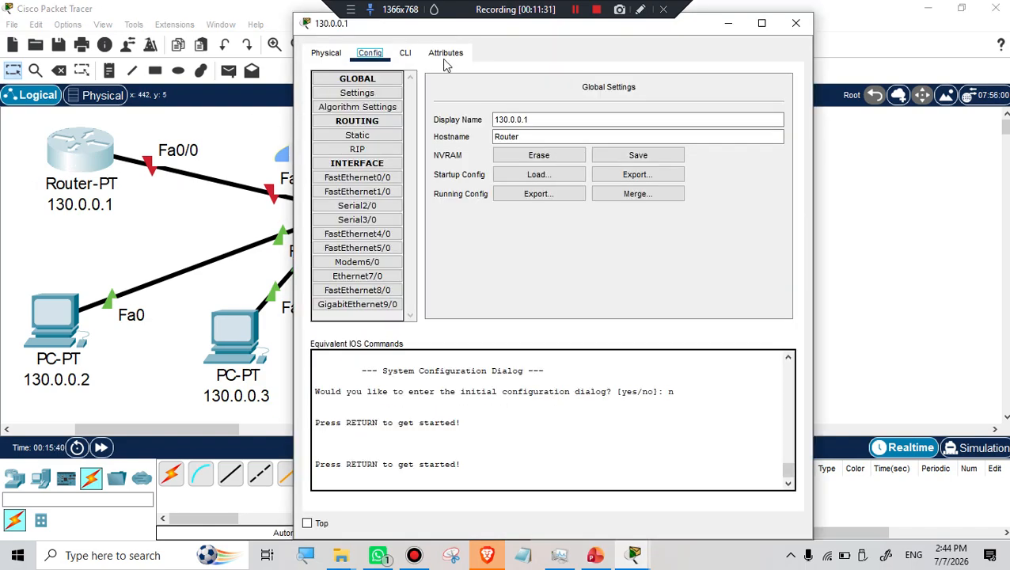
Reopen Router 130.0.0.1 on its CLI tab to show the IOS command line.
left_click(407, 55)
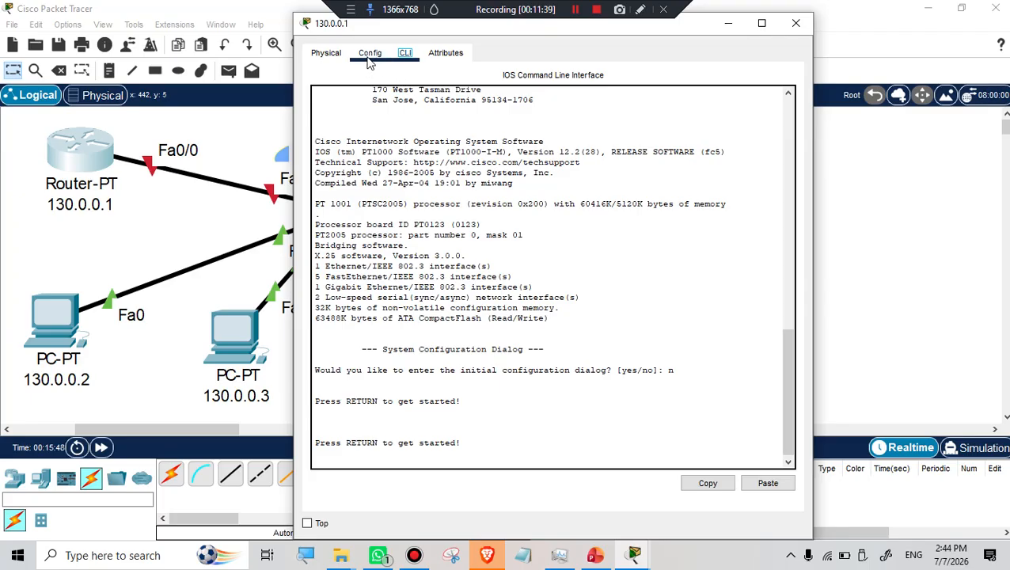
left_click(325, 53)
left_click(366, 60)
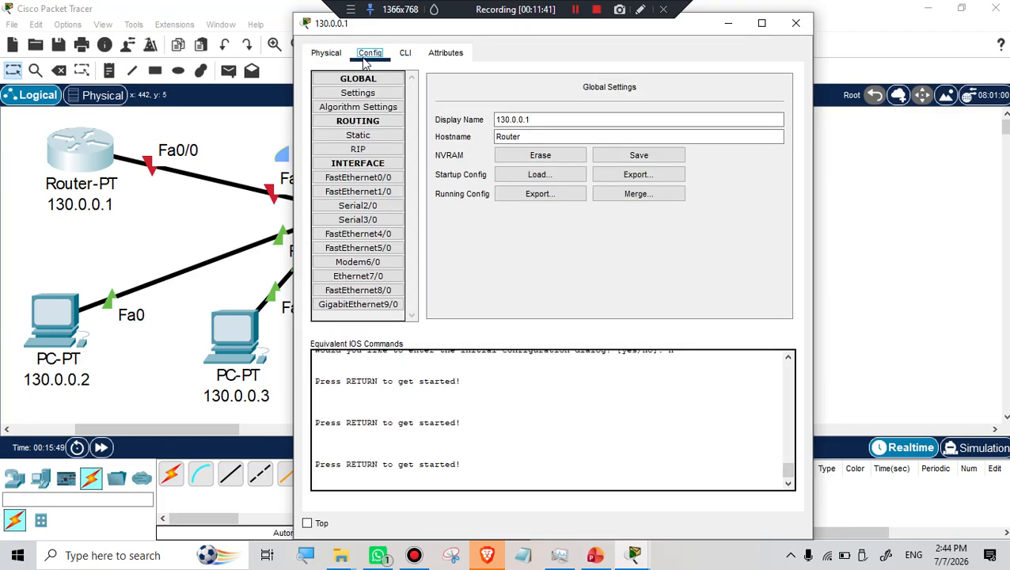
left_click(405, 55)
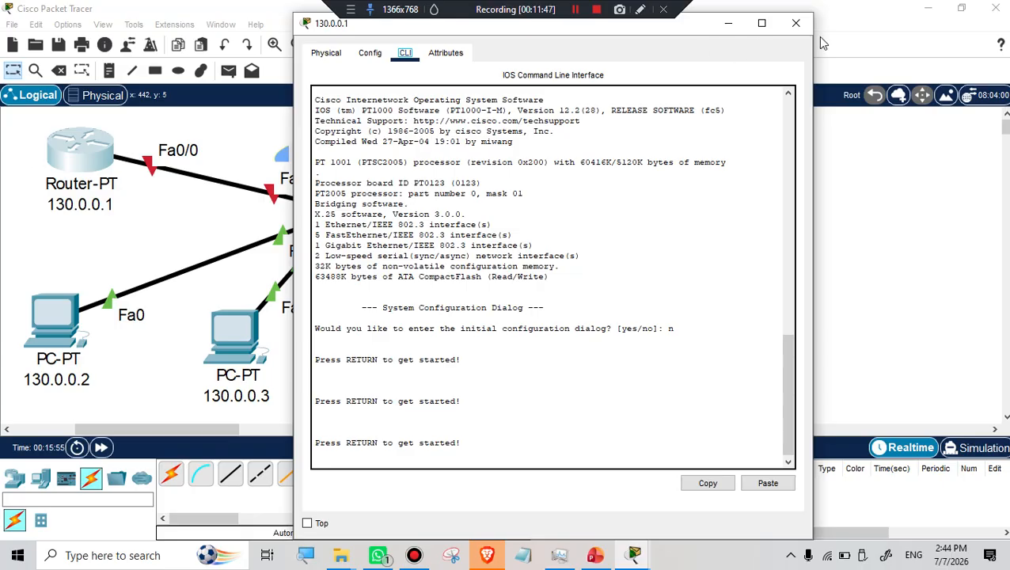
left_click(795, 23)
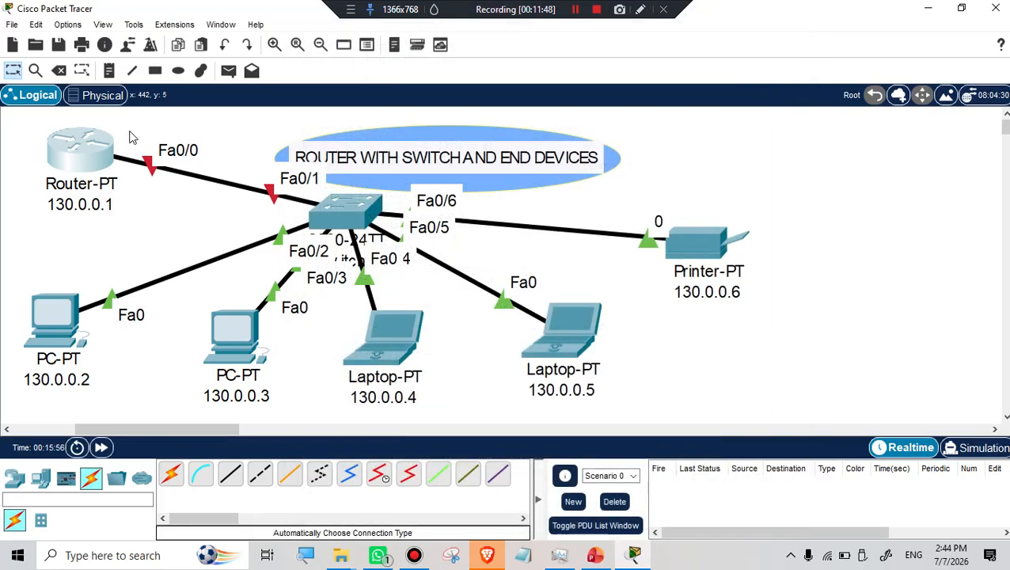
left_click(76, 155)
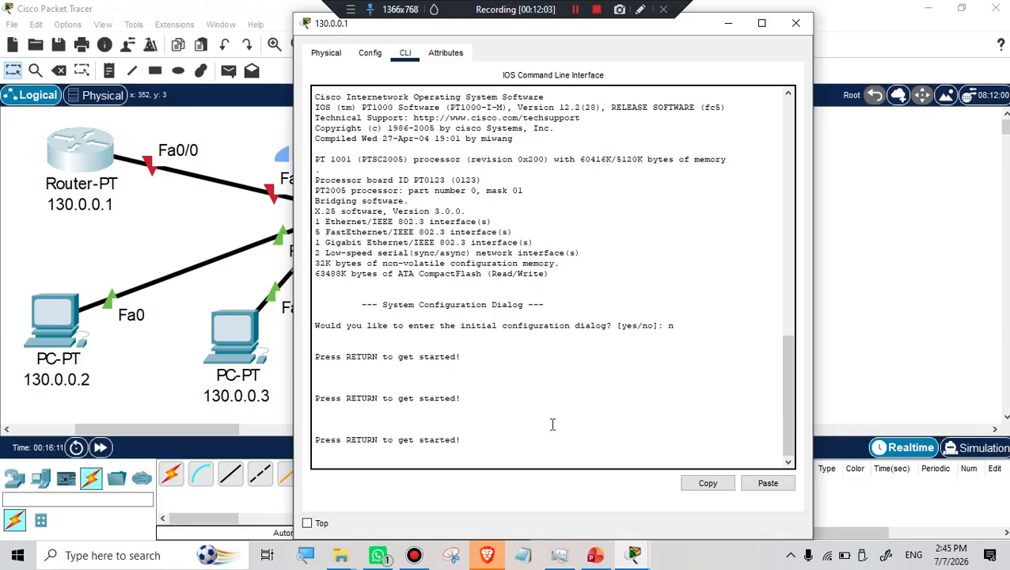
Start the router's CLI session at the Router> prompt and move the window up-right.
key("Return")
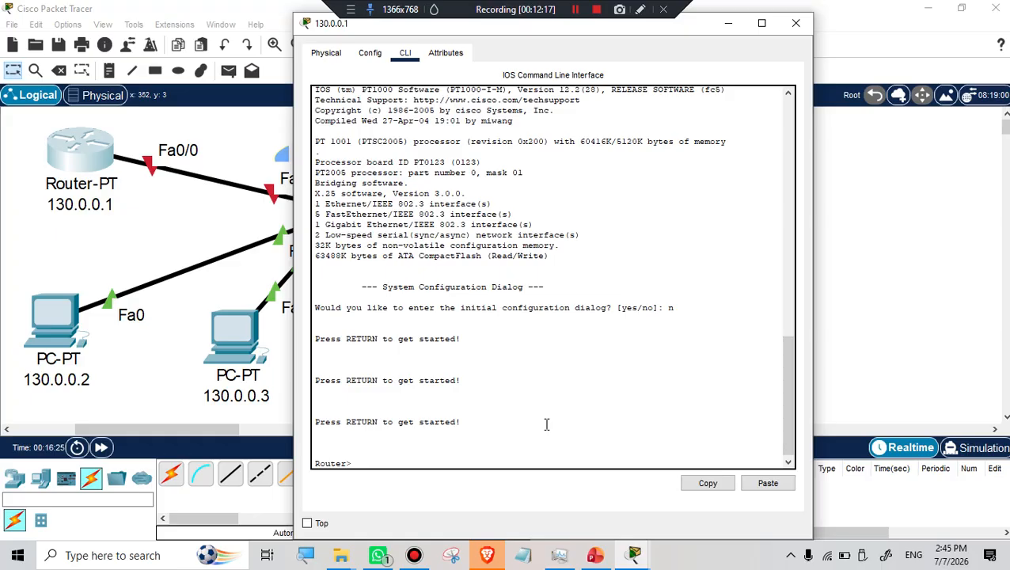
scroll(473, 417, "down", 1)
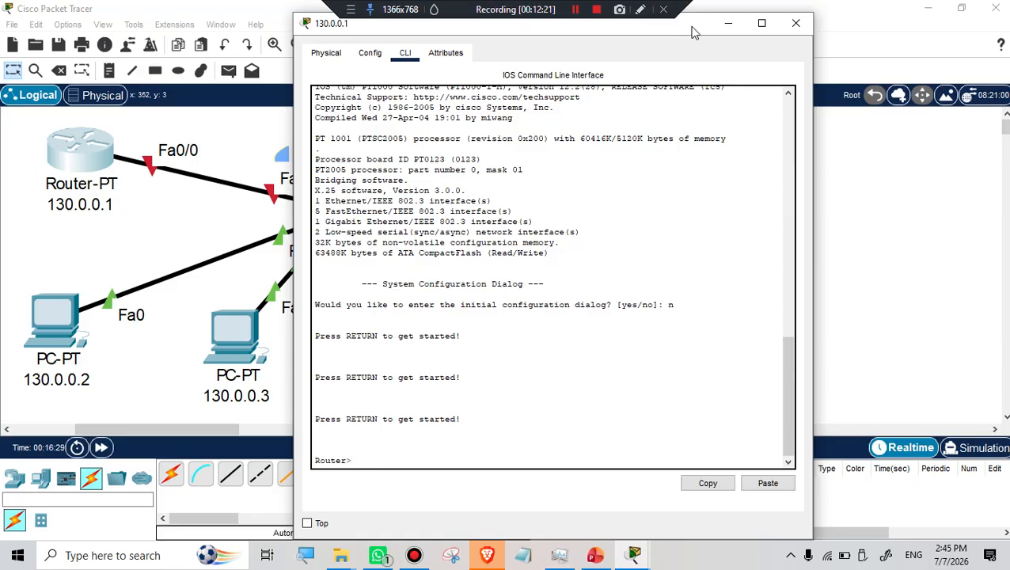
left_click_drag(693, 32, 740, 20)
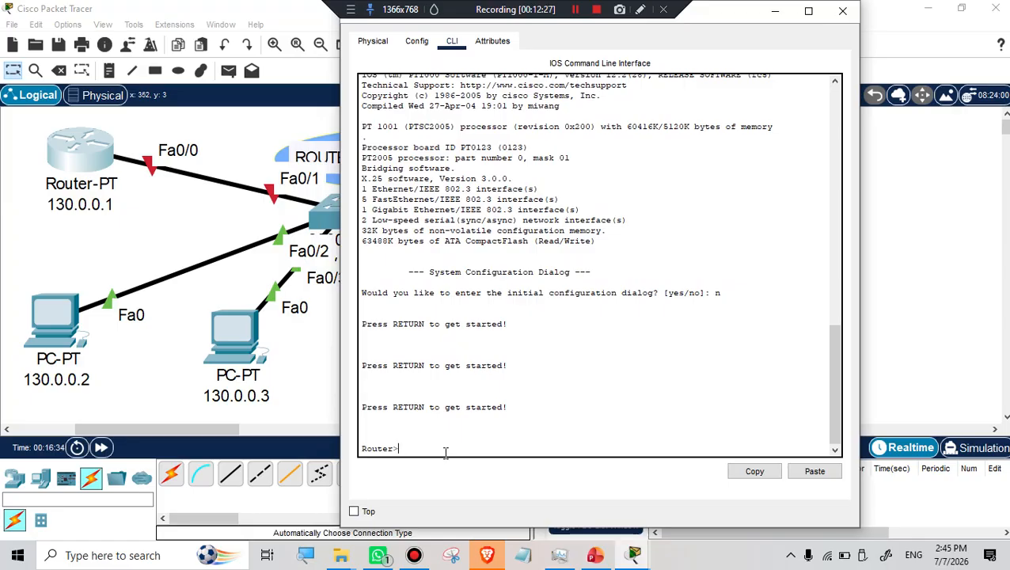
Run ENABLE and CONFIGURE TERMINAL to reach the Router(config)# prompt.
type("ENABLE")
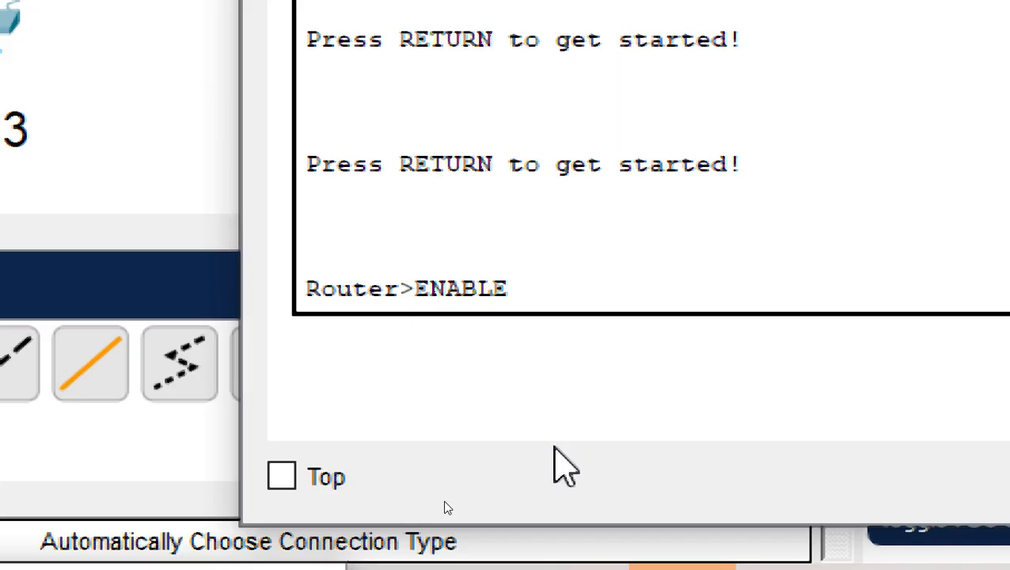
key("Return")
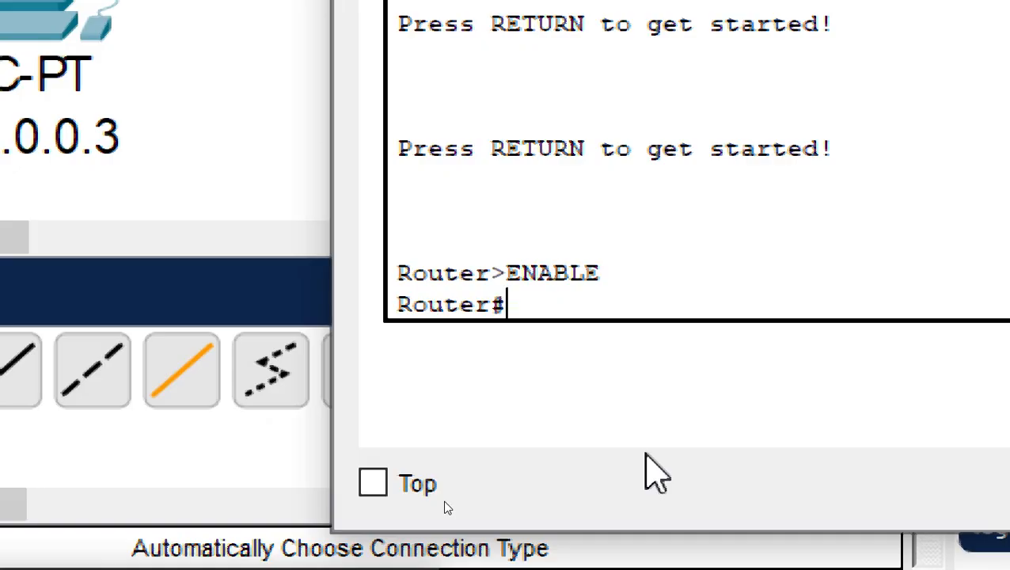
type("CONF")
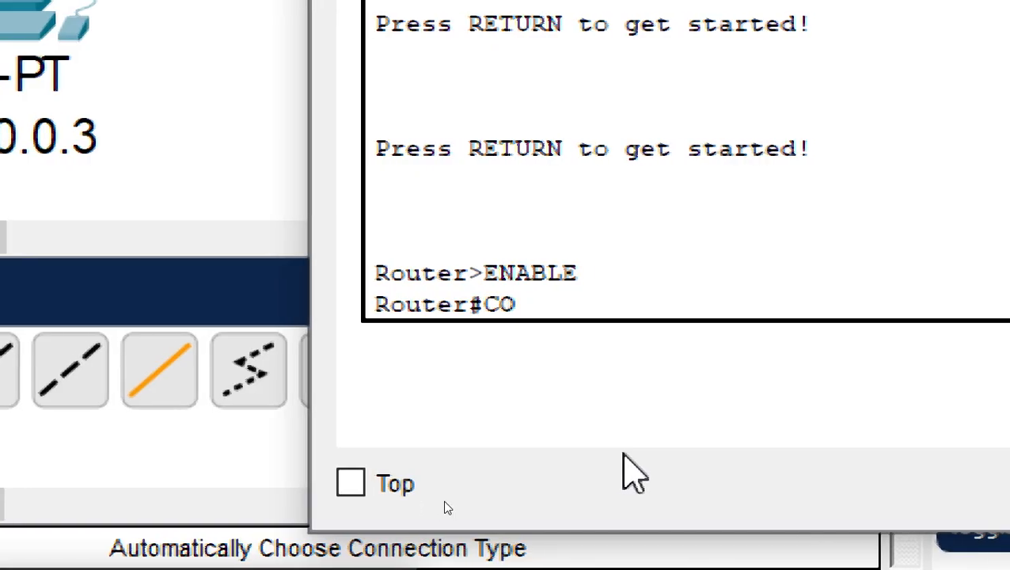
type("IGURE")
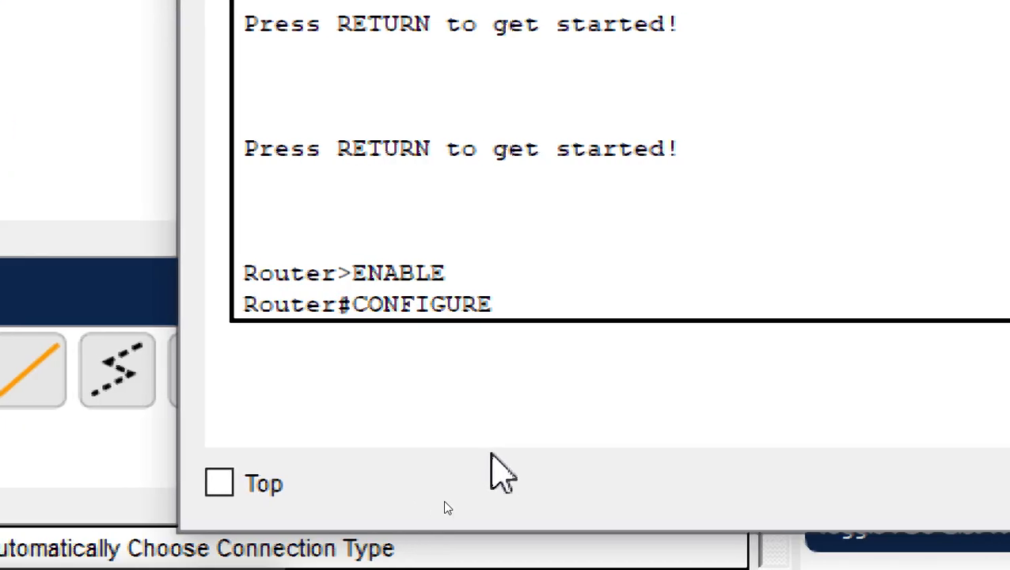
type(" TERMINAL")
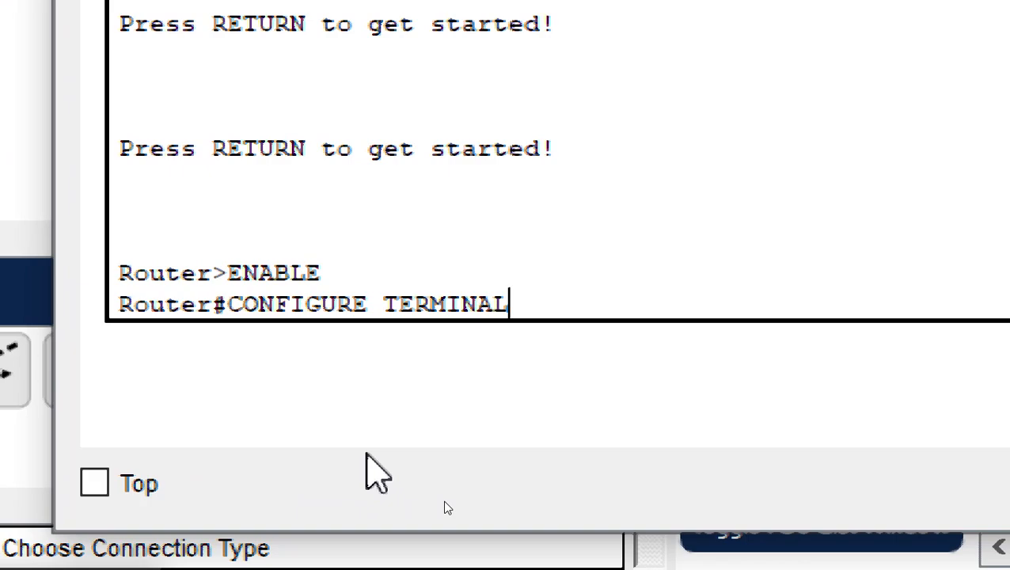
key("Return")
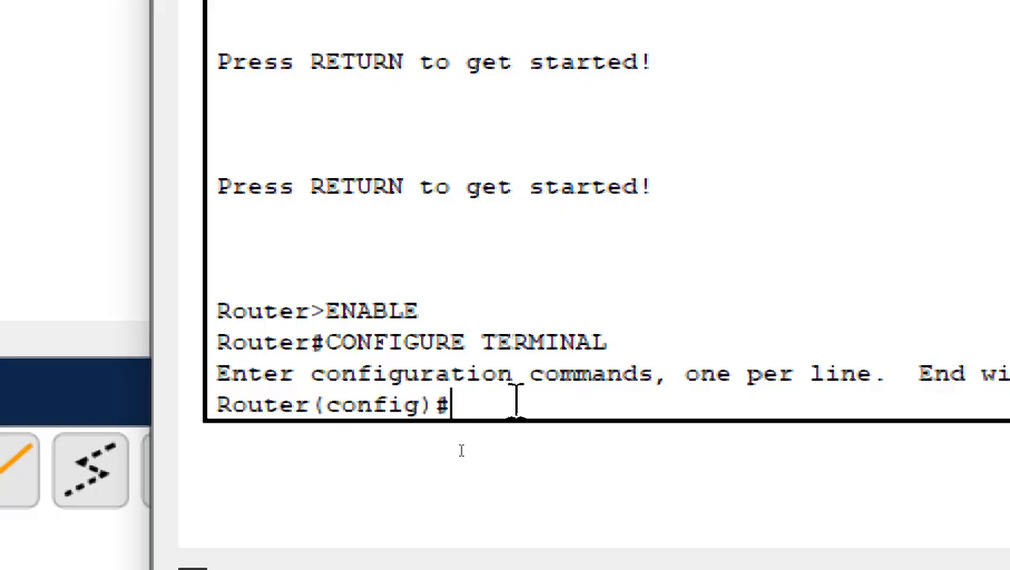
Enter INTERFACE FA0/0 and assign IP ADDRESS 130.0.0.1 255.255.0.0.
type("INTE")
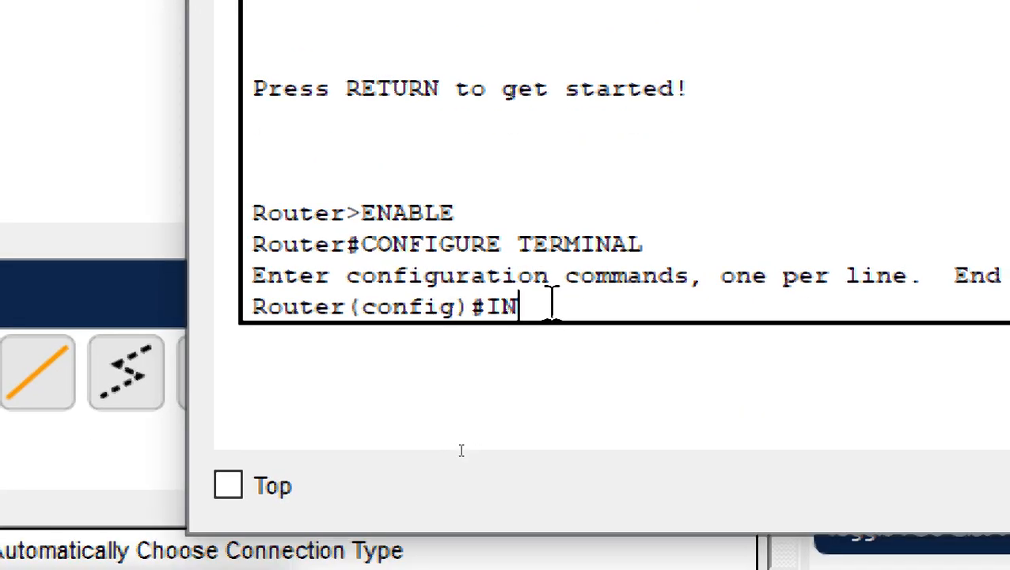
type("RFA")
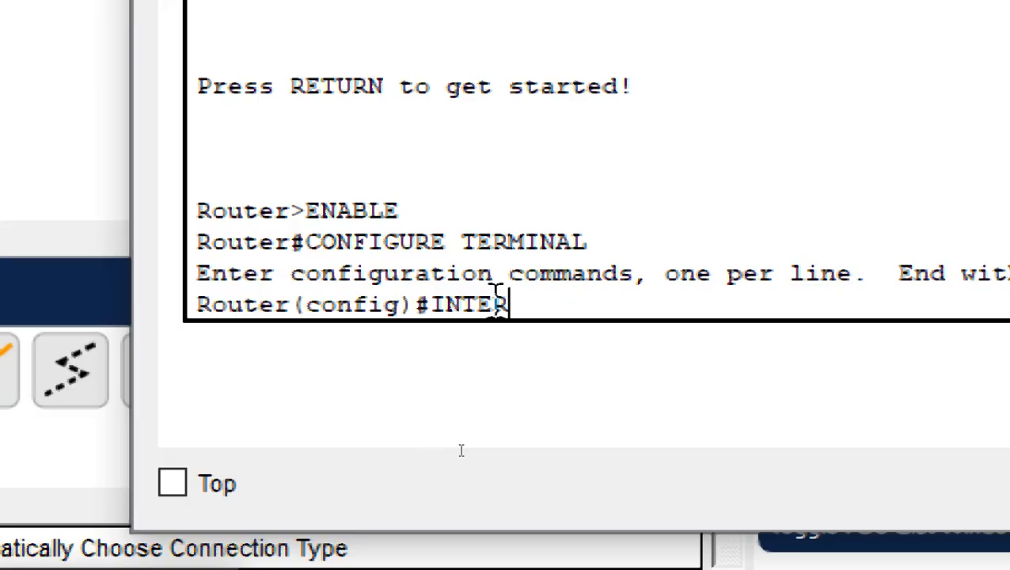
type("CE")
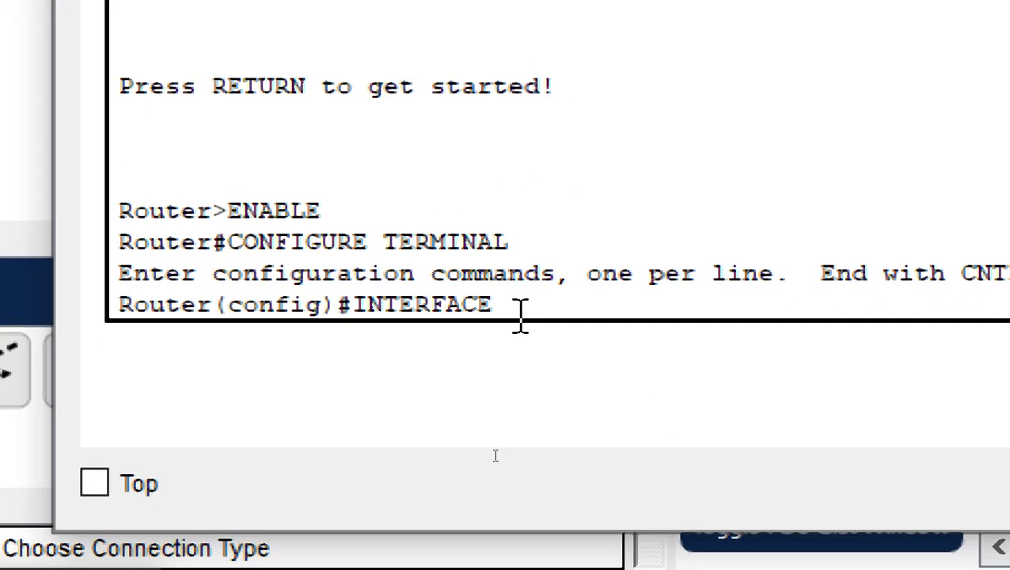
type("FA")
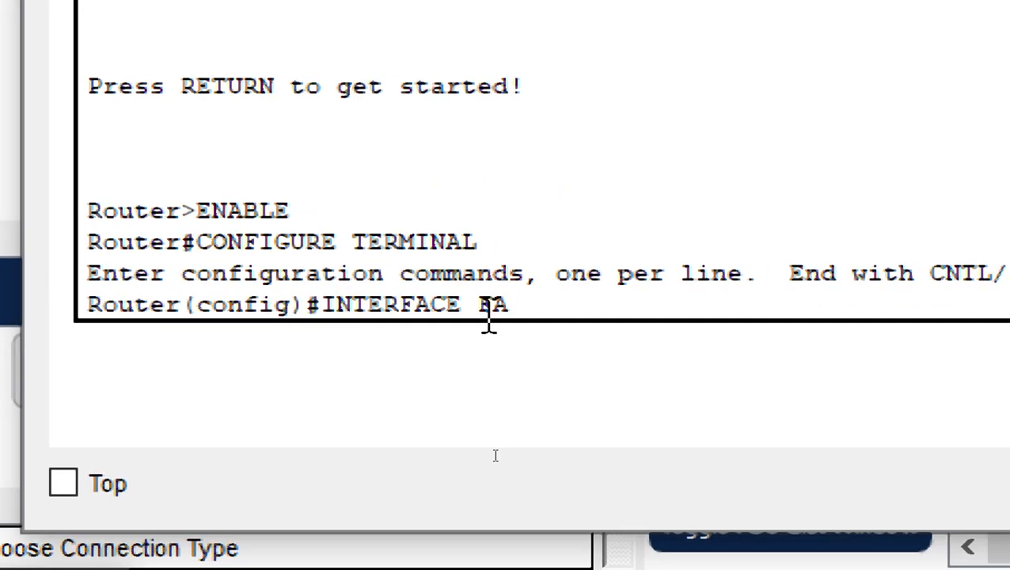
type("0/0")
key("Return")
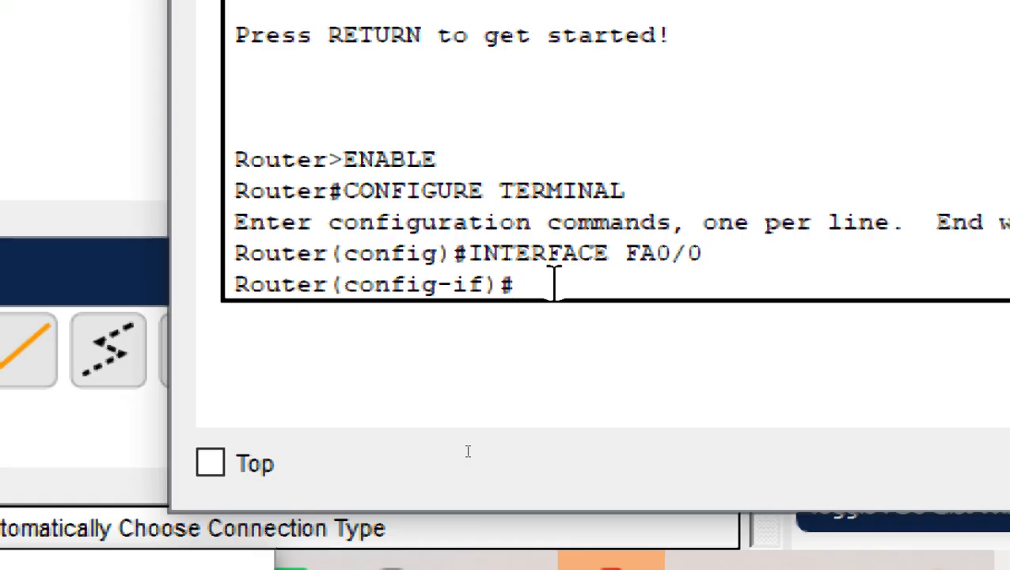
type("IP")
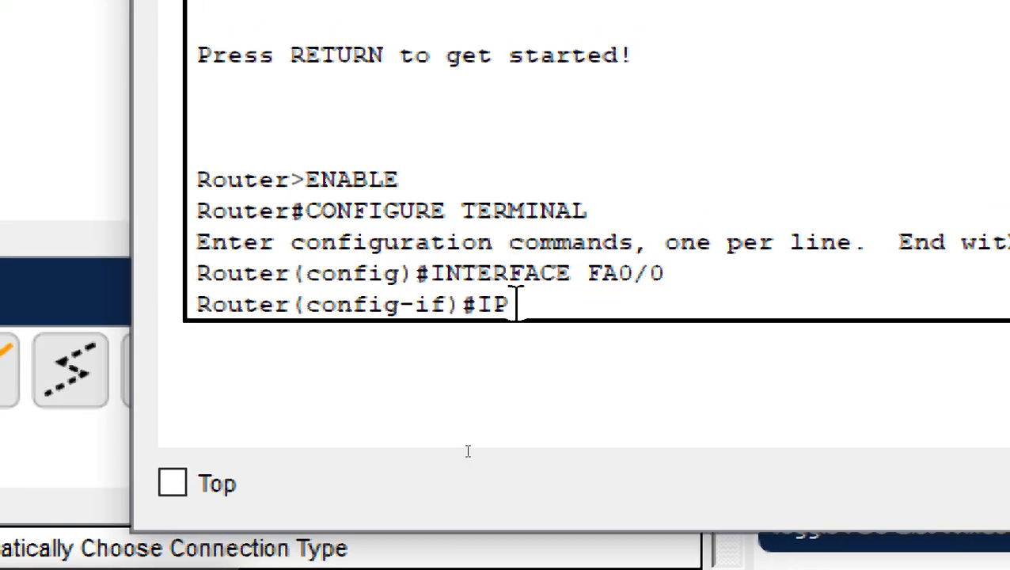
type(" ADDRESS")
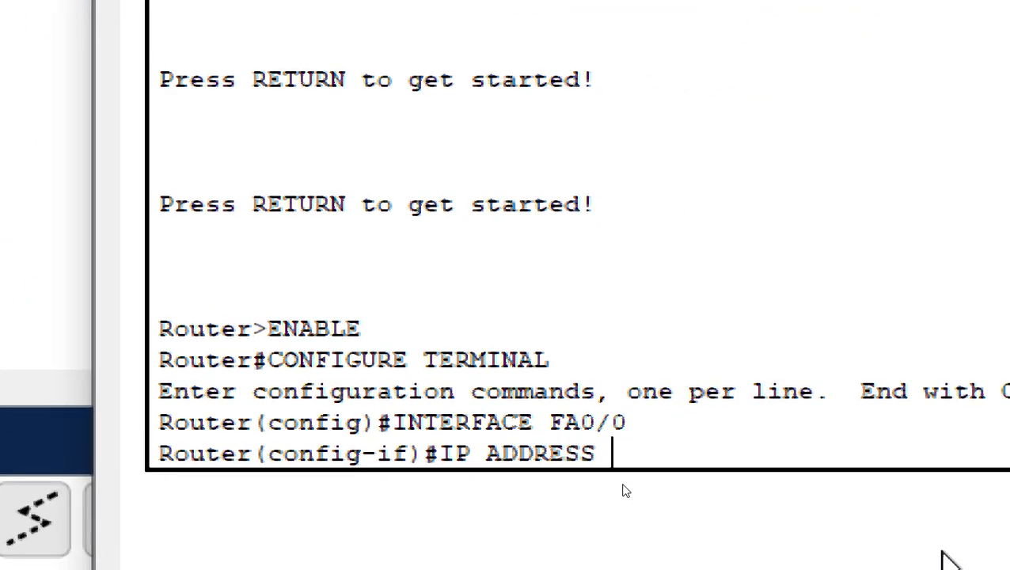
type("130.")
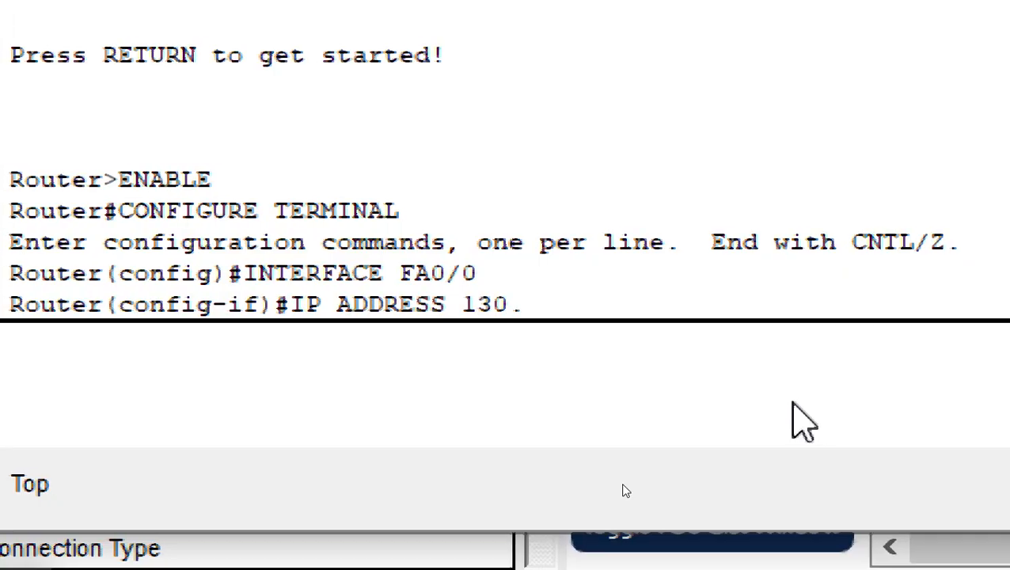
type("0.0.1")
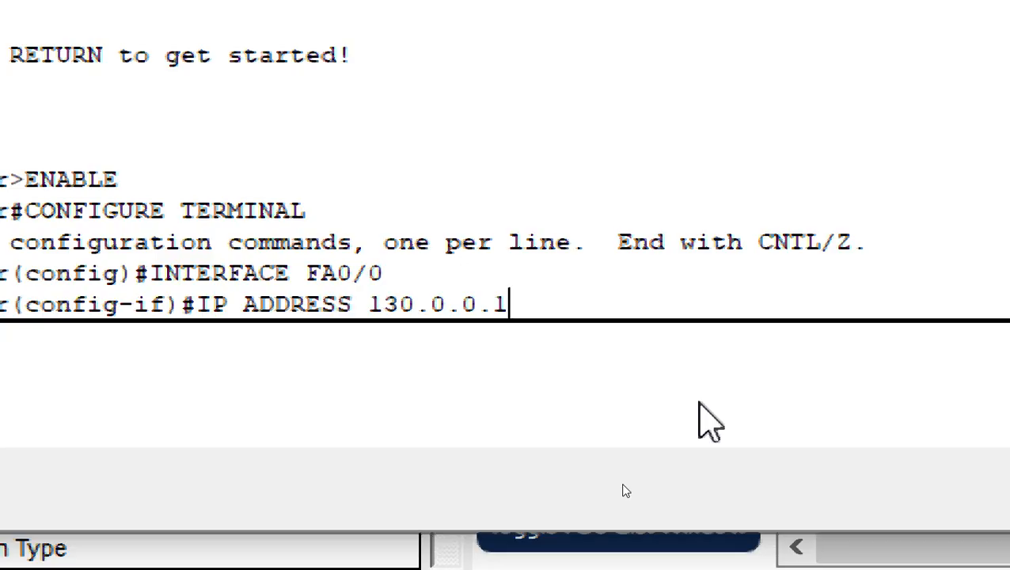
type("255.")
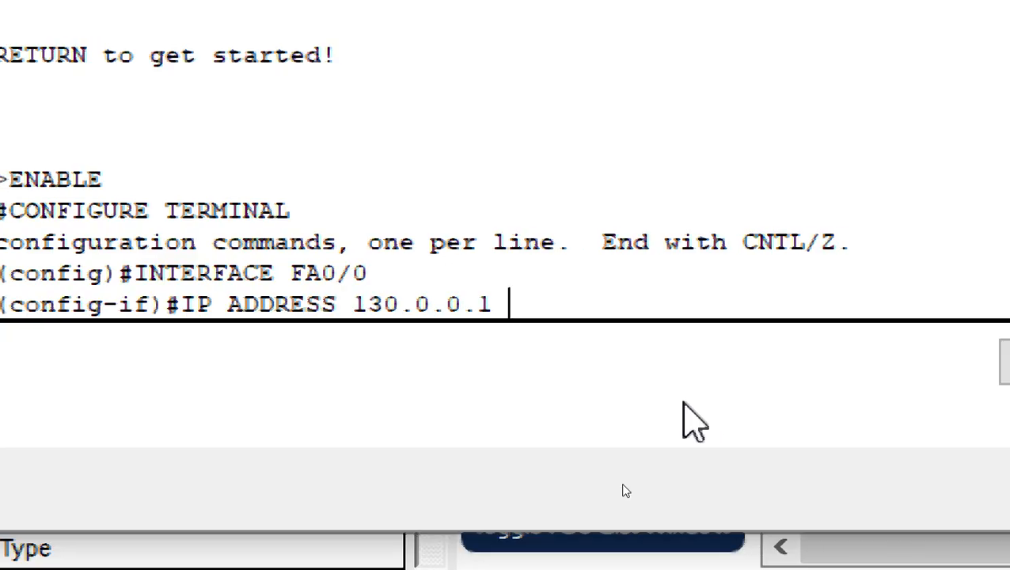
type("255")
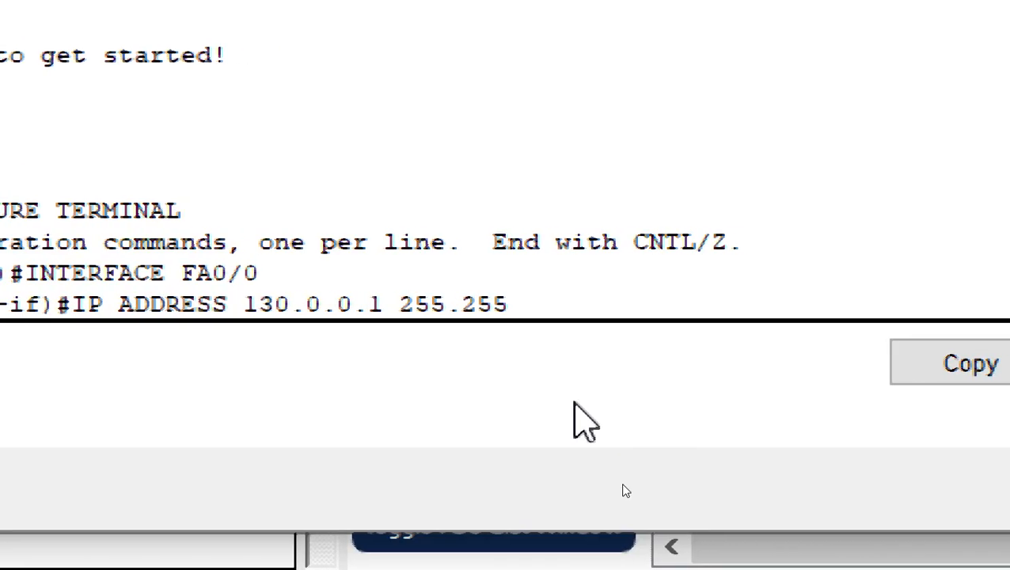
type(".0.")
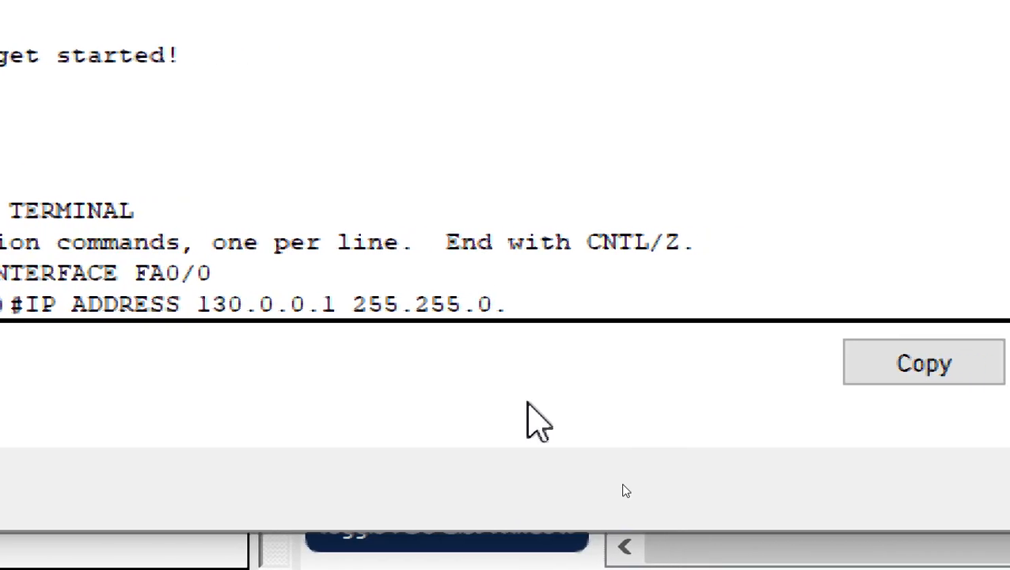
type("0")
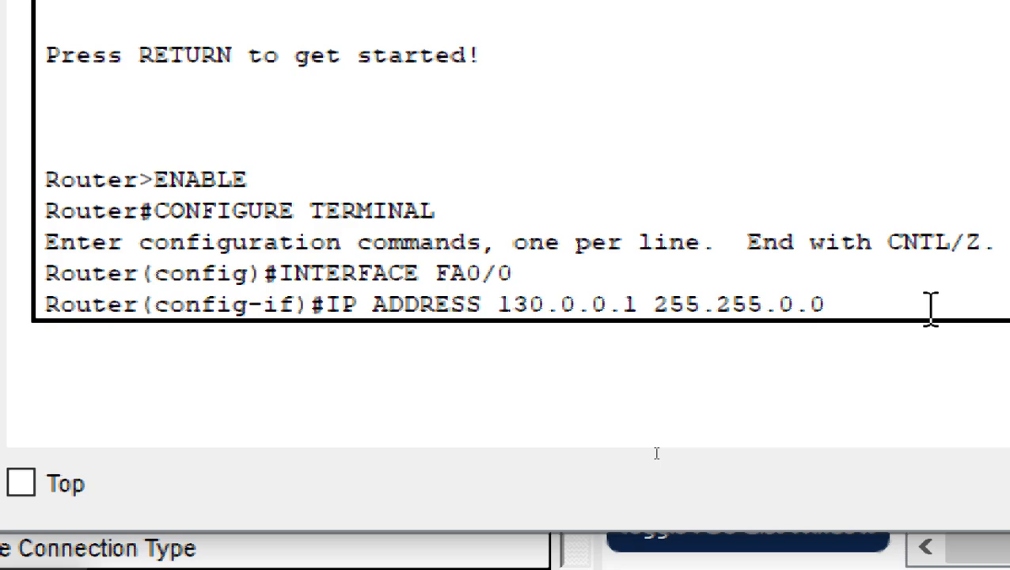
key("Return")
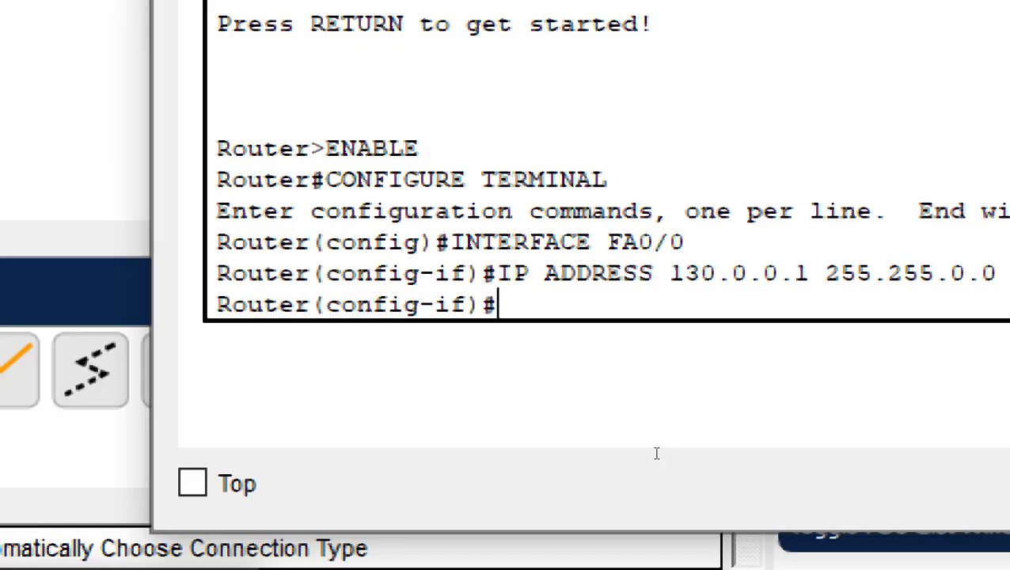
Enter NO SHUTDOWN on FastEthernet0/0 to bring the router-switch link up.
type("NOS")
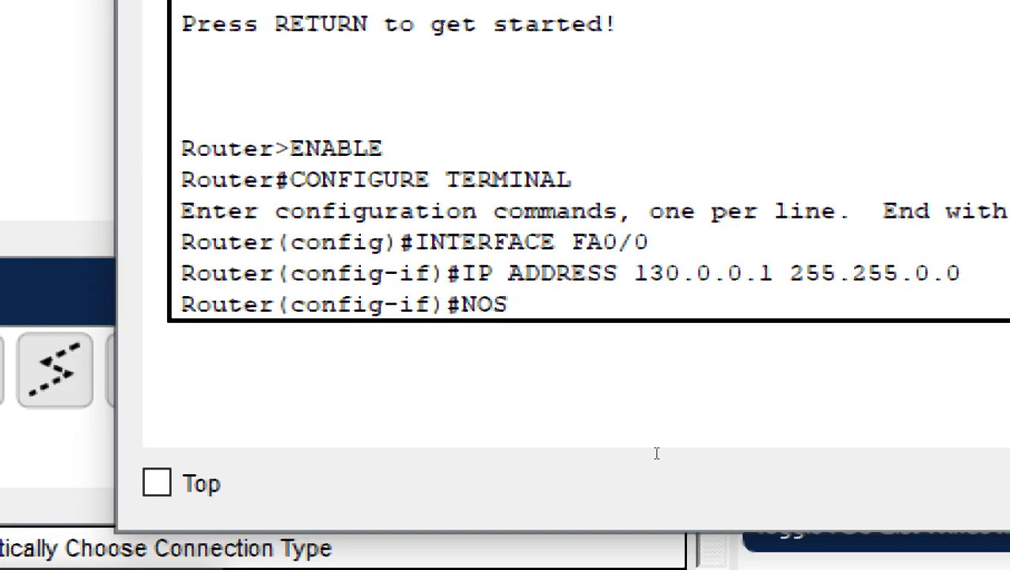
key("BackSpace")
type("SHU")
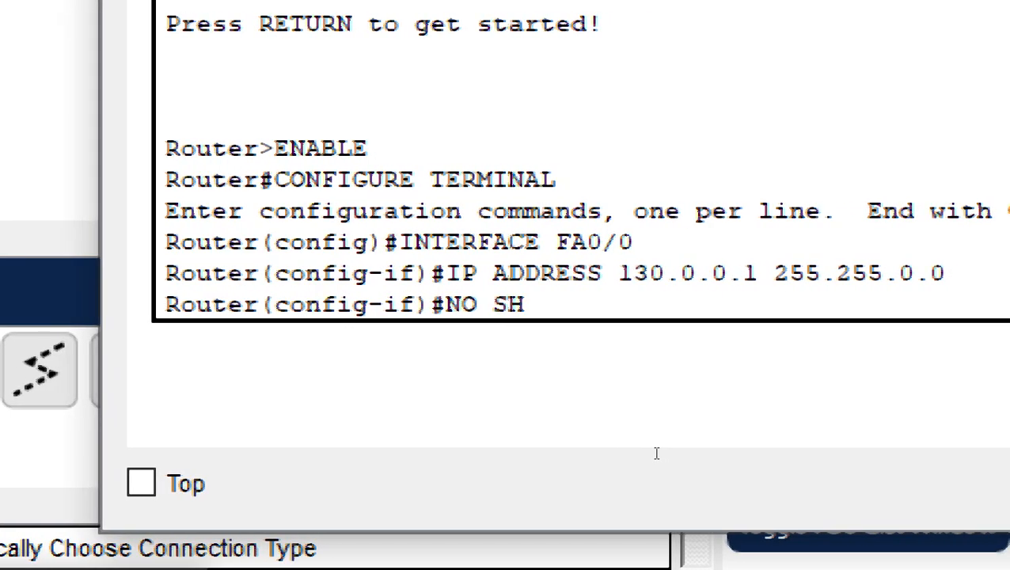
type("TDOWN")
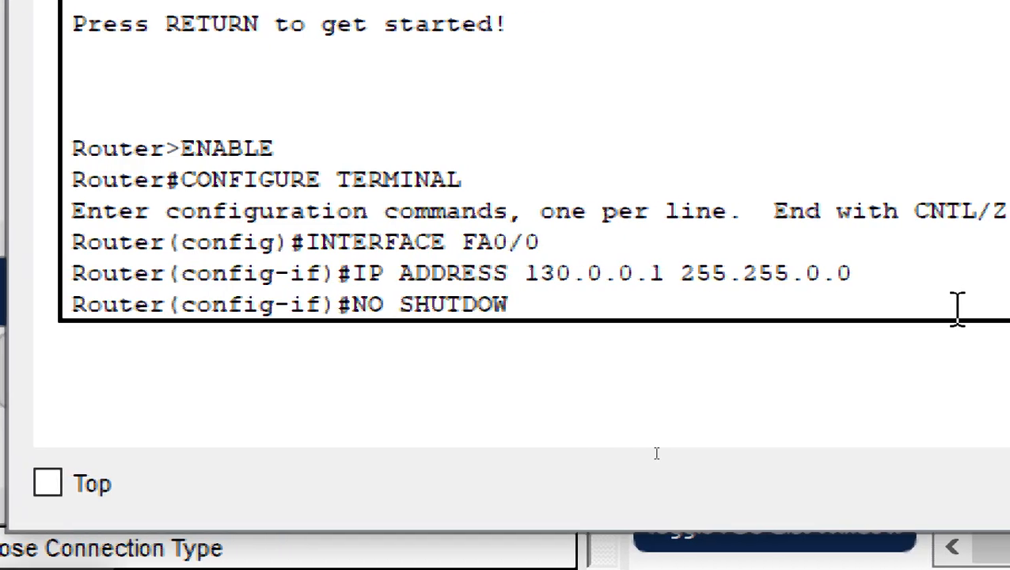
key("Return")
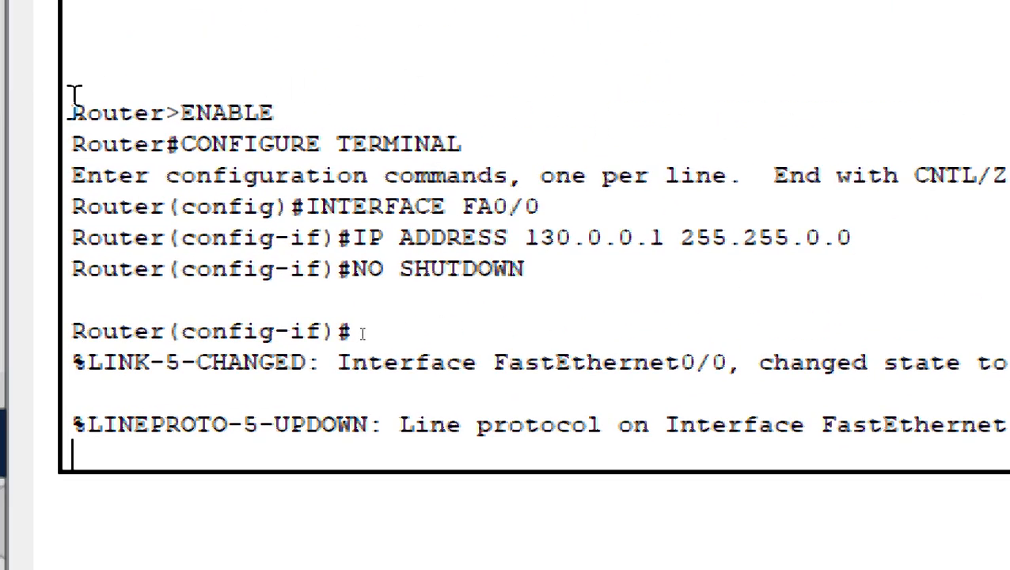
Select the console lines from Router>ENABLE through NO SHUTDOWN.
left_click_drag(75, 99, 685, 286)
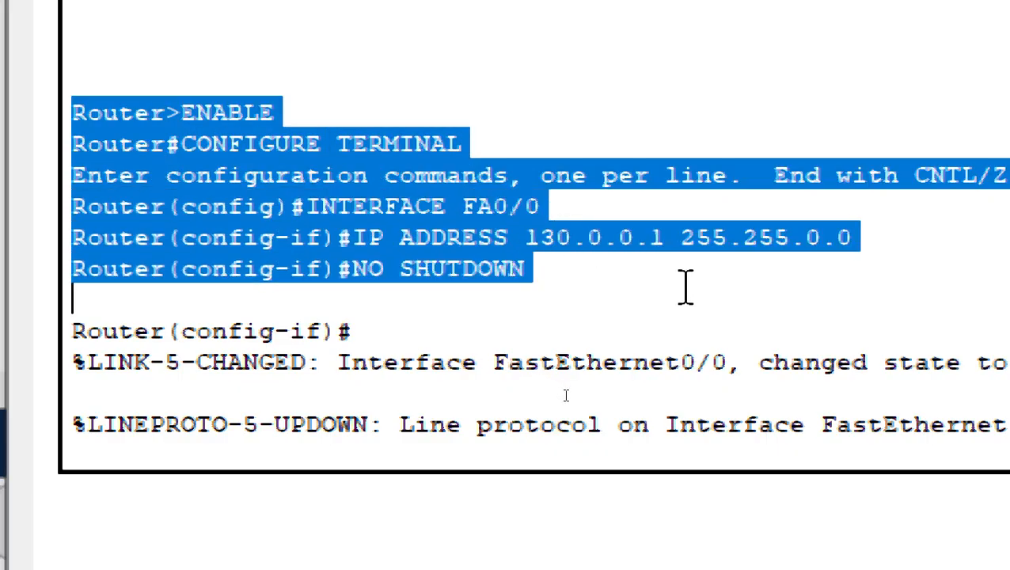
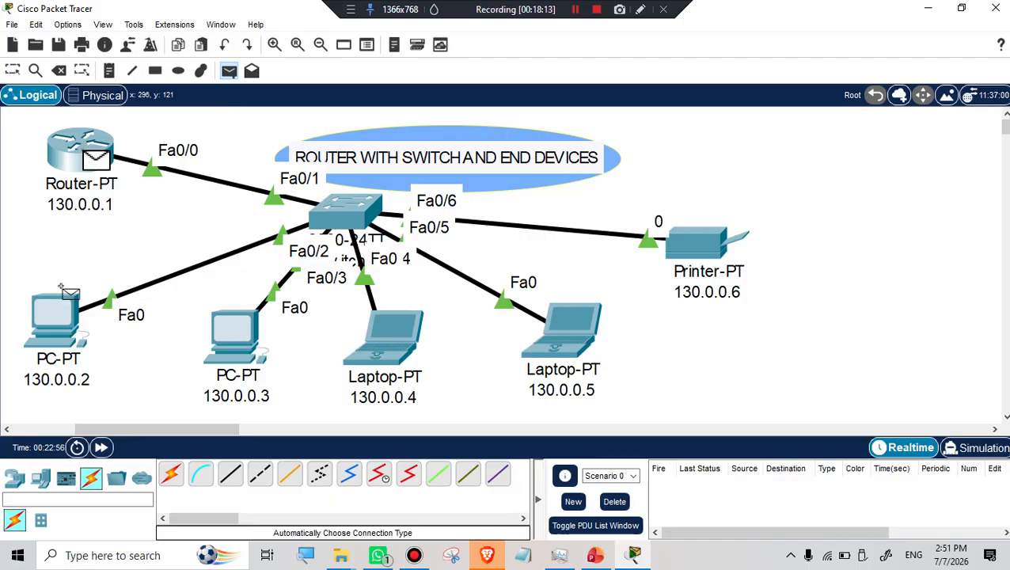
Send a simple test PDU from Router-PT to PC 130.0.0.2.
left_click(52, 311)
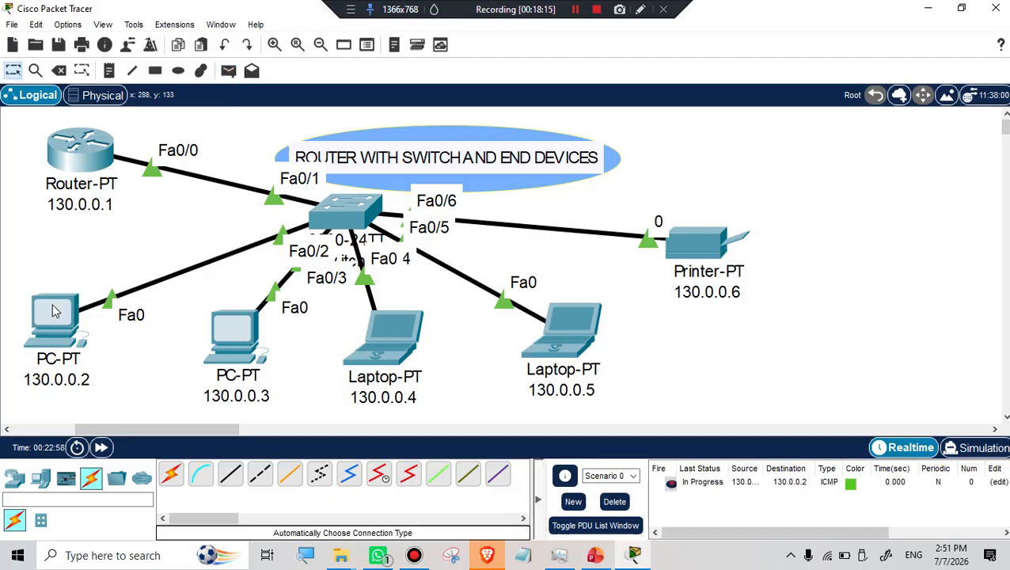
left_click(229, 70)
left_click(87, 154)
left_click(50, 312)
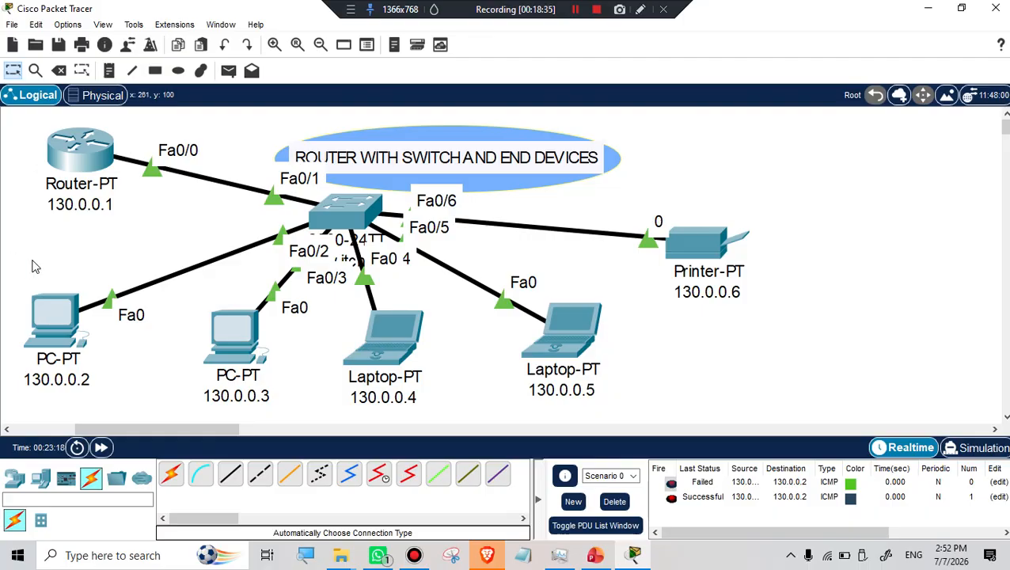
Send simple test PDUs from Router-PT to Printer-PT (130.0.0.6), retrying after the first failure.
left_click(228, 71)
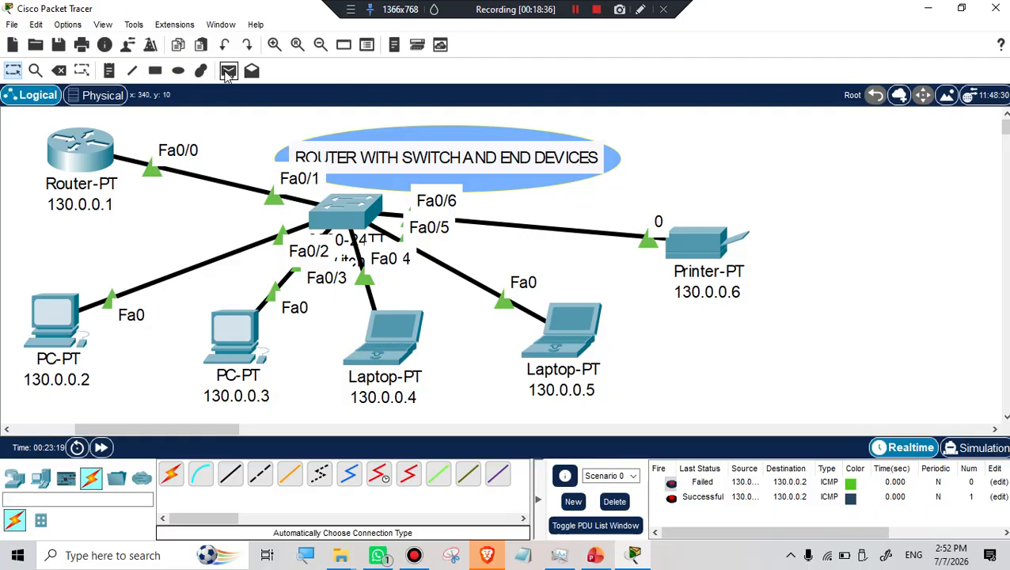
left_click(71, 142)
left_click(685, 234)
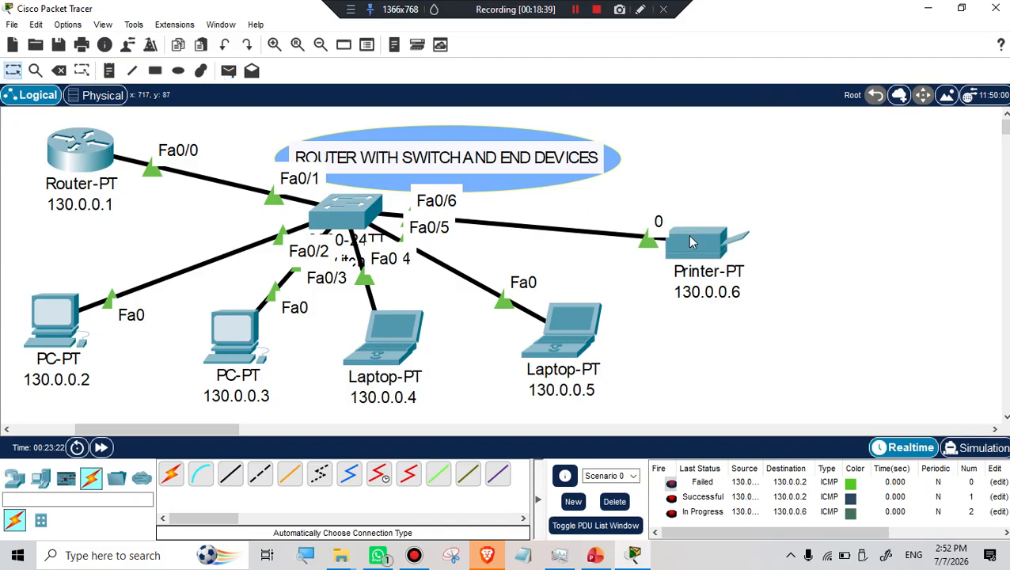
left_click(228, 70)
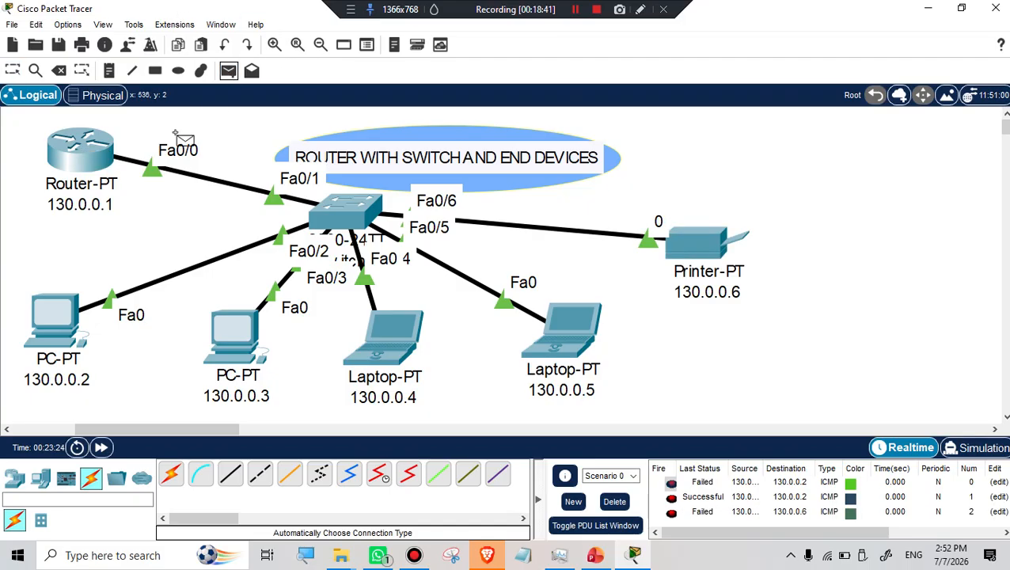
left_click(75, 150)
left_click(684, 236)
left_click(684, 237)
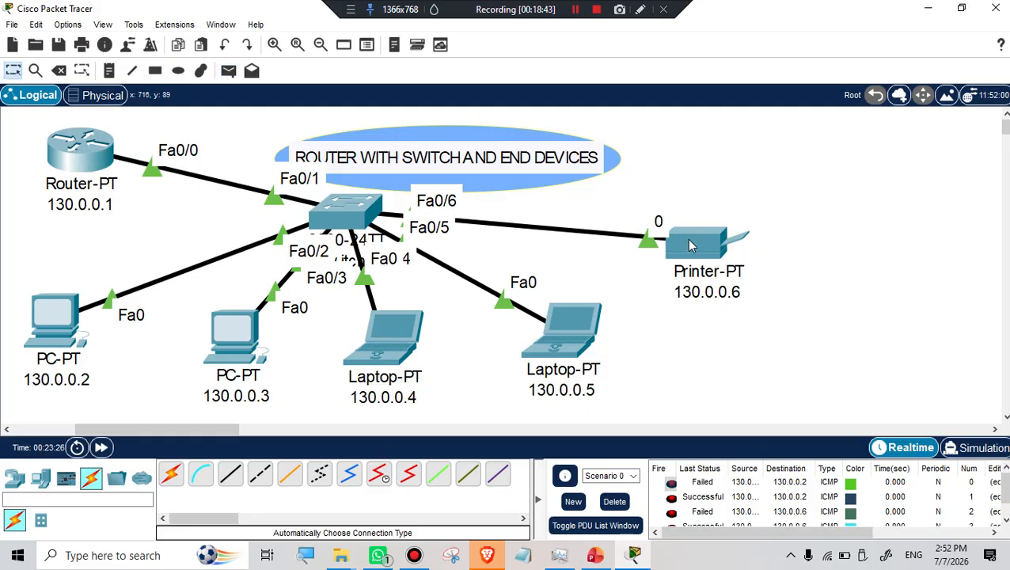
scroll(717, 481, "down", 1)
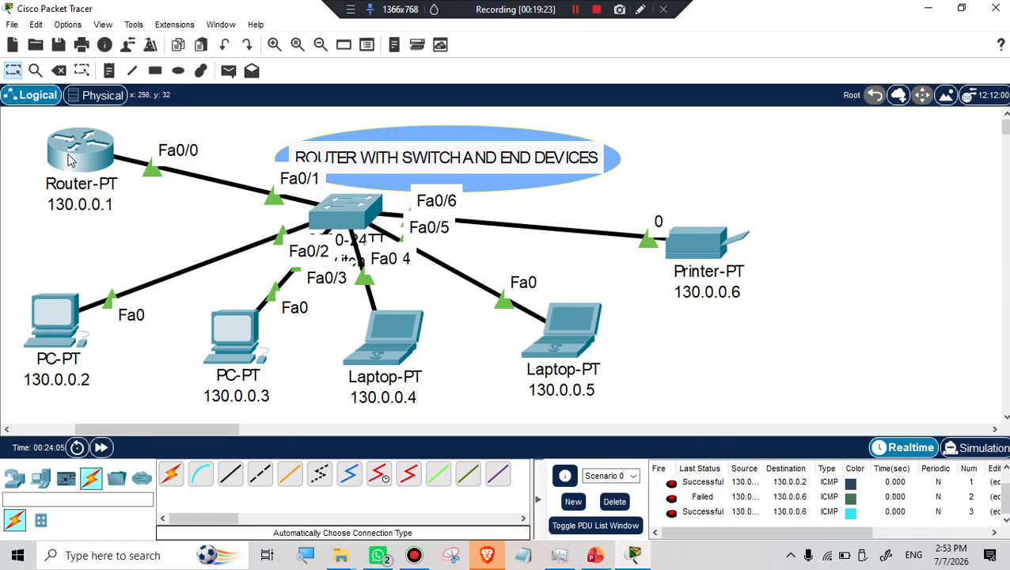
mouse_move(69, 161)
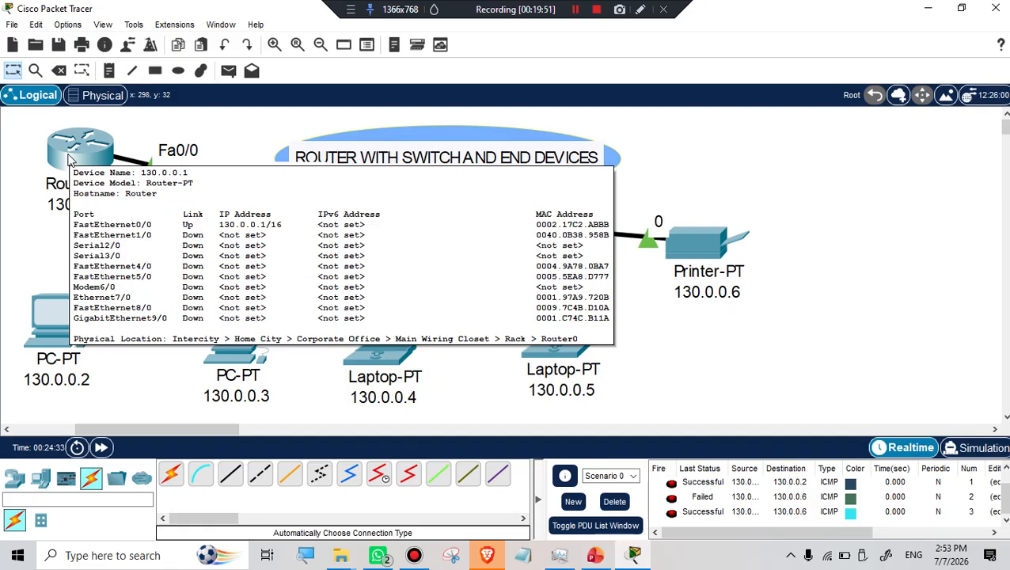
left_click(576, 10)
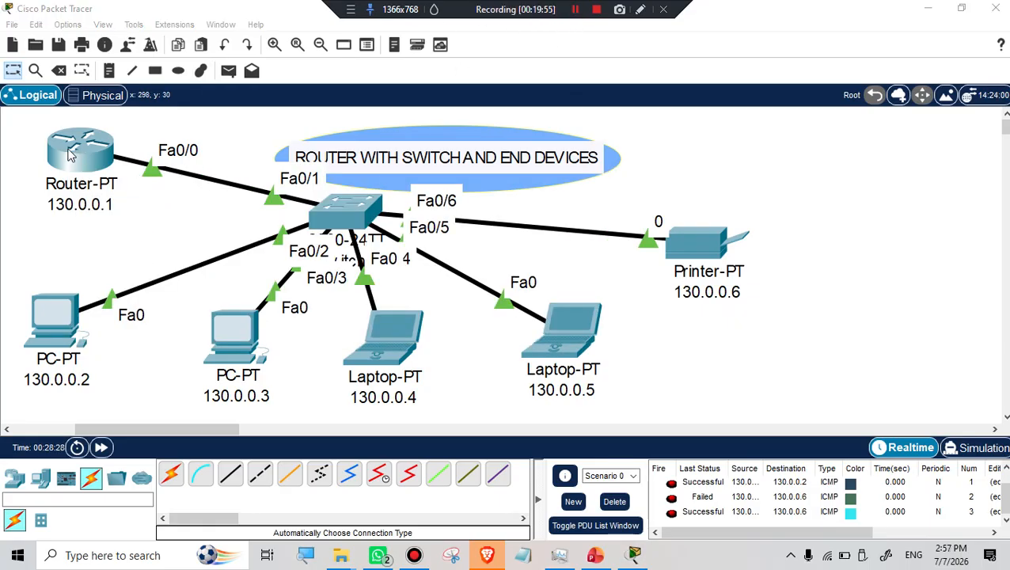
From PC 130.0.0.2's command prompt, ping 130.0.0.1 for 4/4 replies, then close the PC.
left_click(50, 321)
left_click(623, 114)
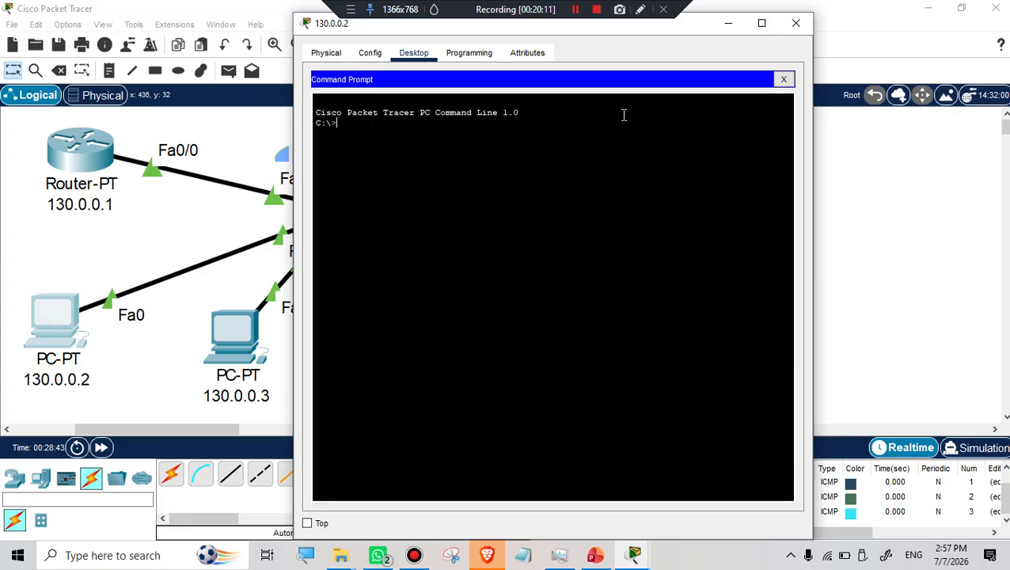
type("ping 130.0.0.1")
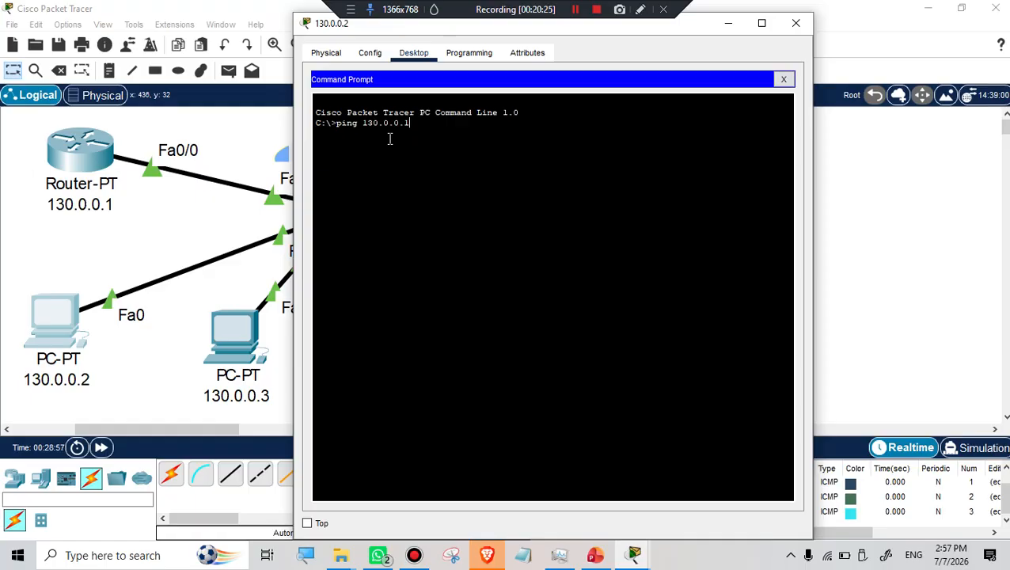
key("Return")
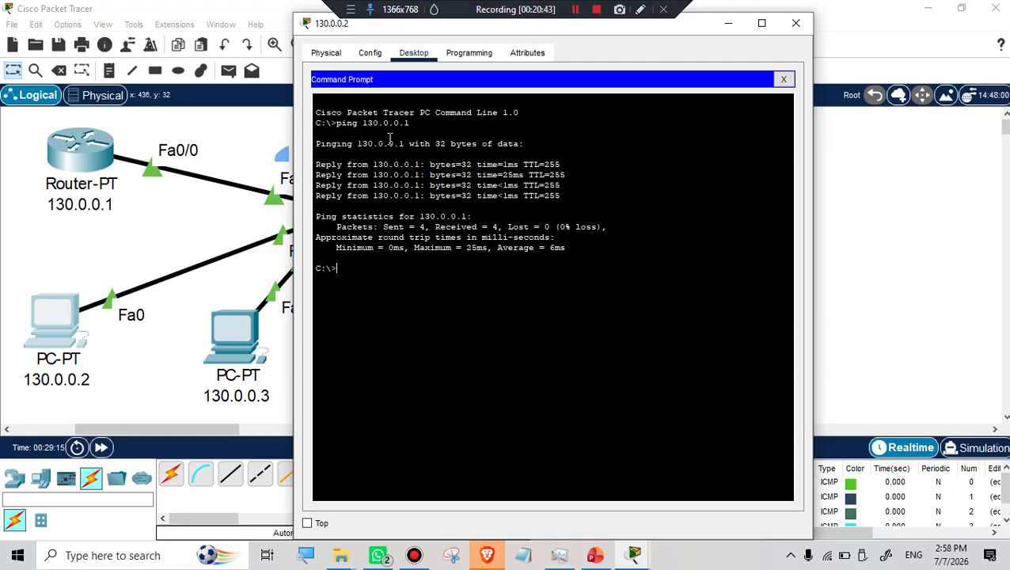
left_click(795, 23)
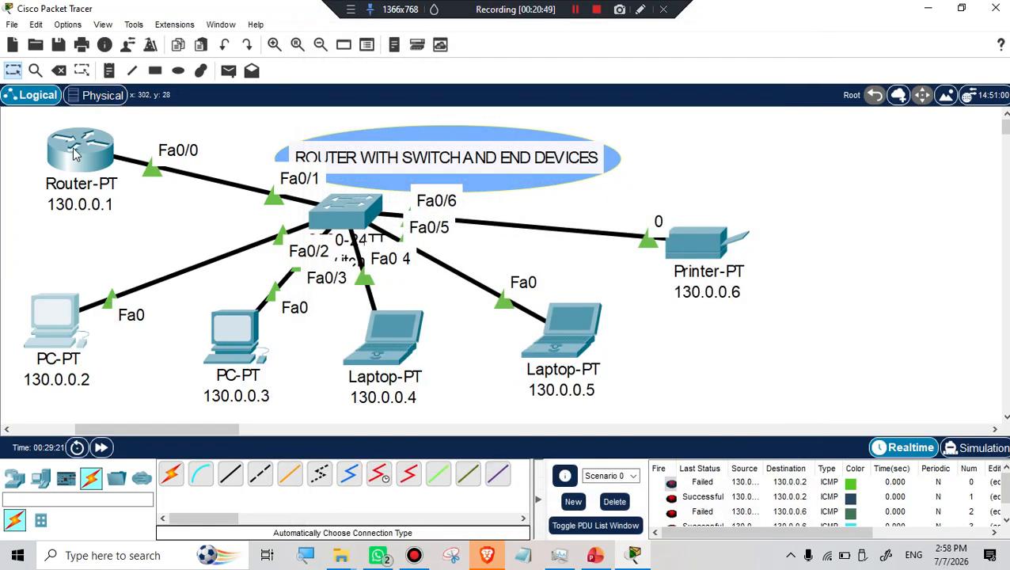
mouse_move(73, 157)
mouse_move(229, 342)
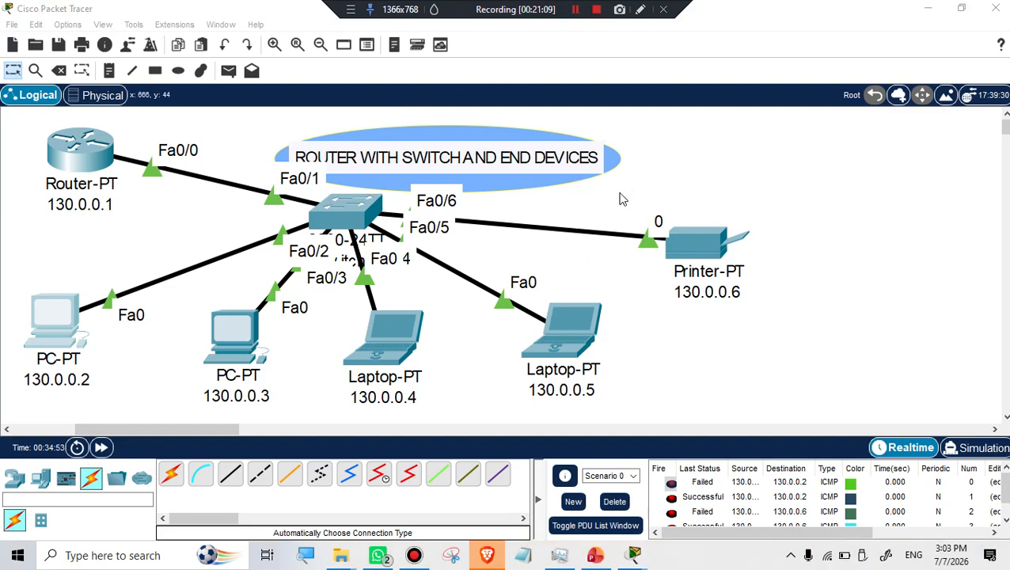
From Laptop 130.0.0.5's command prompt, ping 130.0.0.1 for 4/4 replies, then close the laptop.
left_click(555, 327)
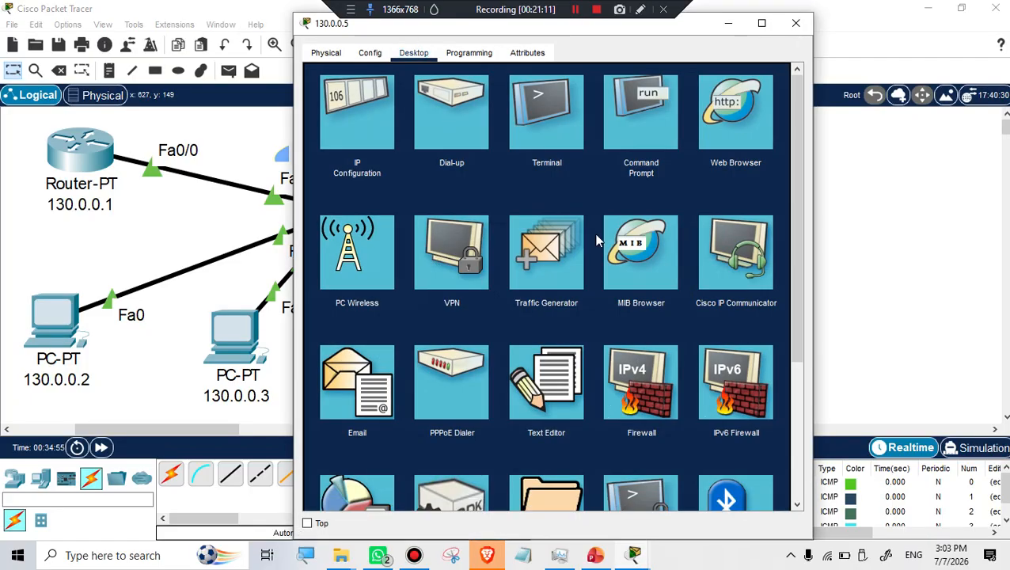
left_click(635, 111)
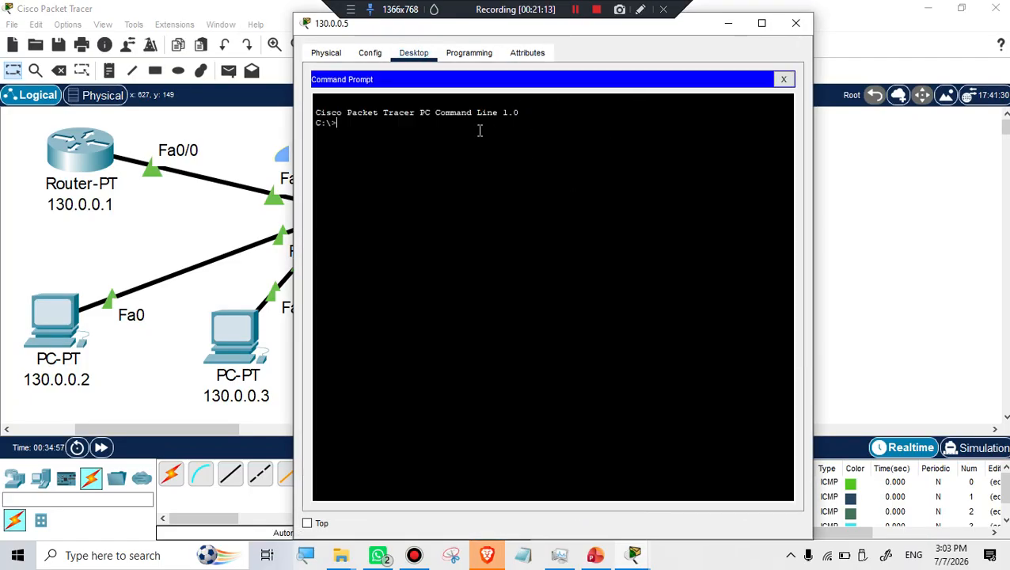
type("ping 130.0.0.1")
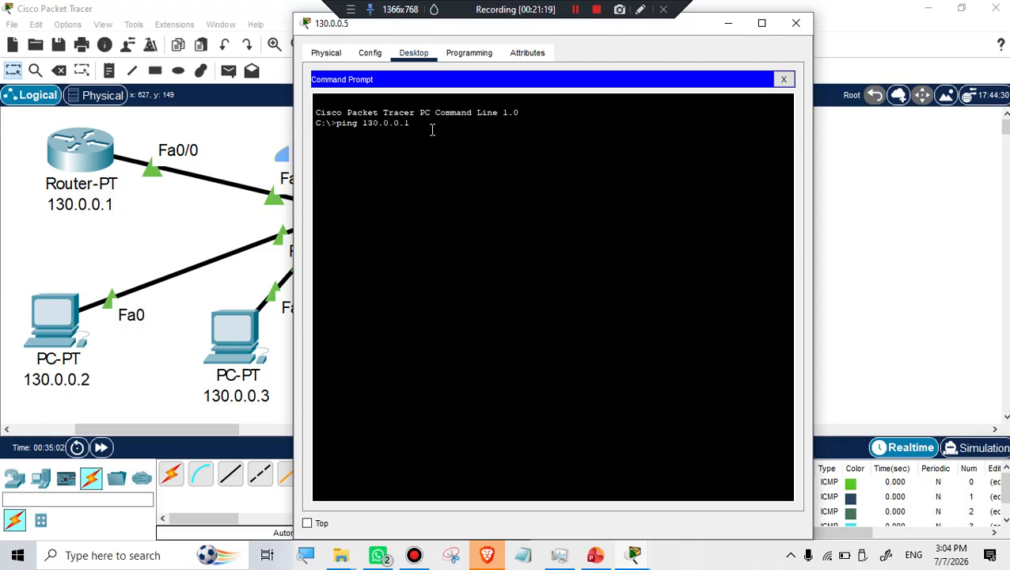
key("Return")
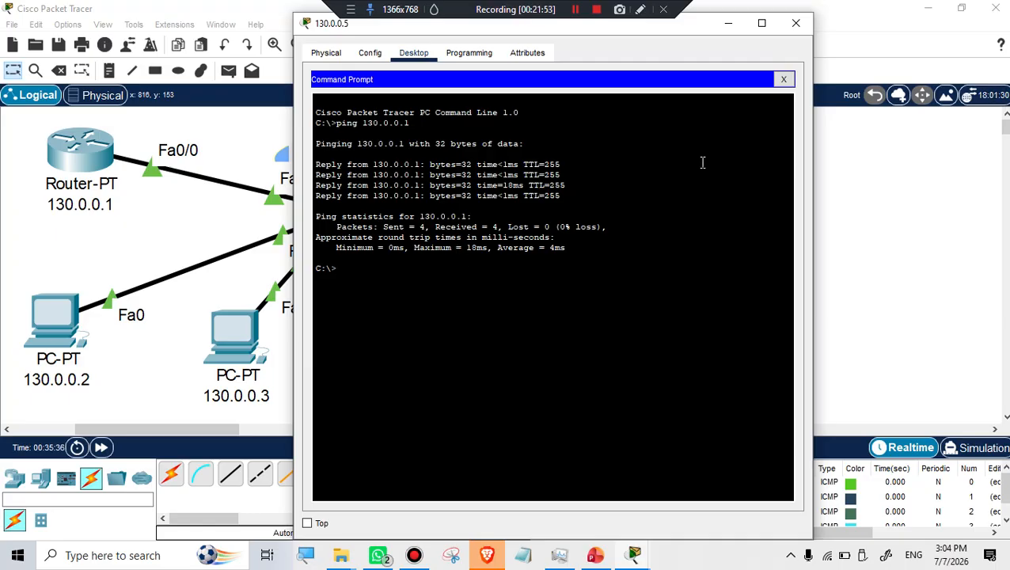
left_click(795, 23)
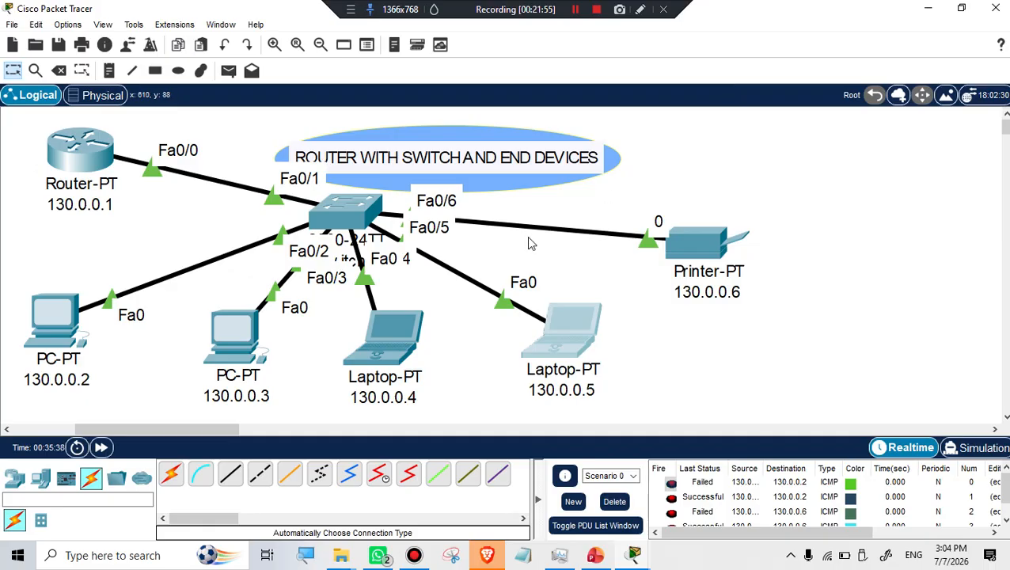